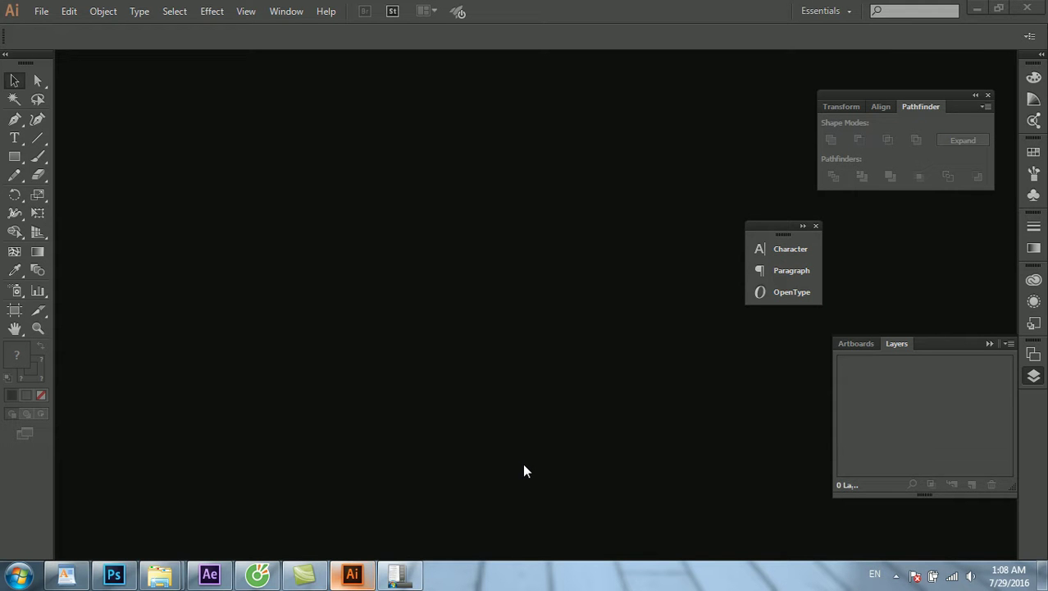
Minimize Illustrator, close Taskbar Properties, and minimize the browser and After Effects windows
left_click(979, 7)
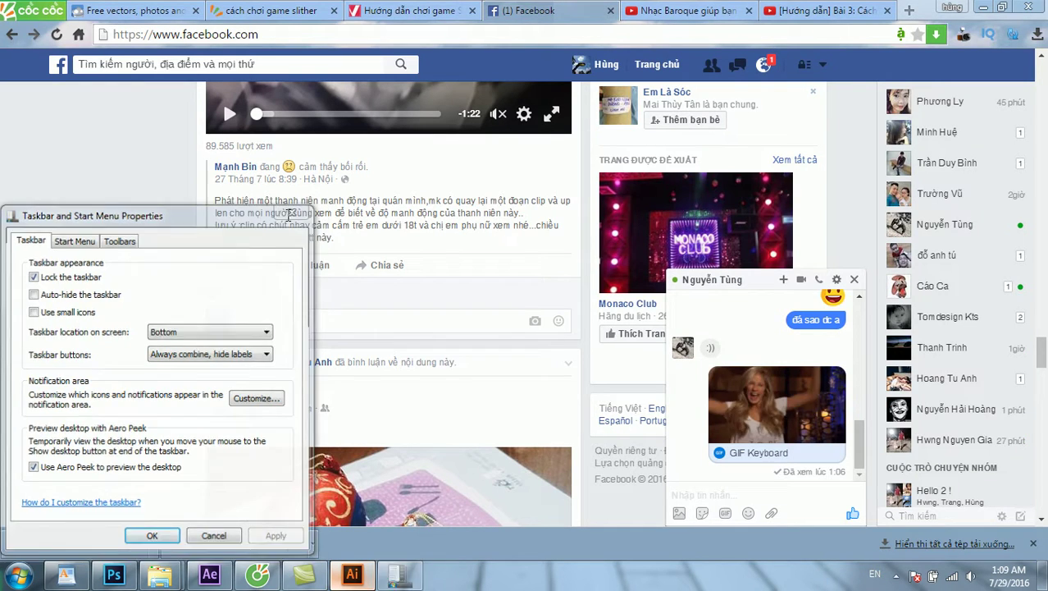
left_click(293, 210)
left_click(982, 7)
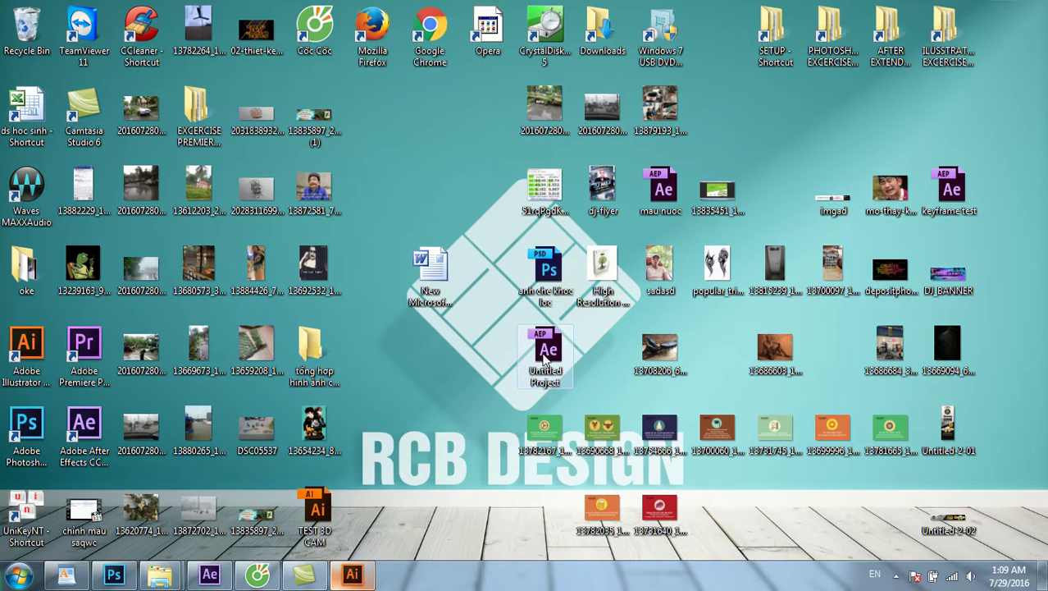
left_click(215, 578)
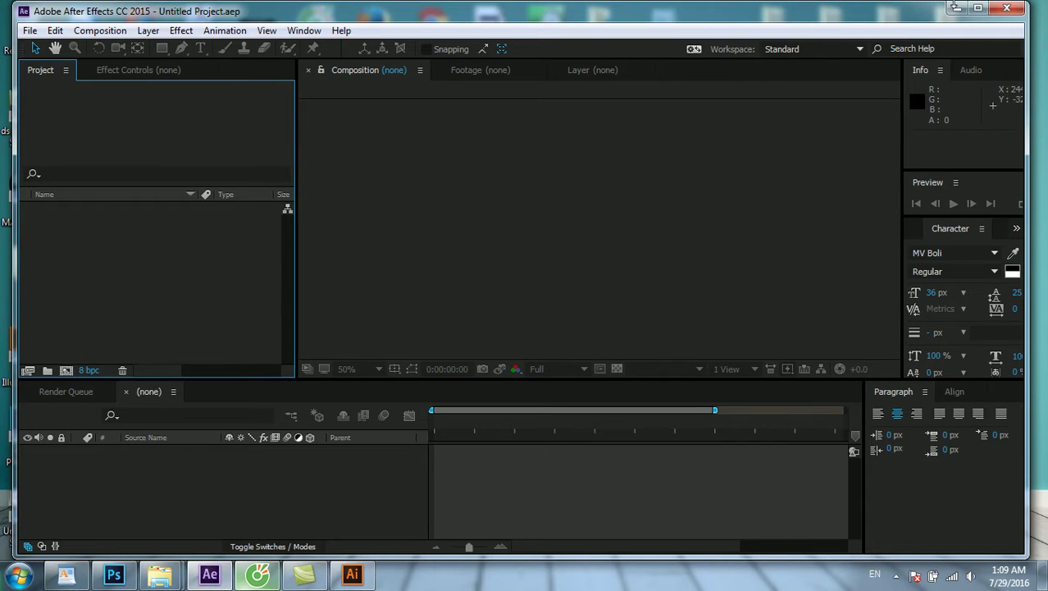
left_click(956, 7)
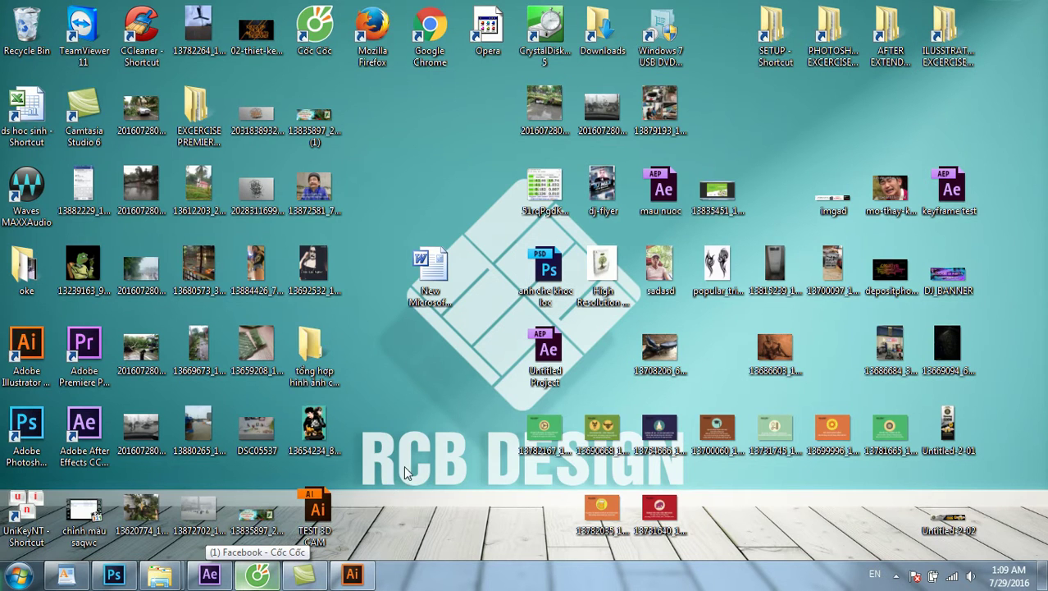
Drag the TEST 3D CAM.ai file from the desktop into the After Effects project
key("a")
left_click(351, 507)
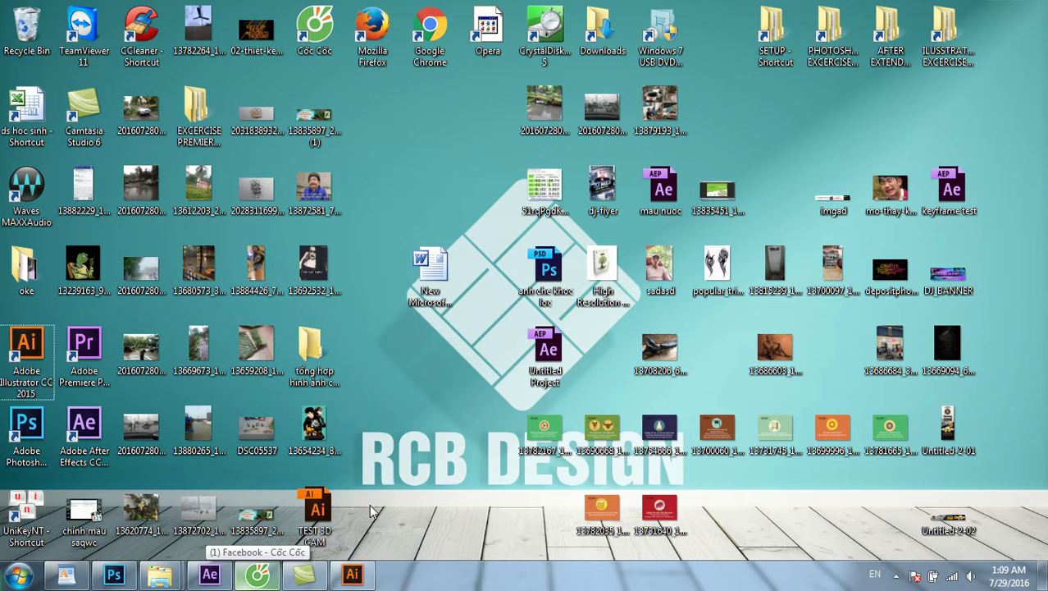
left_click_drag(343, 508, 341, 533)
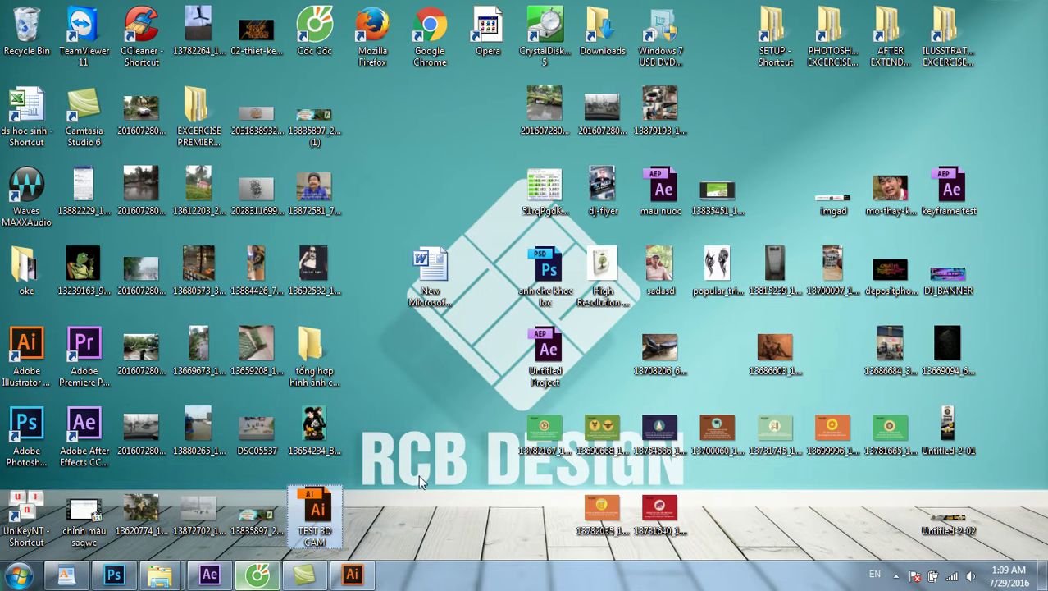
left_click(352, 574)
left_click(353, 574)
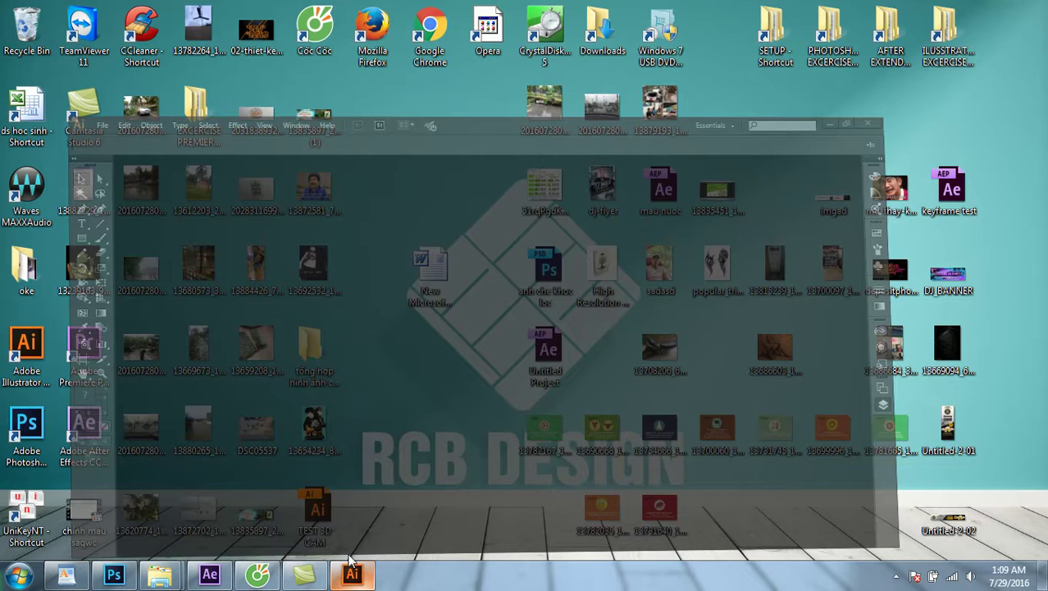
left_click_drag(318, 512, 177, 299)
Import TEST 3D CAM.ai as a Composition with Layer Size footage dimensions
left_click(335, 170)
left_click(340, 211)
left_click(355, 261)
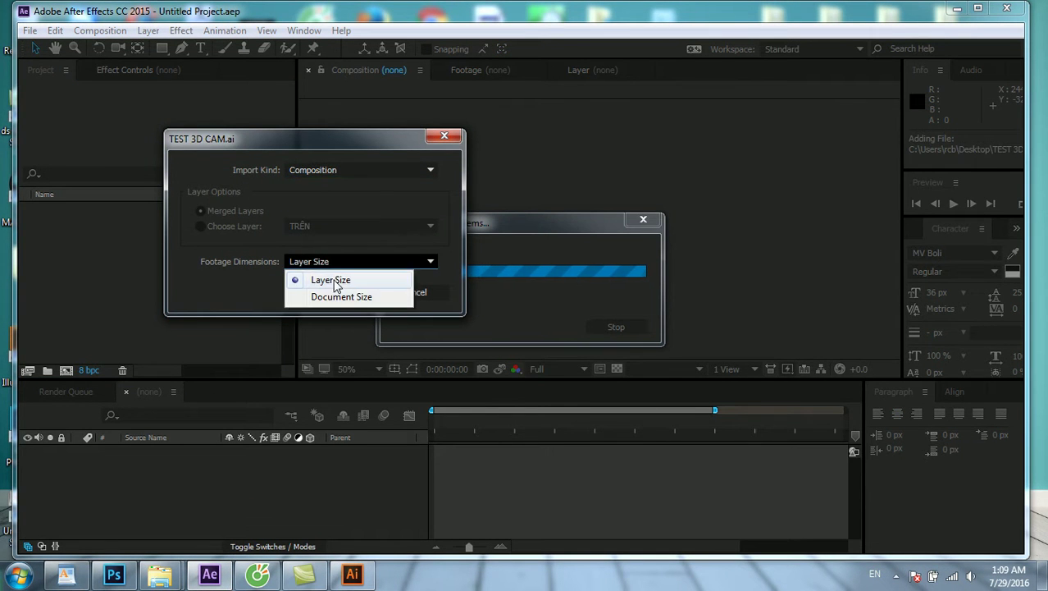
left_click(338, 280)
left_click(339, 295)
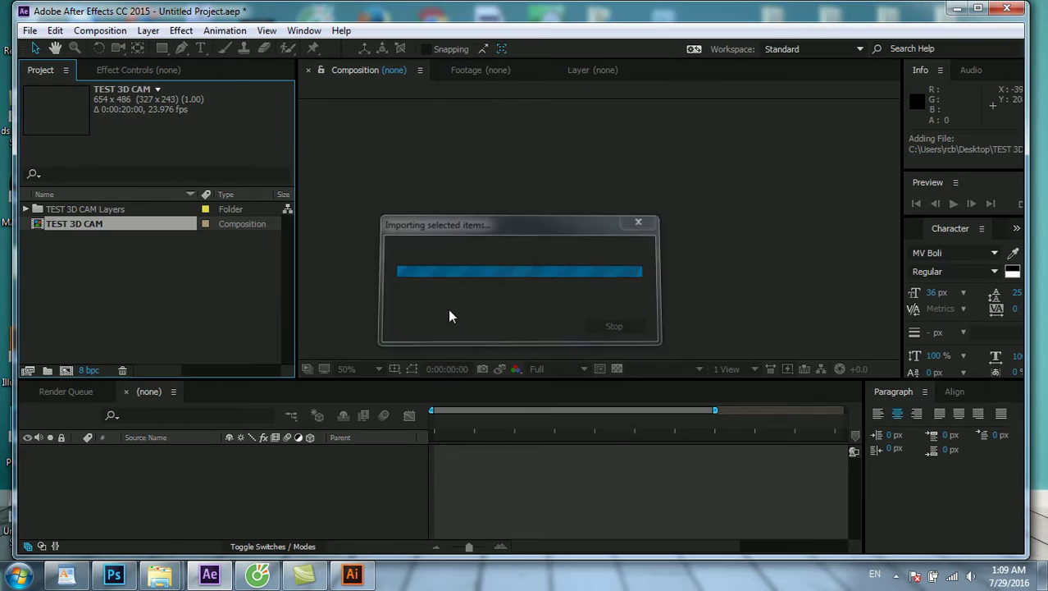
Open the TEST 3D CAM composition and re-enable viewer refresh with Caps Lock
double_click(33, 226)
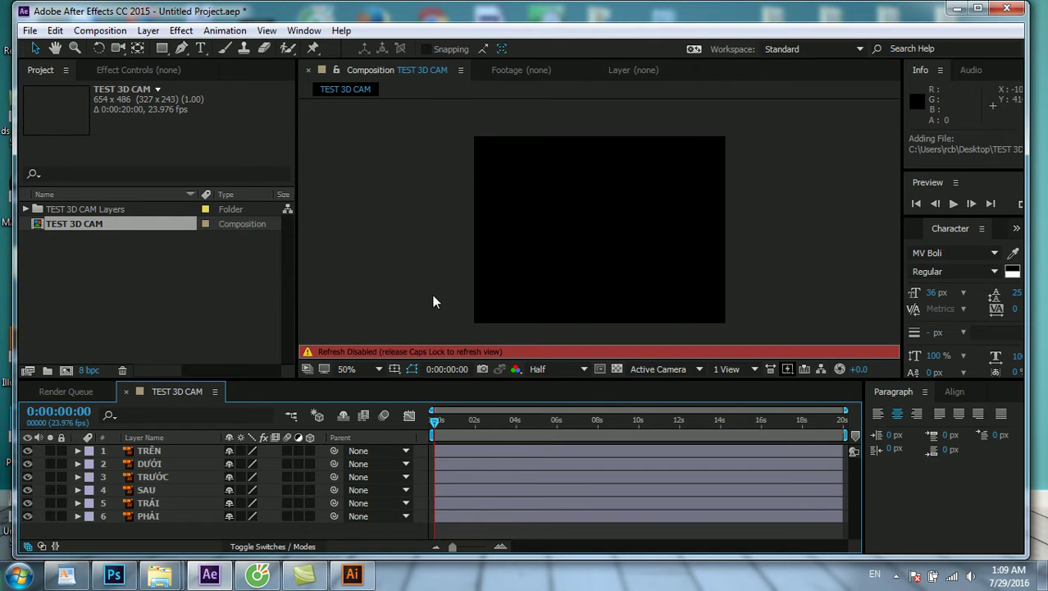
key("Caps_Lock")
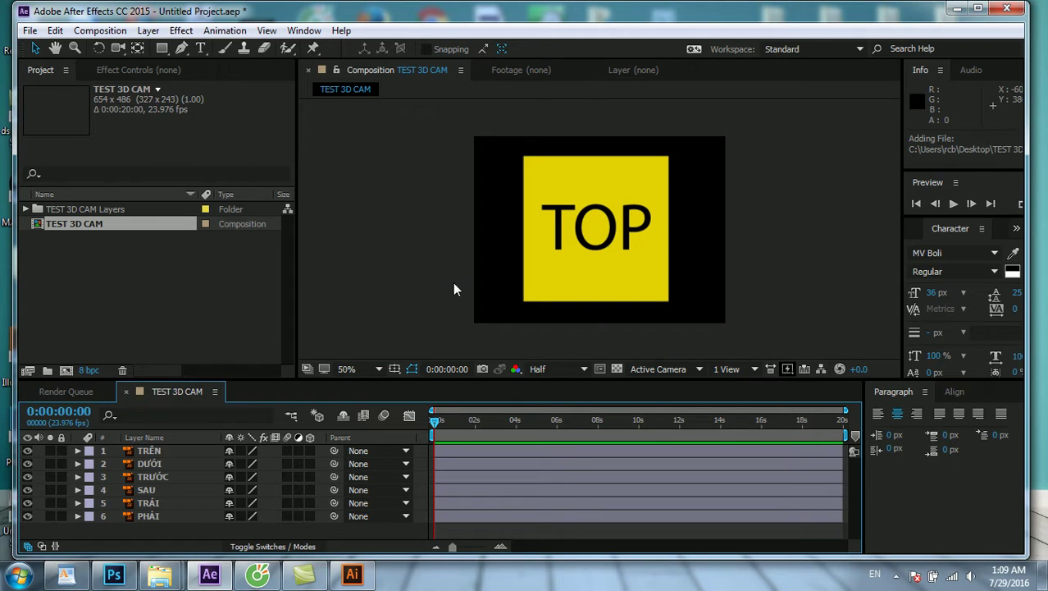
left_click(896, 576)
left_click(896, 578)
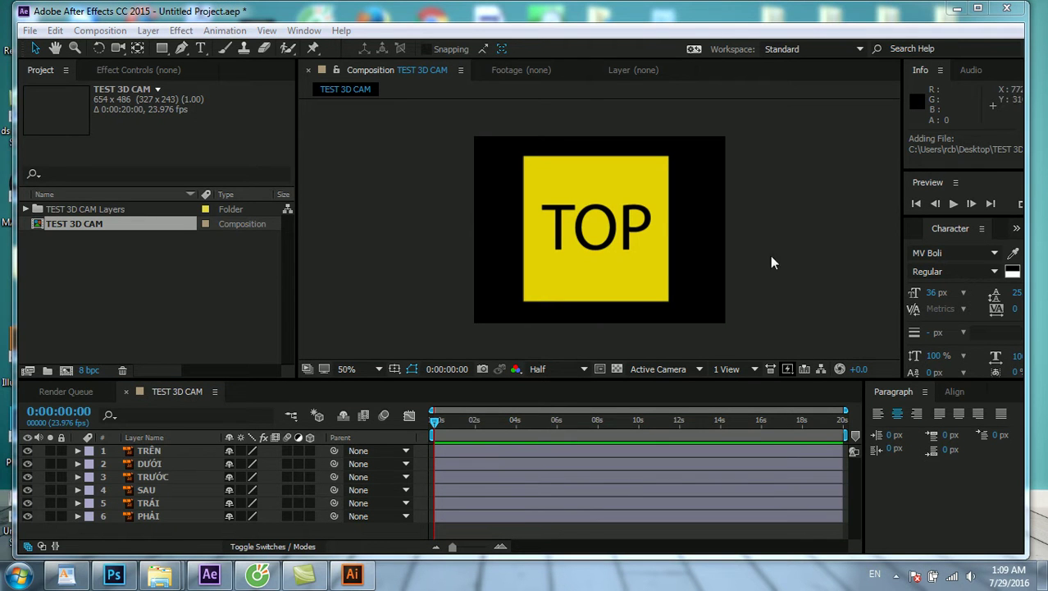
Select the face layers, temporarily move TOP aside to inspect them, then undo the move
left_click(488, 450)
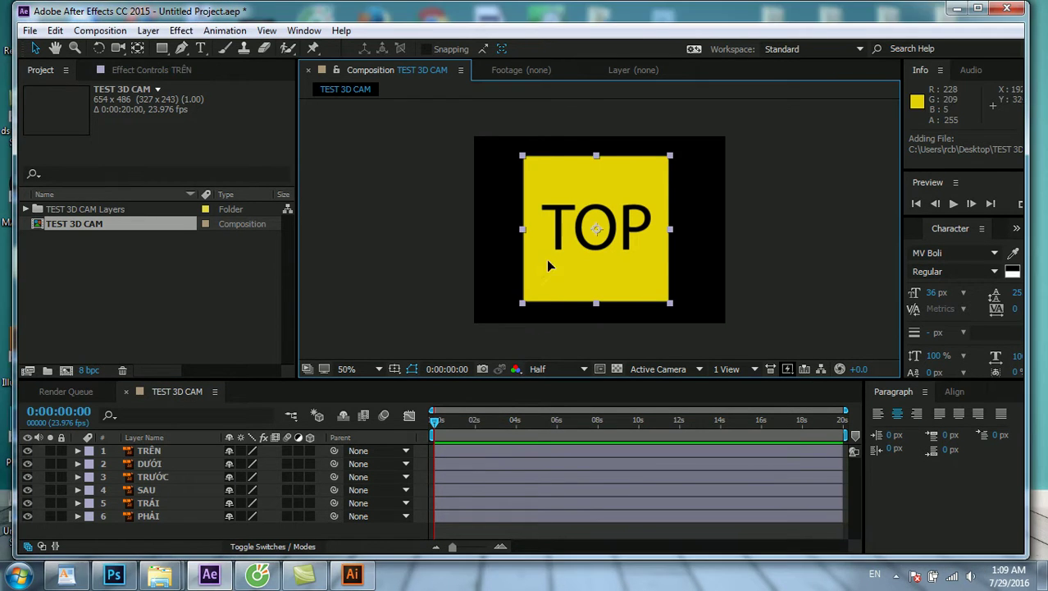
left_click(546, 260)
left_click_drag(611, 282, 486, 297)
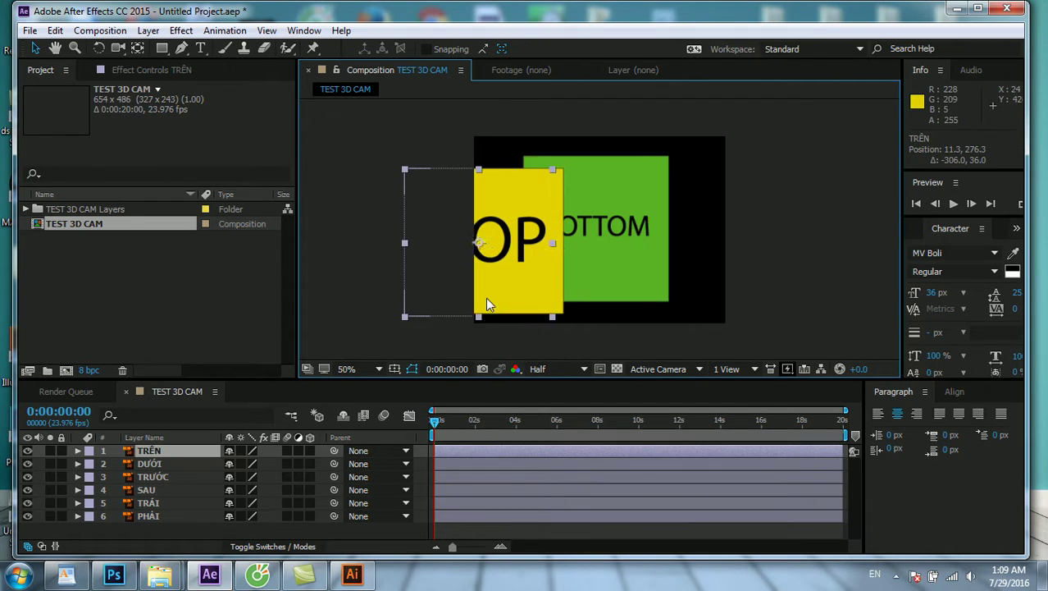
left_click(612, 261)
left_click(165, 478)
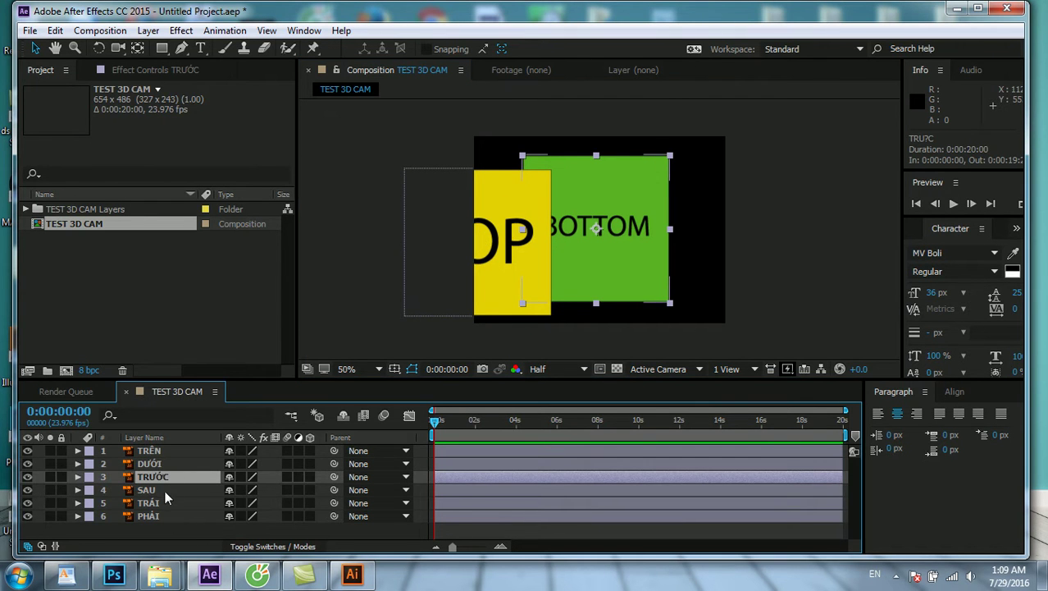
left_click(163, 491)
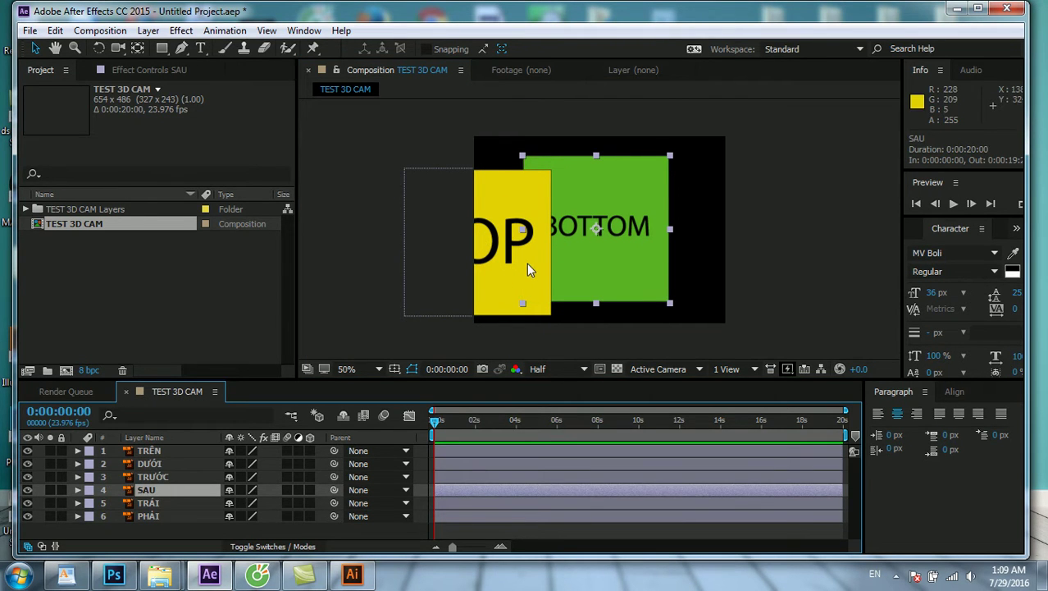
key("ctrl+z")
key("F2")
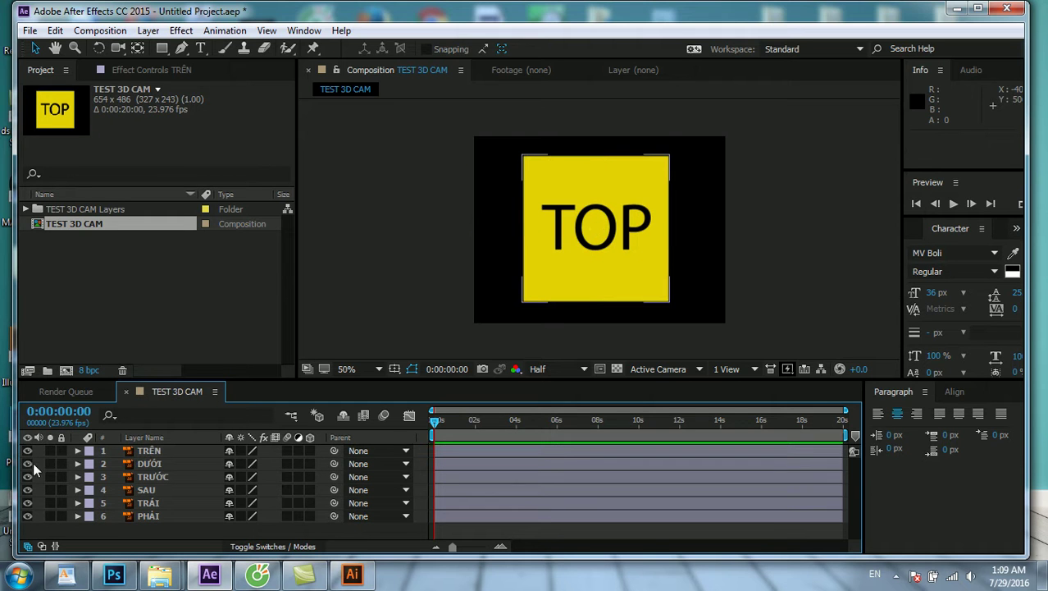
Hide the face layers one by one to reveal FRONT, BACK, LEFT and RIGHT
left_click(27, 450)
left_click(27, 464)
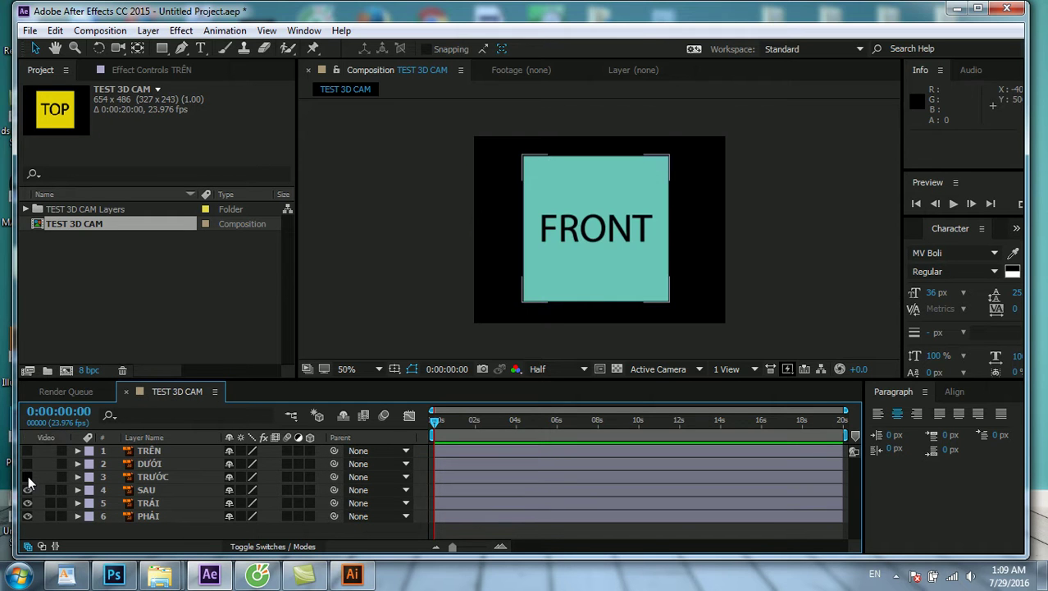
left_click(27, 477)
left_click(27, 490)
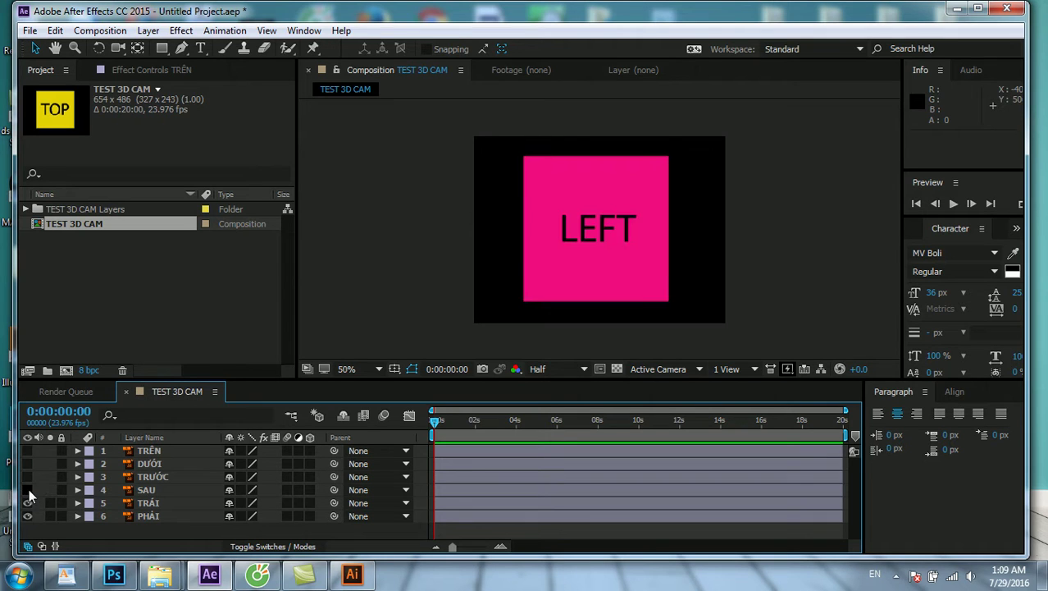
left_click(27, 503)
left_click(27, 516)
Turn all six face layers visible again so TOP shows in the viewer
left_click(27, 516)
left_click(27, 503)
left_click(28, 490)
left_click(27, 476)
left_click(27, 463)
left_click(27, 450)
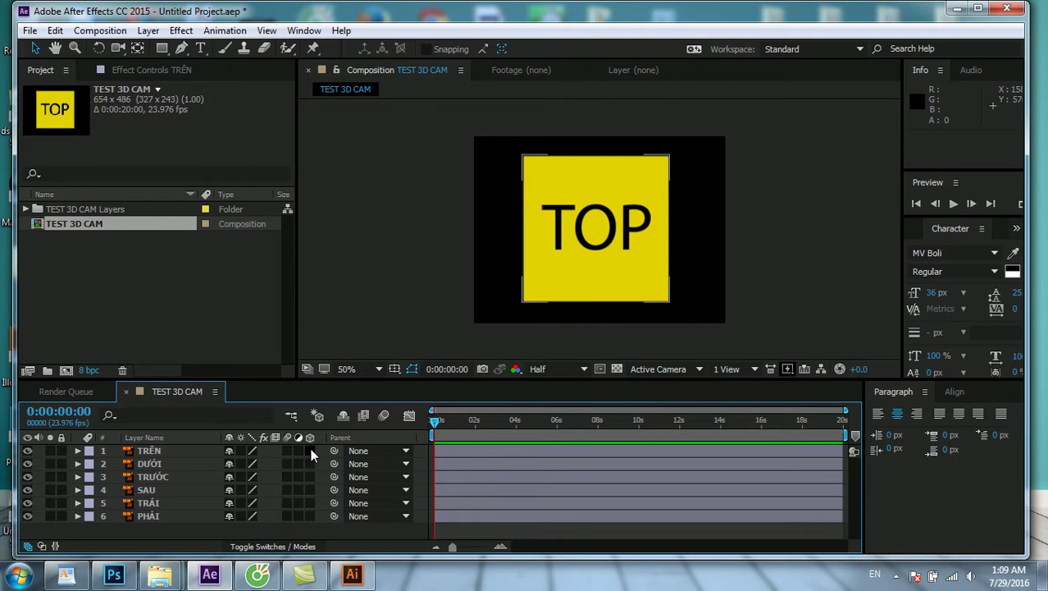
Make the six face layers 3D, testing and undoing an X move of TOP
left_click_drag(310, 450, 309, 503)
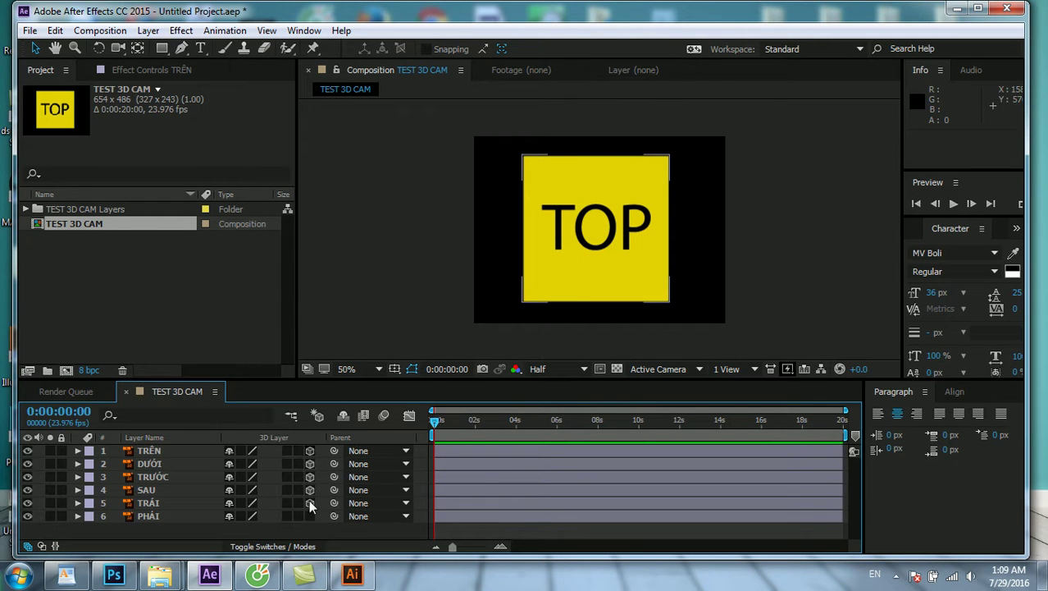
left_click(558, 280)
mouse_move(611, 236)
left_mouse_down()
mouse_move(693, 220)
mouse_move(700, 228)
left_mouse_up()
key("ctrl+z")
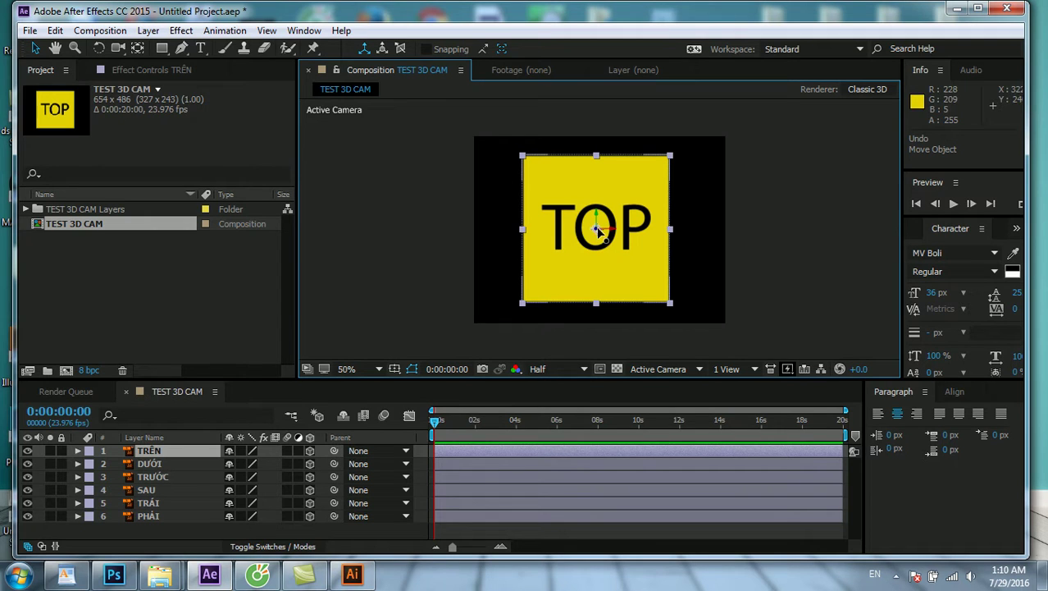
left_click(701, 305)
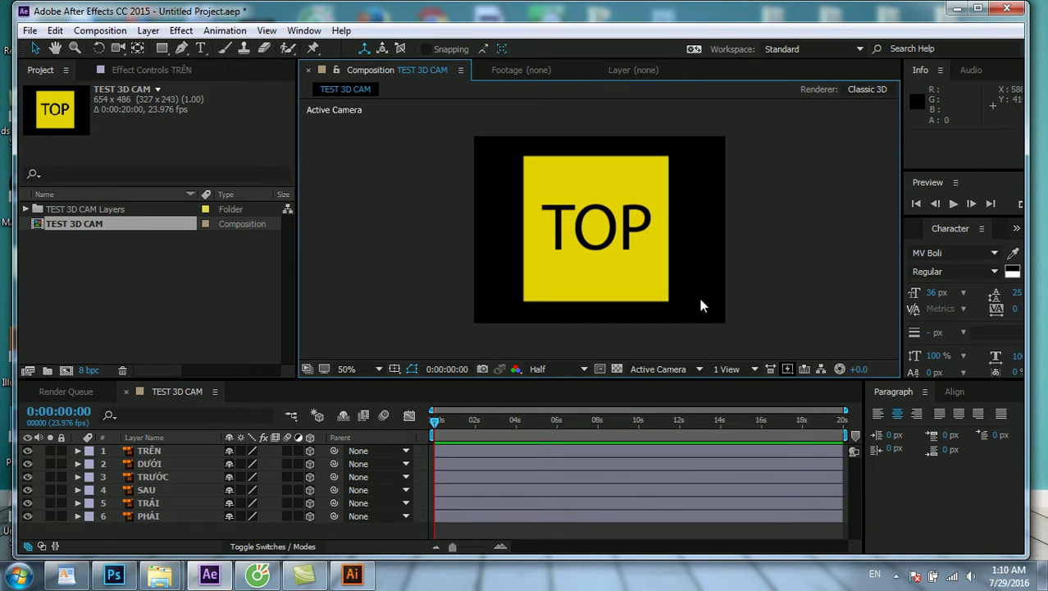
Switch the viewer to Custom View 1 and select the TOP layer
left_click(681, 368)
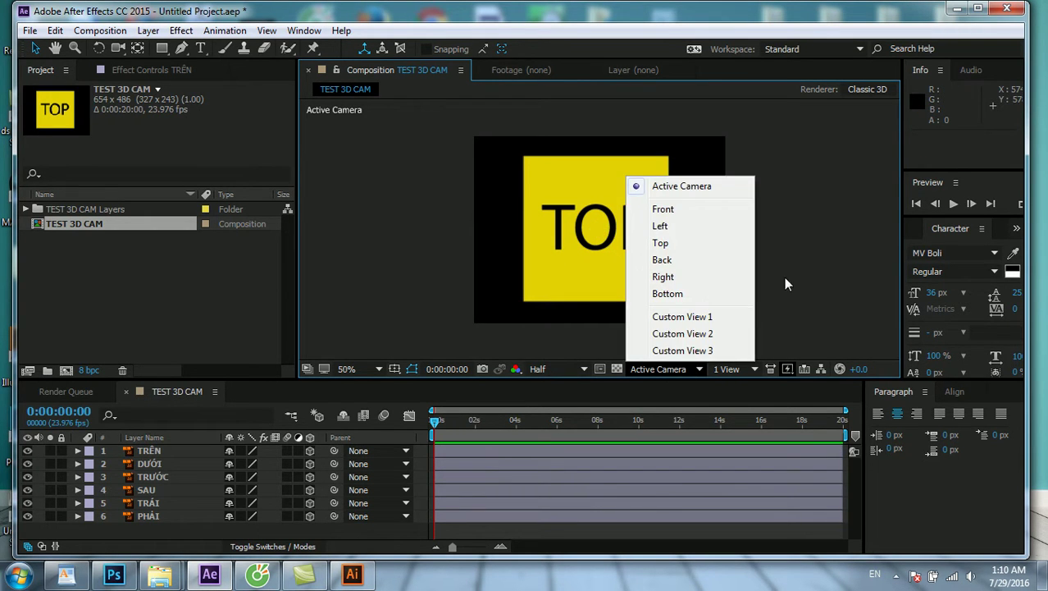
left_click(672, 313)
left_click(583, 247)
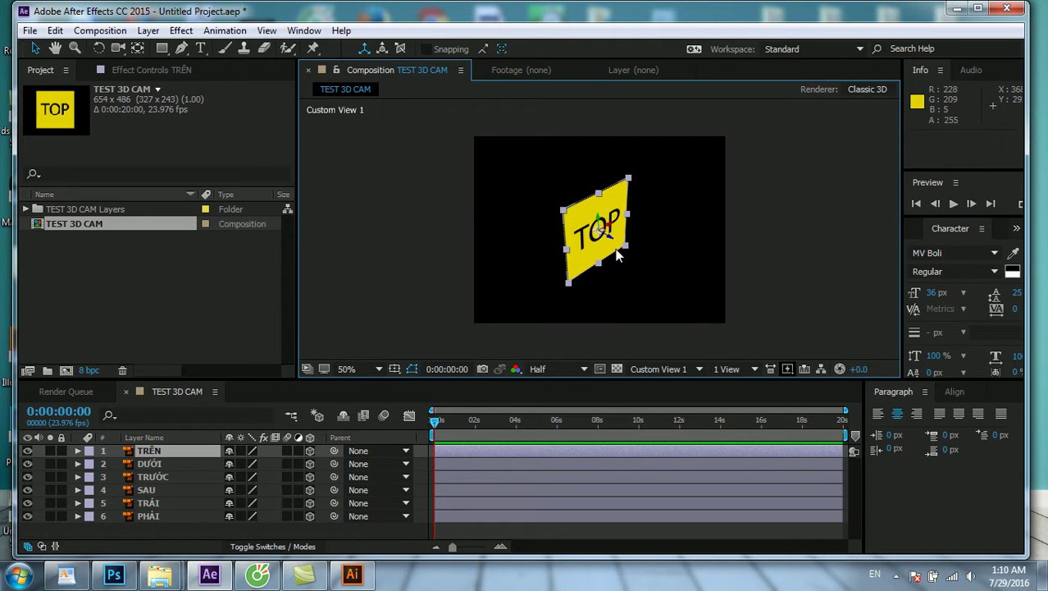
left_click(685, 368)
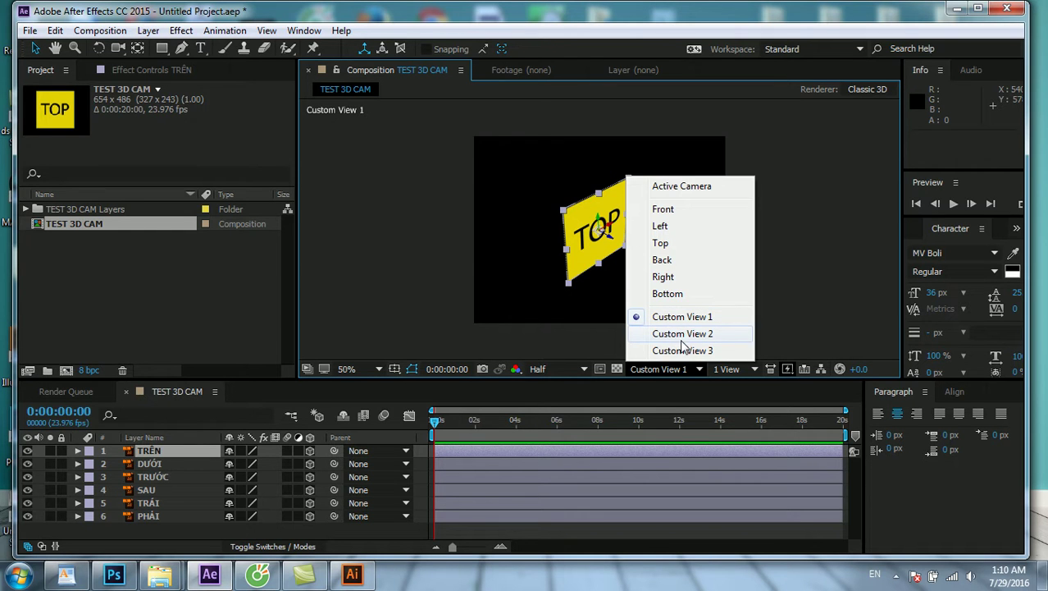
left_click(753, 196)
left_click(607, 250)
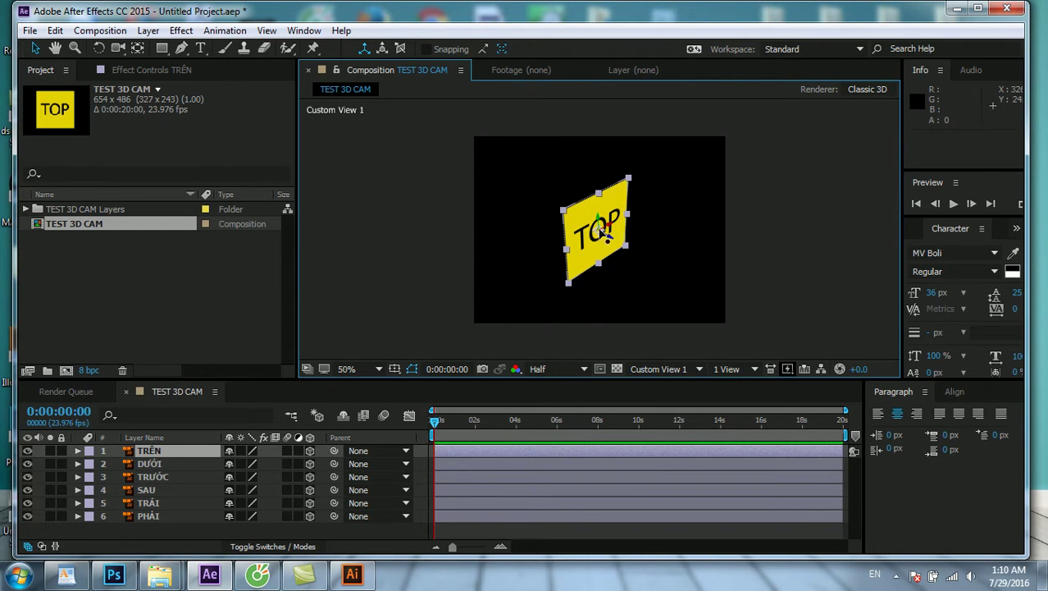
Compare Custom Views 2 and 3, return to Custom View 1, and select TRÊN
left_click(663, 368)
left_click(710, 334)
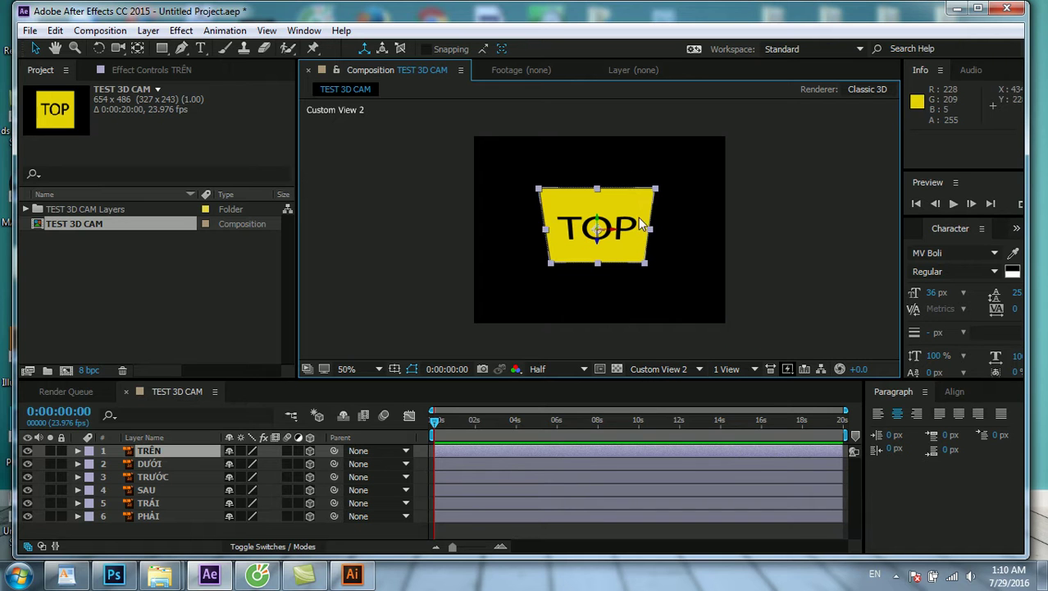
left_click(681, 369)
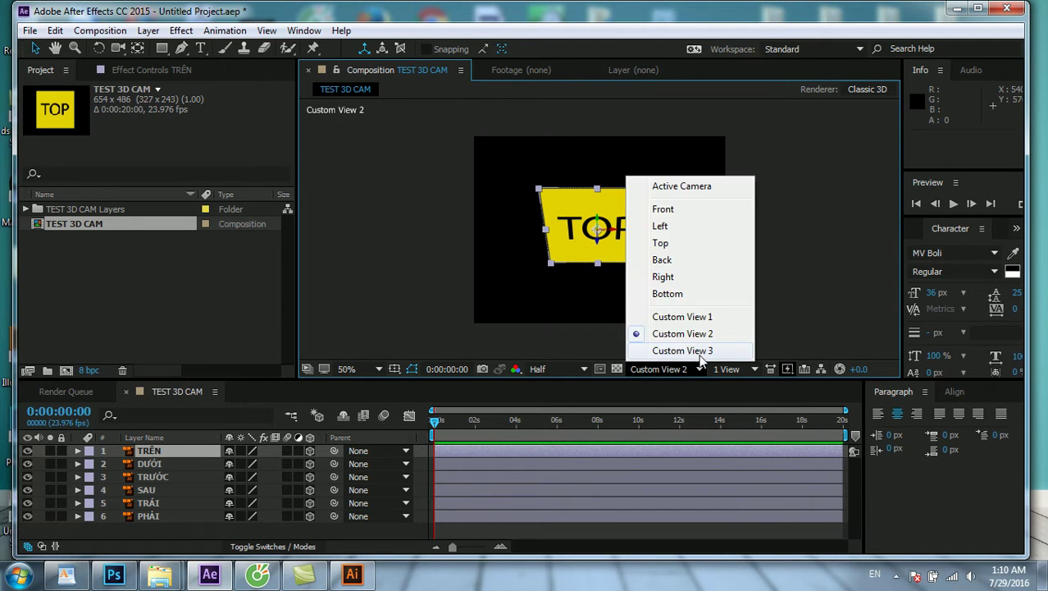
left_click(693, 348)
left_click(666, 368)
left_click(718, 318)
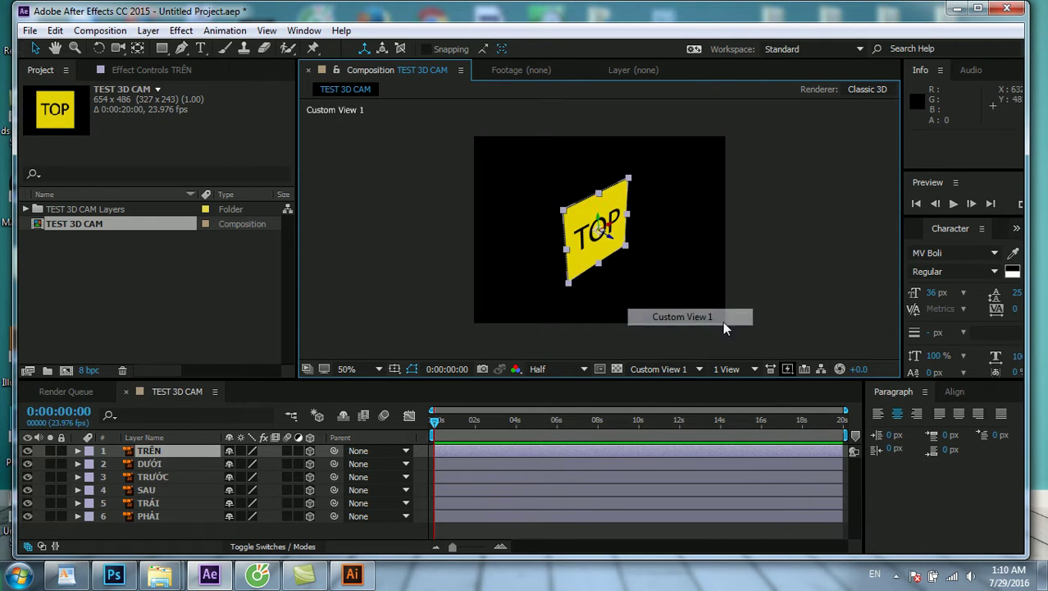
left_click(182, 445)
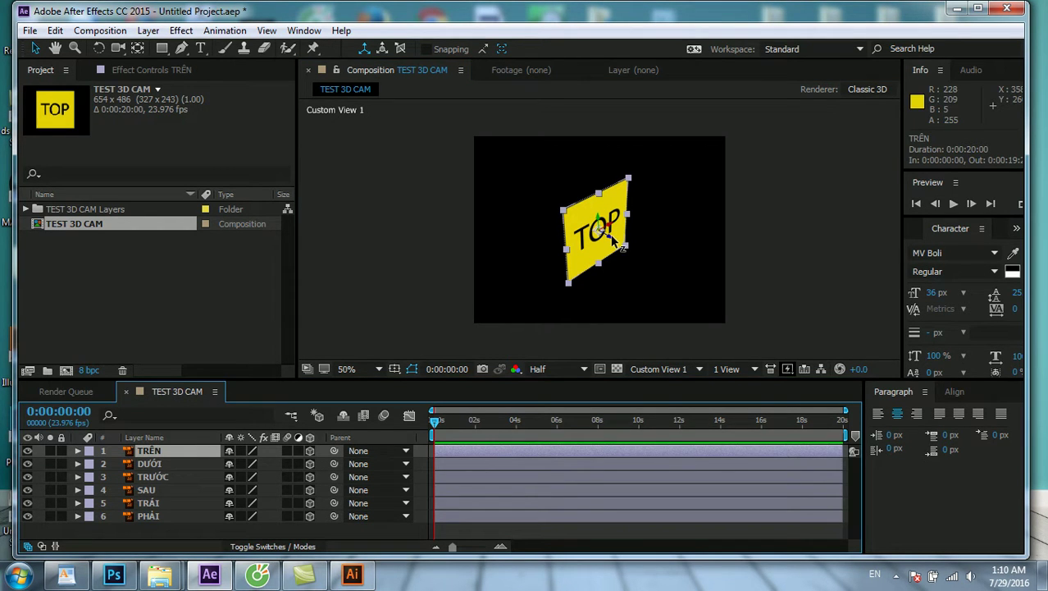
Move TOP back to Z -214.4 and BOTTOM forward to Z 215.1, exposing FRONT
mouse_move(611, 236)
left_mouse_down()
mouse_move(710, 279)
mouse_move(694, 271)
left_mouse_up()
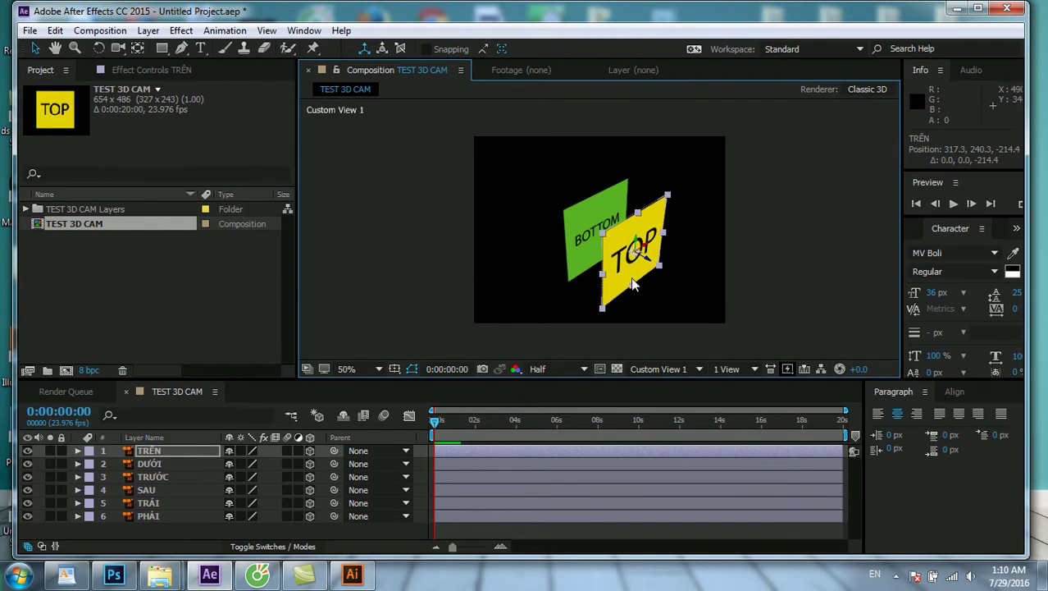
left_click(575, 238)
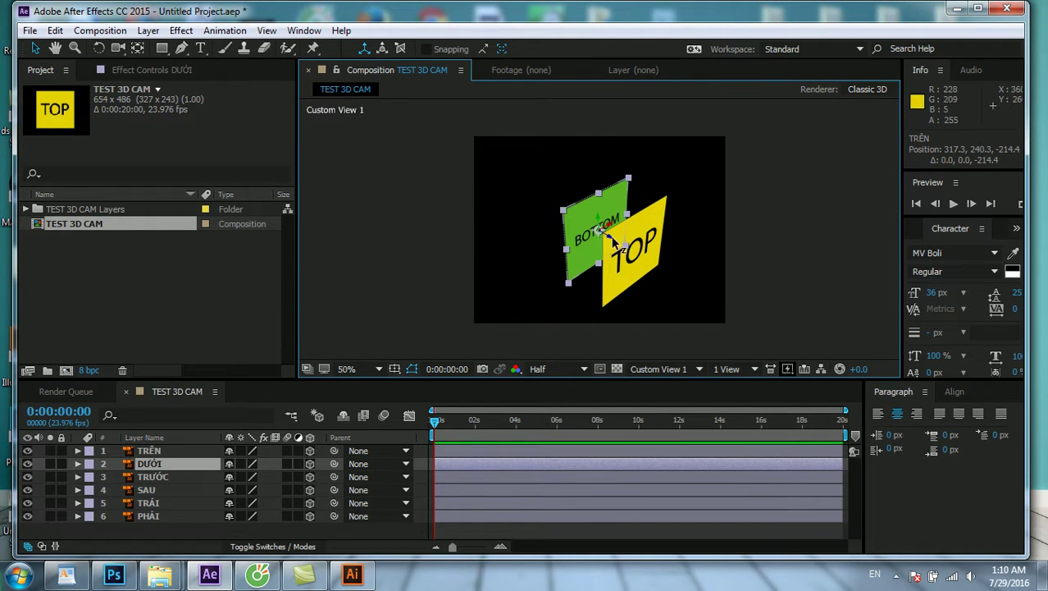
left_click_drag(612, 237, 542, 196)
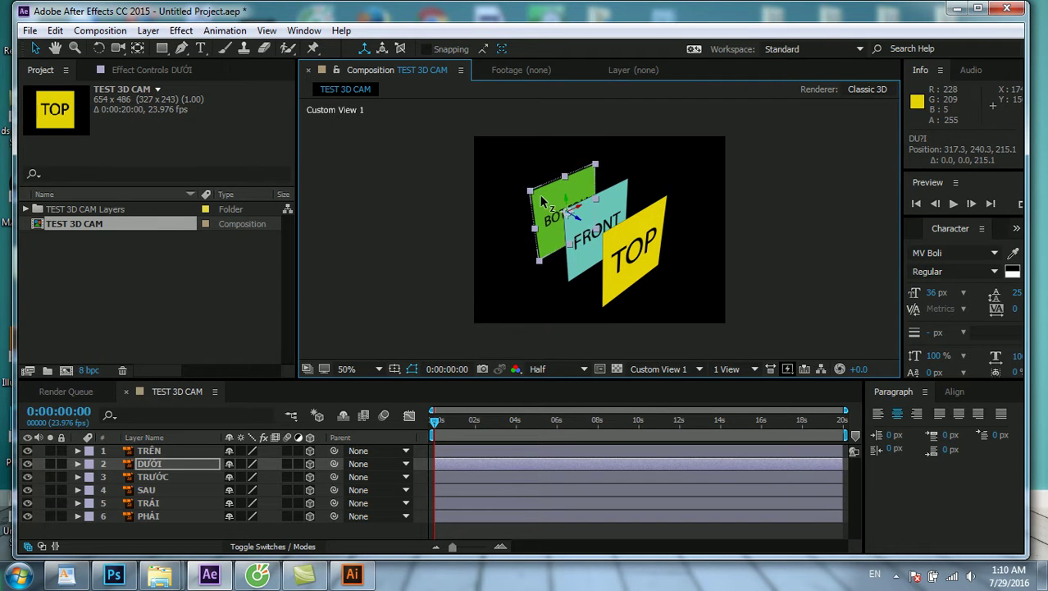
left_click(648, 258)
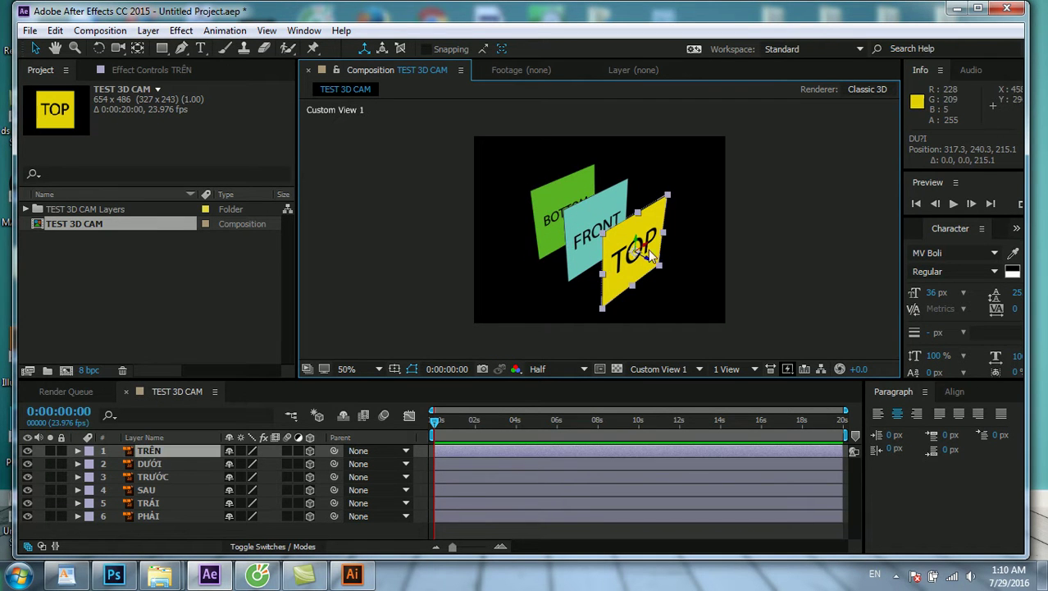
left_click(534, 197)
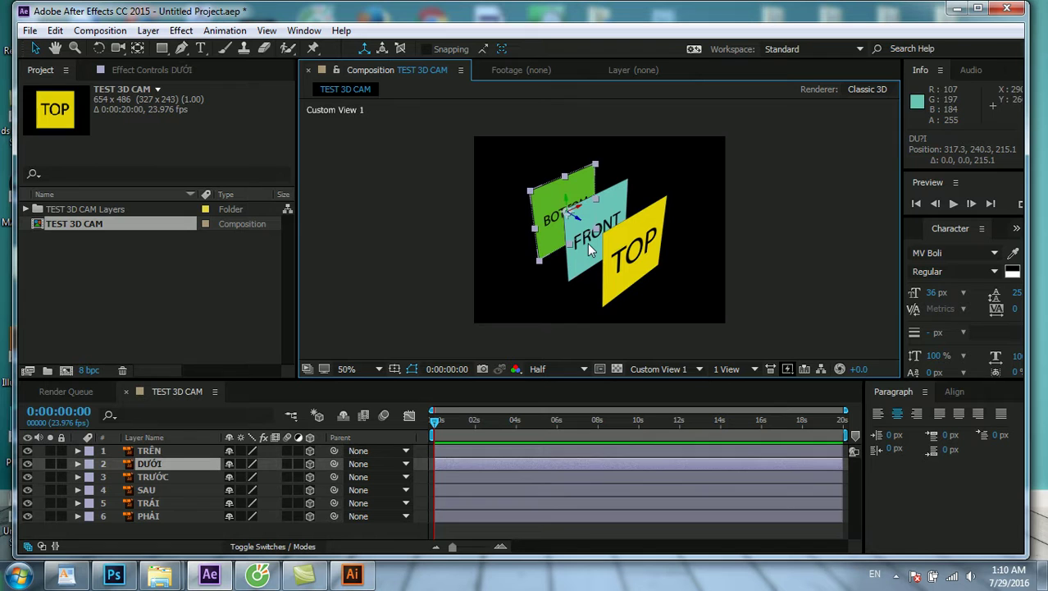
left_click(635, 267)
left_click(541, 219)
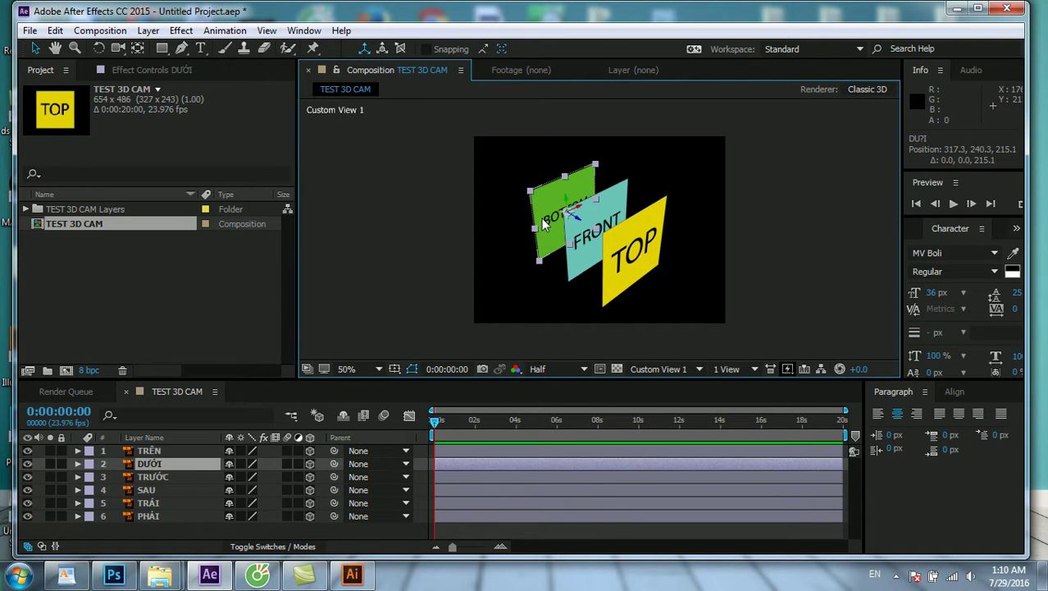
left_click(635, 269)
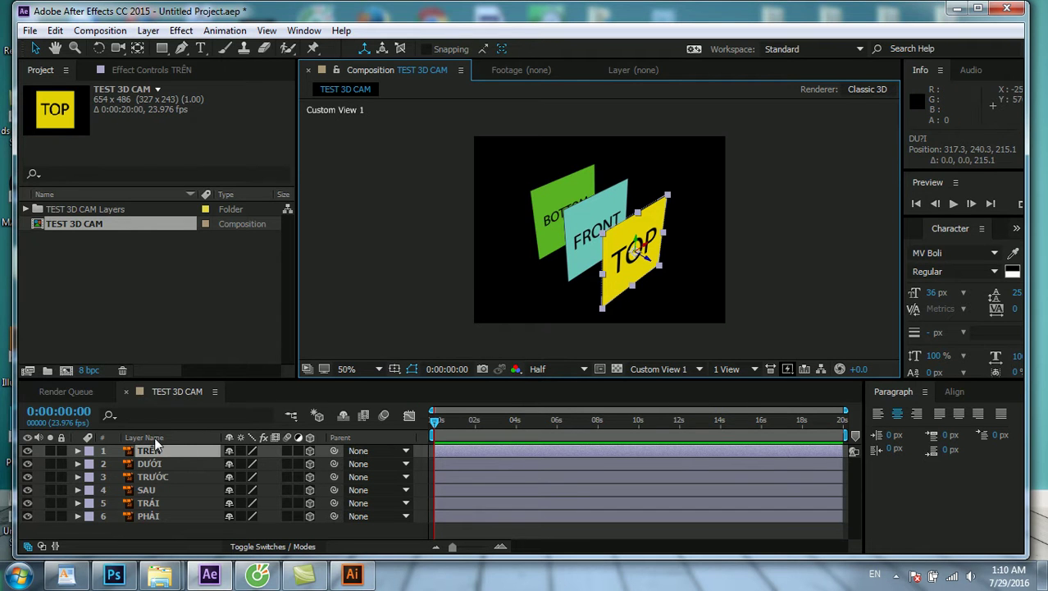
Set the TRÊN layer's X Rotation to -90° so the TOP label reads correctly
key("r")
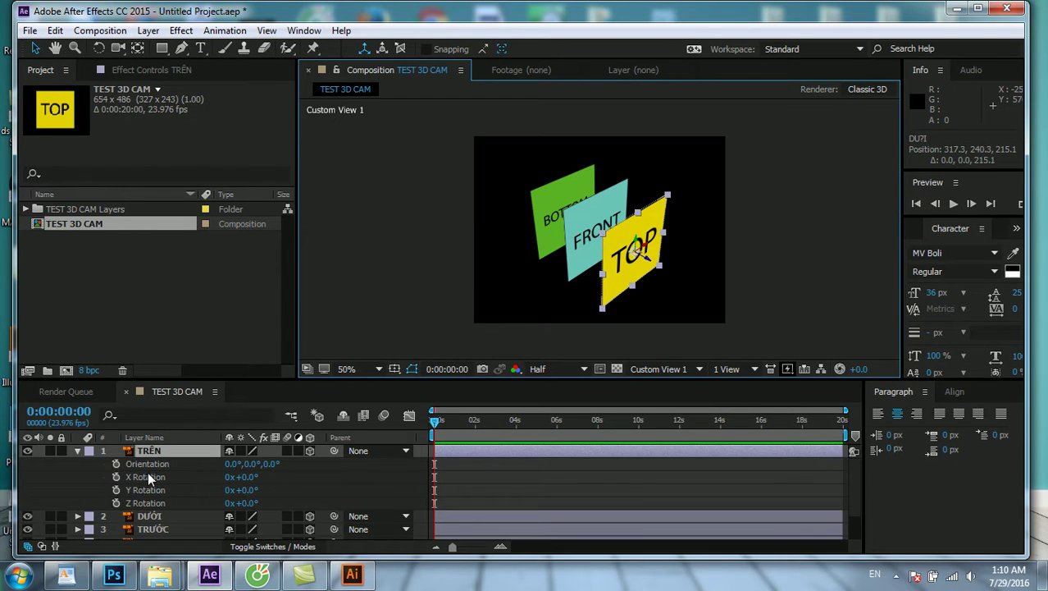
mouse_move(245, 477)
left_mouse_down()
mouse_move(268, 478)
mouse_move(246, 477)
left_mouse_up()
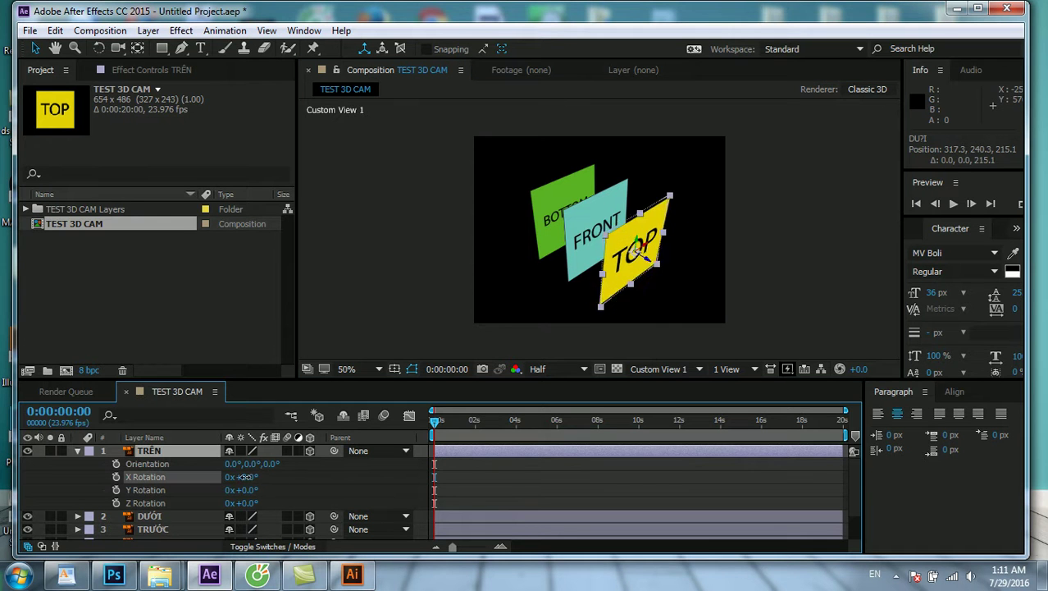
left_click(246, 476)
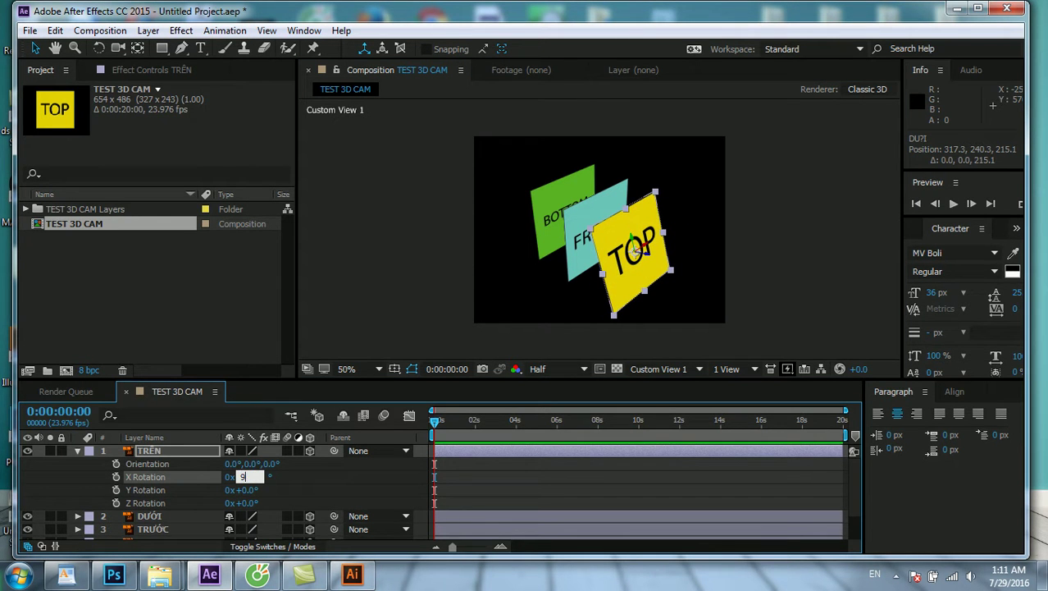
type("0")
key("Return")
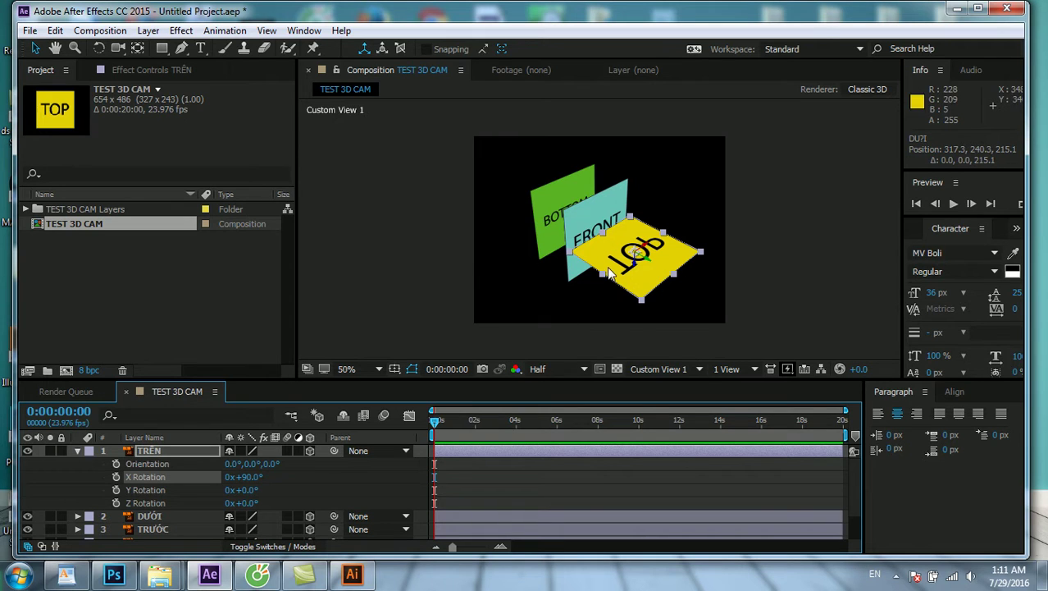
left_click_drag(251, 476, 247, 478)
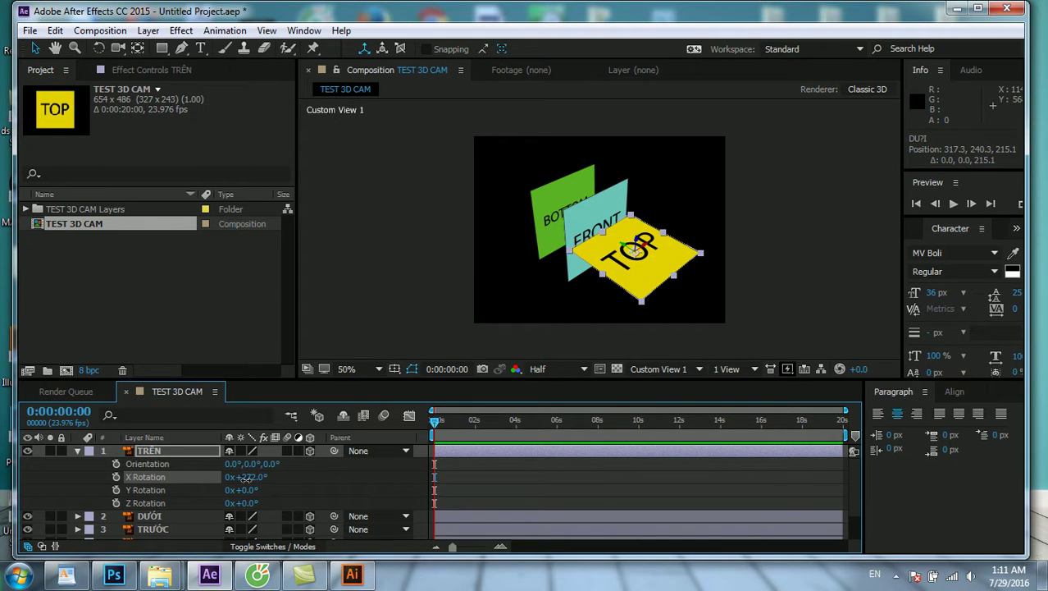
key("Return")
Give the DƯỚI layer X Rotation 90° and lower its Position Y to about 528.3
left_click(526, 242)
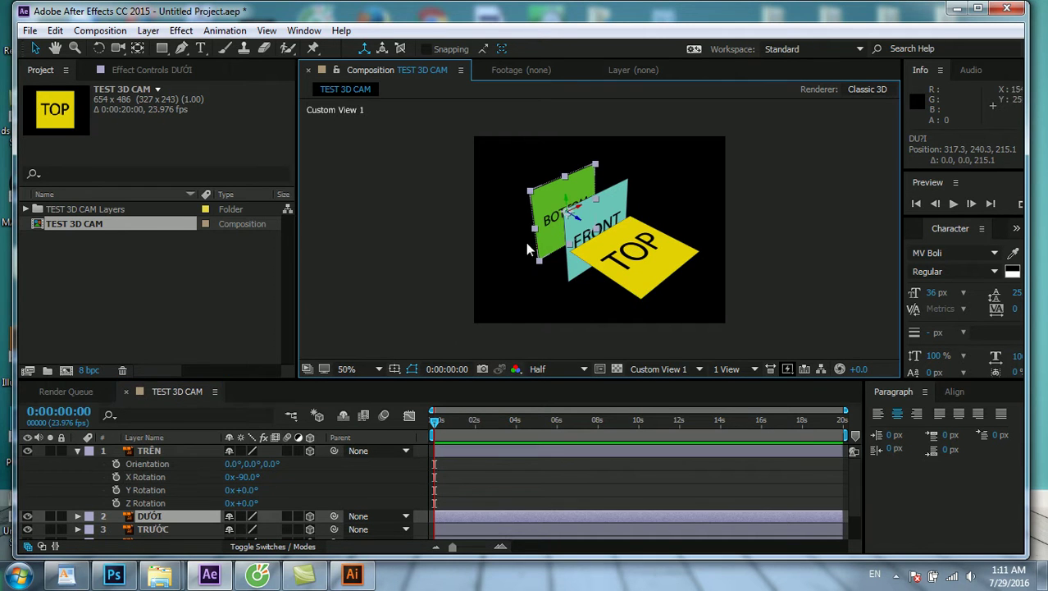
key("r")
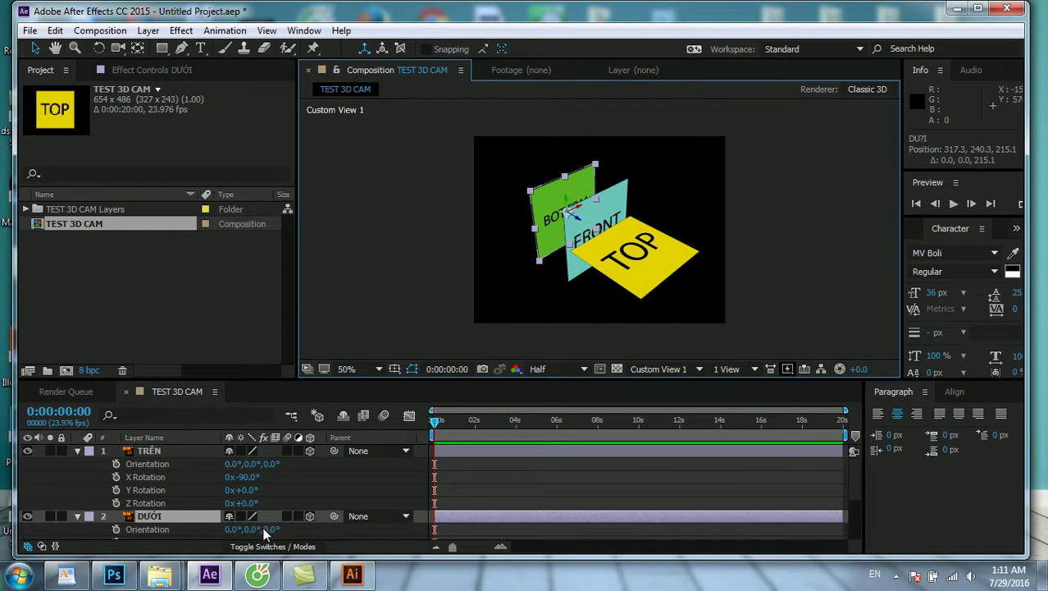
scroll(263, 523, "down", 1)
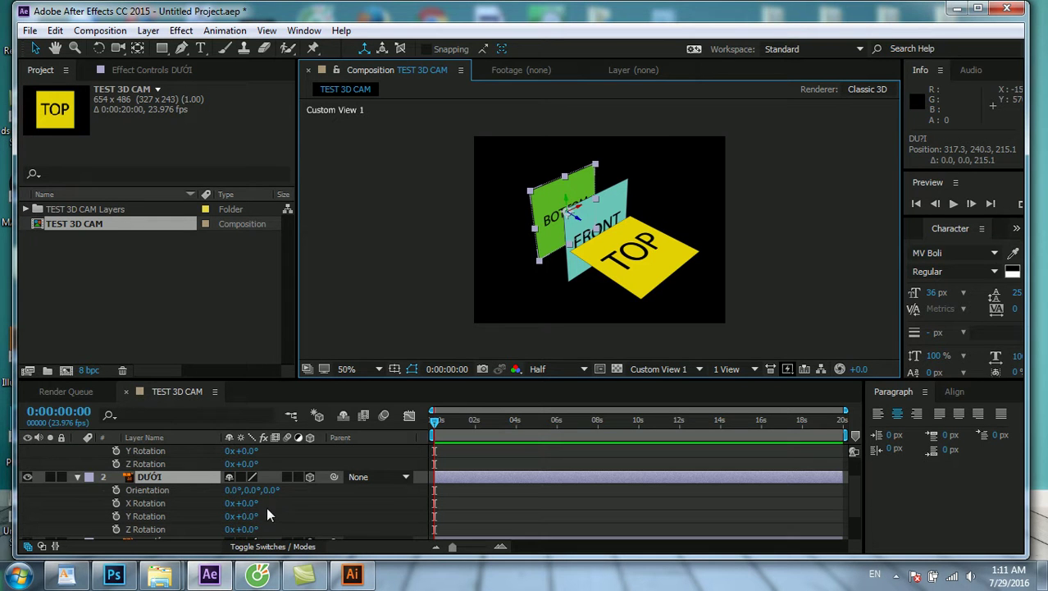
mouse_move(251, 505)
left_mouse_down()
mouse_move(236, 504)
mouse_move(322, 511)
left_mouse_up()
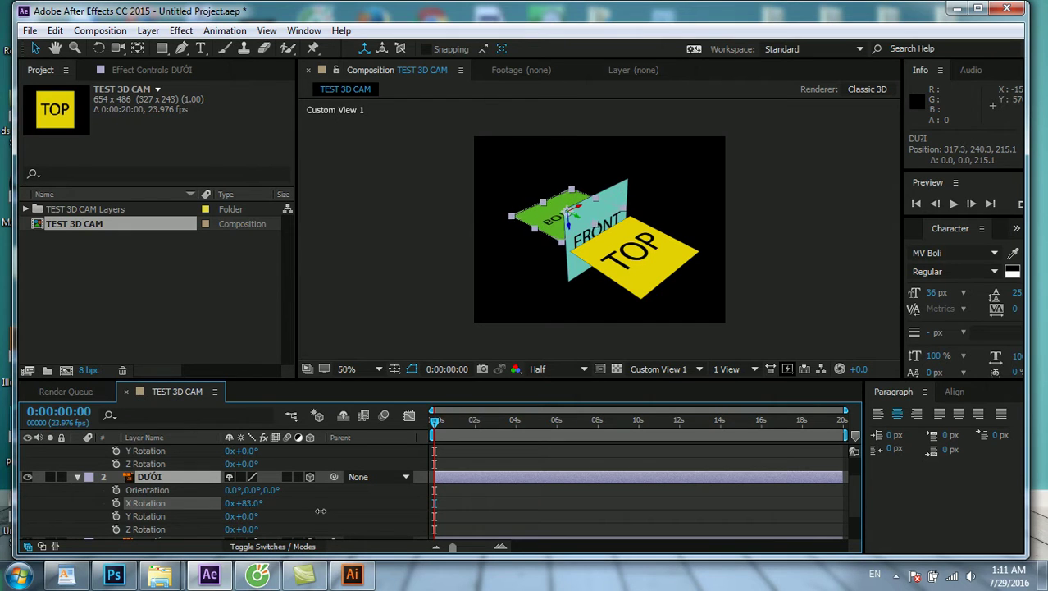
left_click(246, 503)
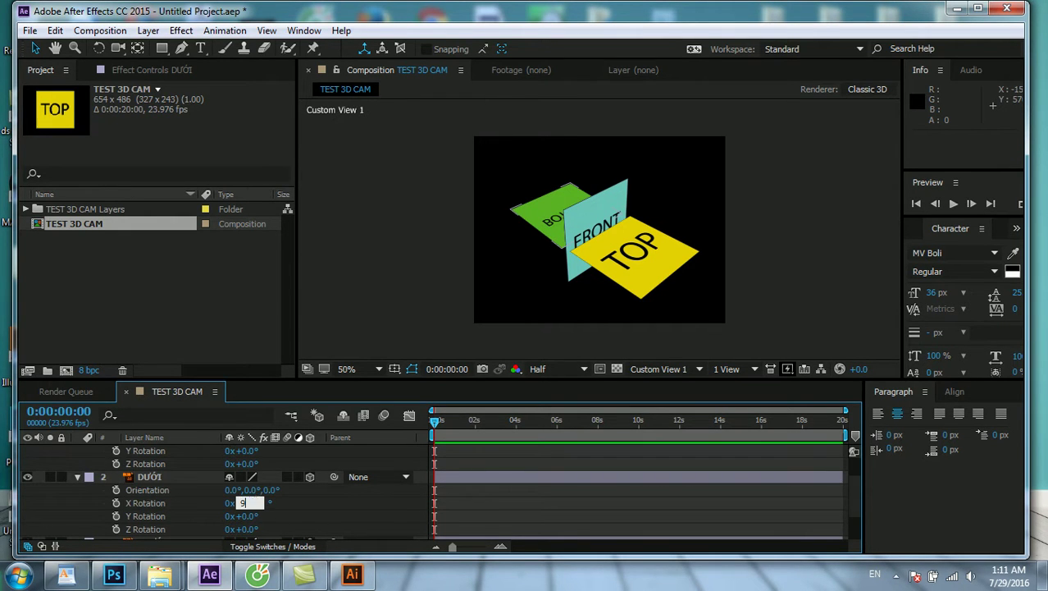
type("0x+90.0°")
key("Return")
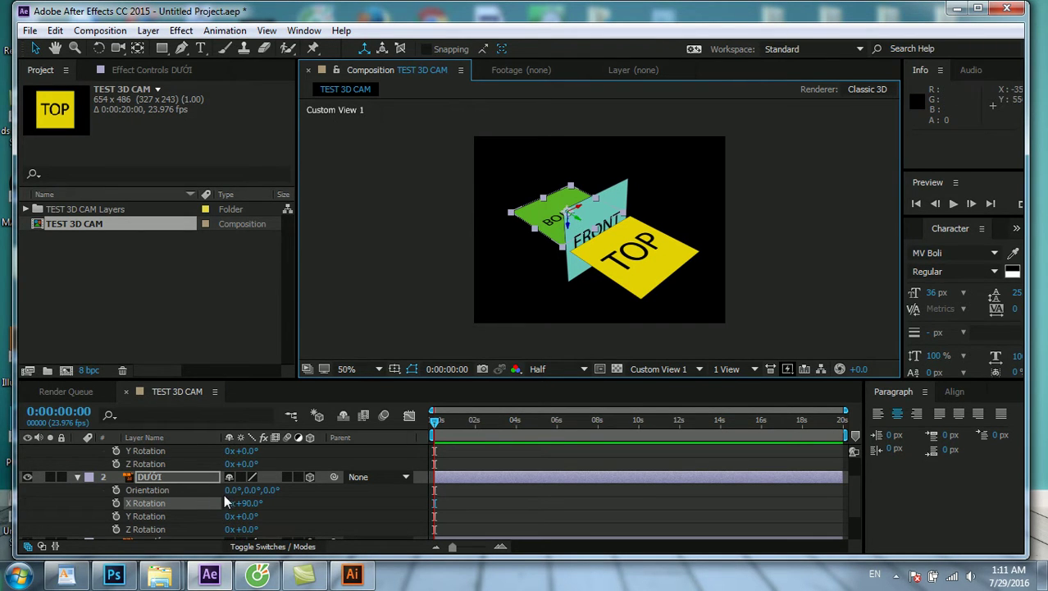
key("p")
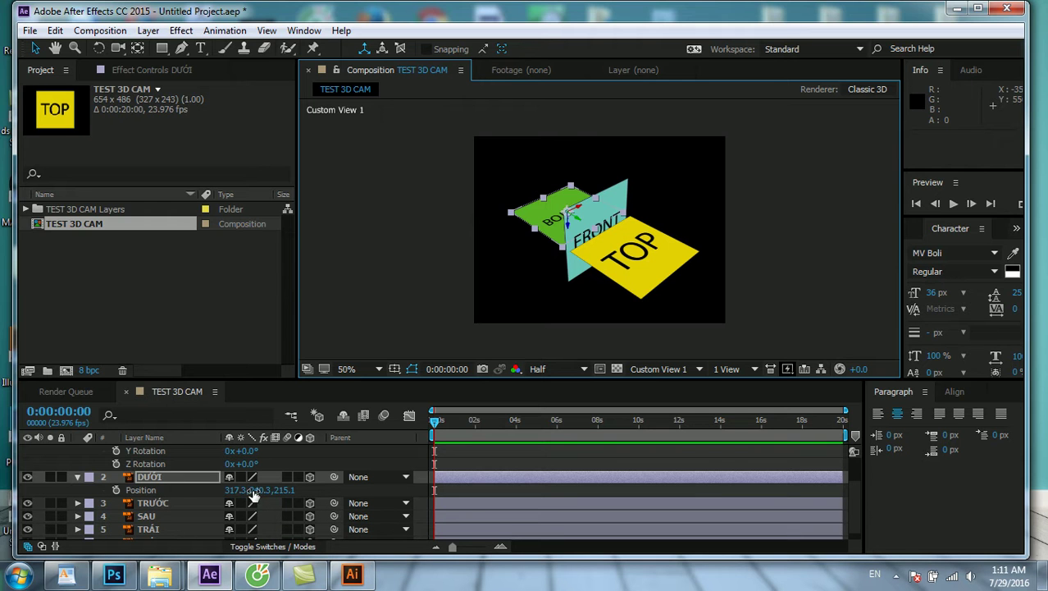
mouse_move(254, 493)
left_mouse_down()
mouse_move(334, 483)
mouse_move(8, 459)
left_mouse_up()
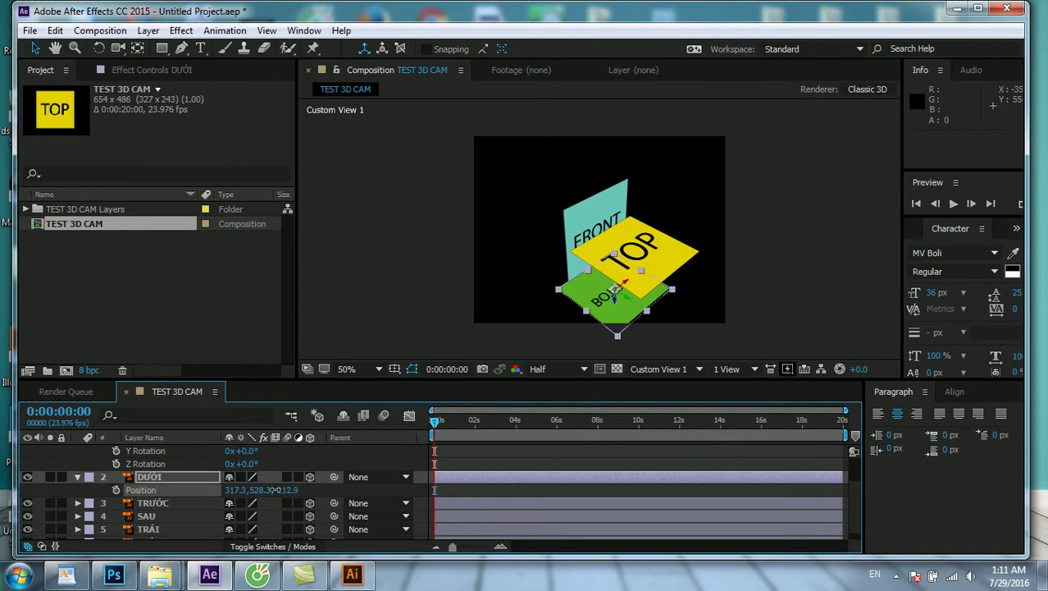
Position the cyan FRONT face against the edges of TOP and BOTTOM
left_click(611, 217)
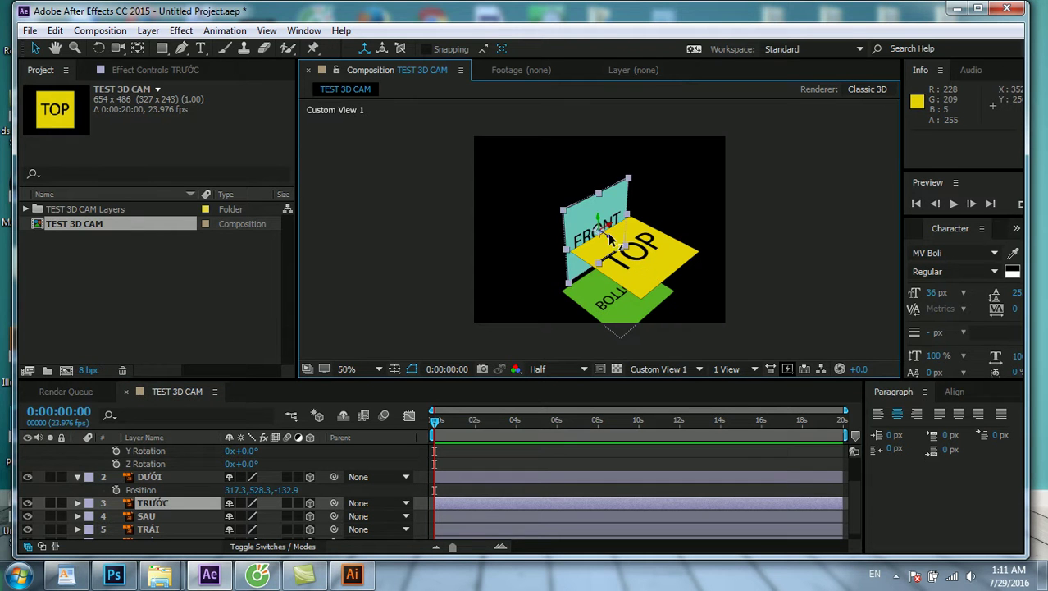
left_click_drag(609, 238, 689, 283)
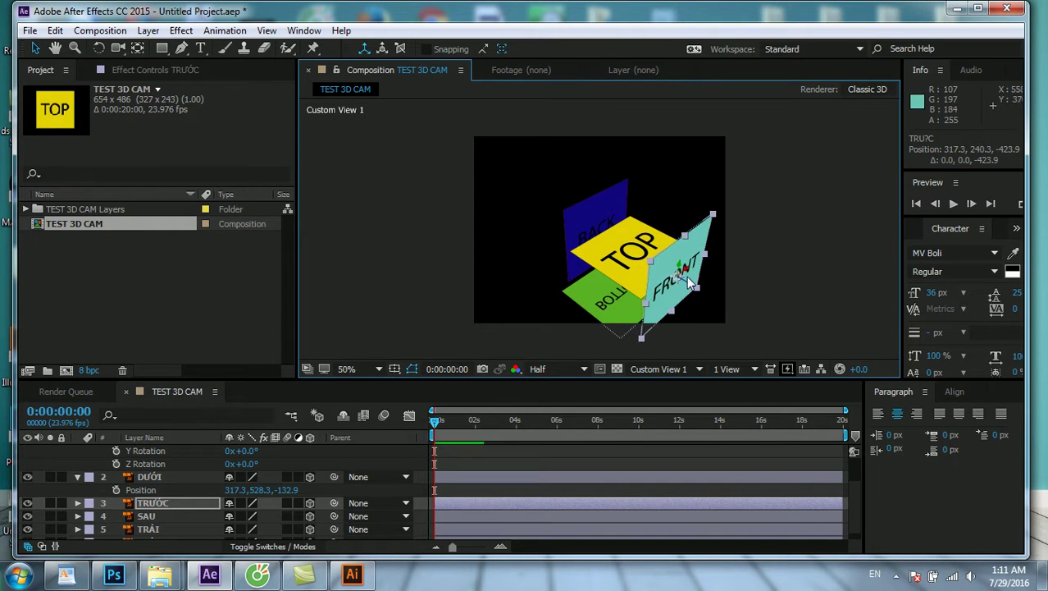
mouse_move(690, 283)
left_mouse_down()
mouse_move(680, 269)
mouse_move(677, 302)
left_mouse_up()
key("ctrl+z")
key("ctrl+z")
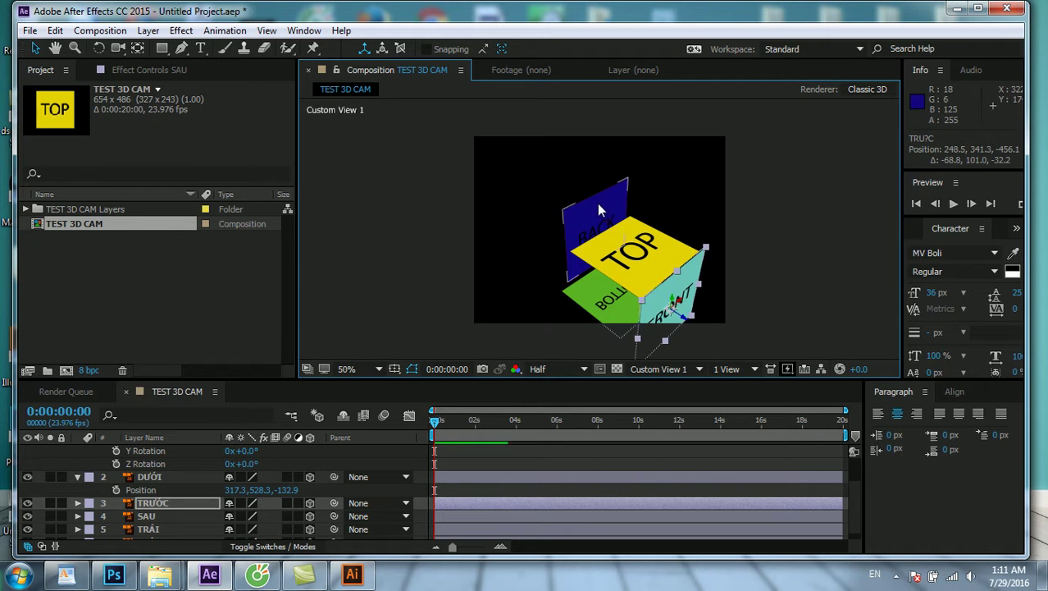
Lower the blue BACK face to Y 401.9 through the cube
left_click(599, 213)
left_click_drag(601, 228, 589, 213)
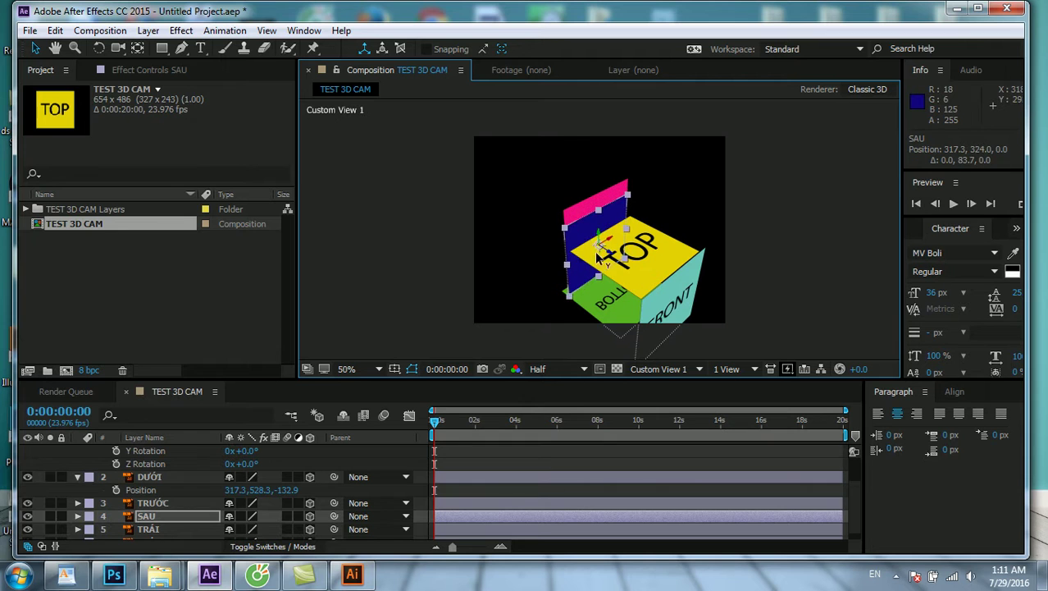
left_click(589, 214)
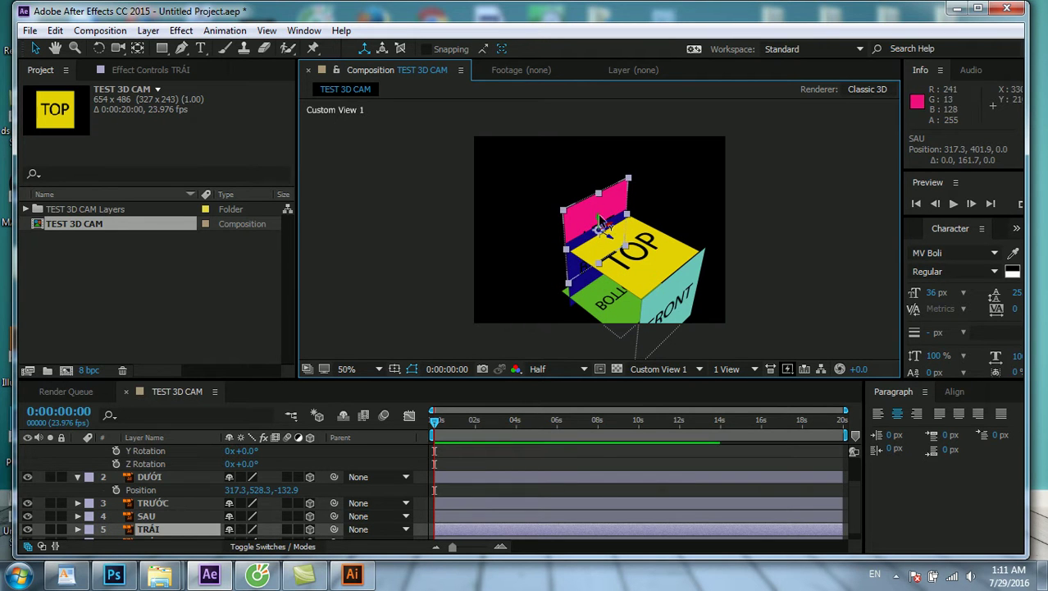
key("ctrl+z")
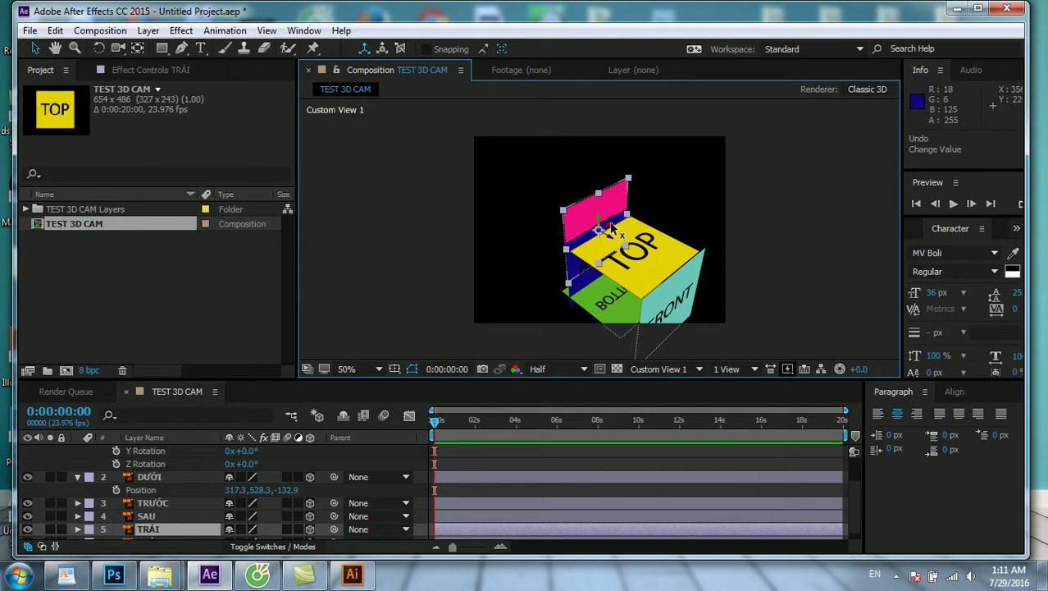
Give the pink TRÁI face a 90° Y Rotation and drag it onto the cube's left side
key("r")
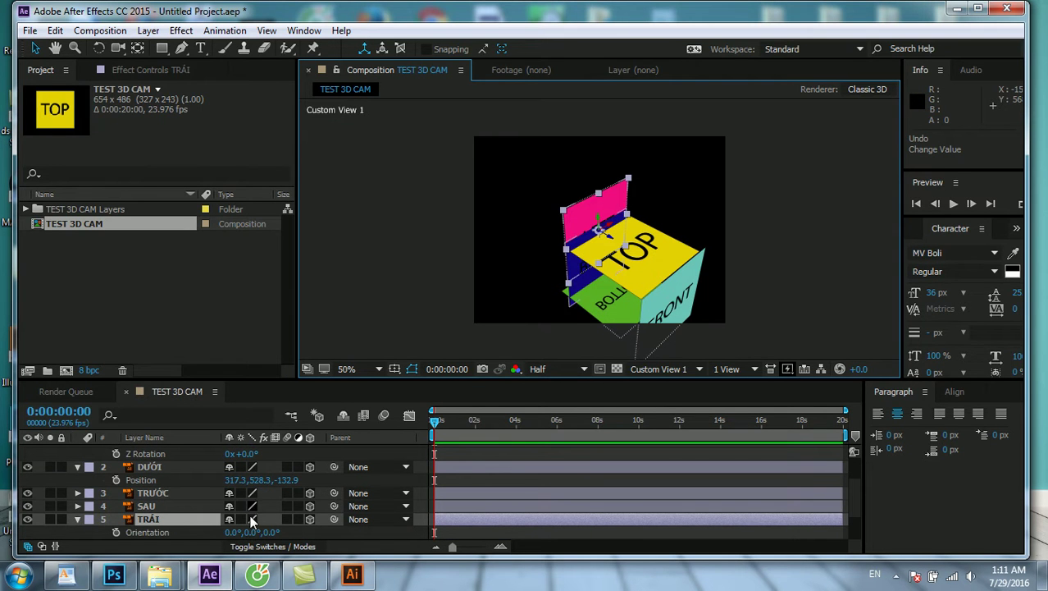
scroll(285, 528, "down", 2)
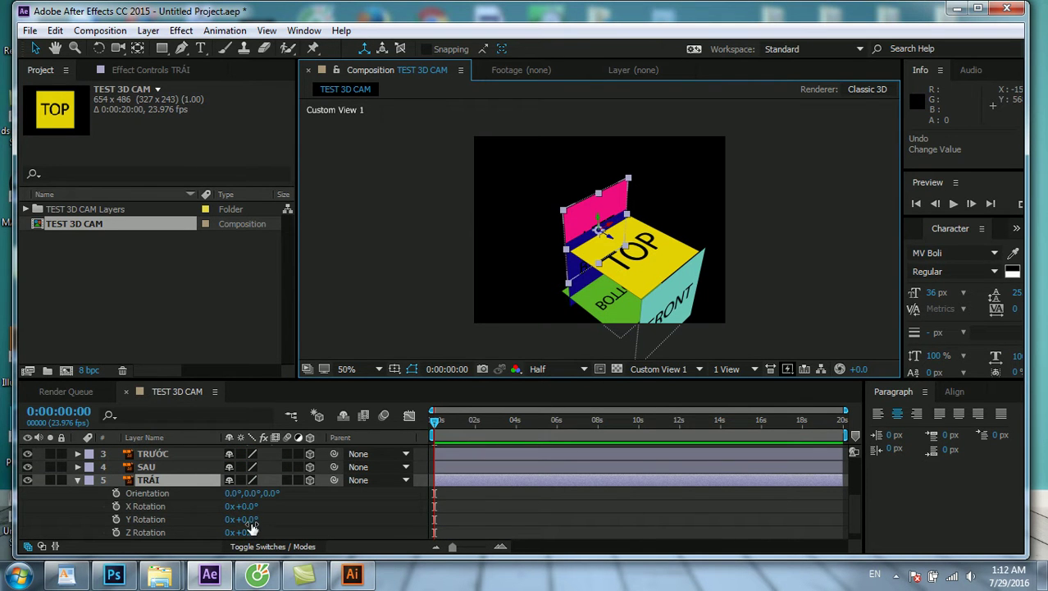
left_click_drag(246, 519, 314, 519)
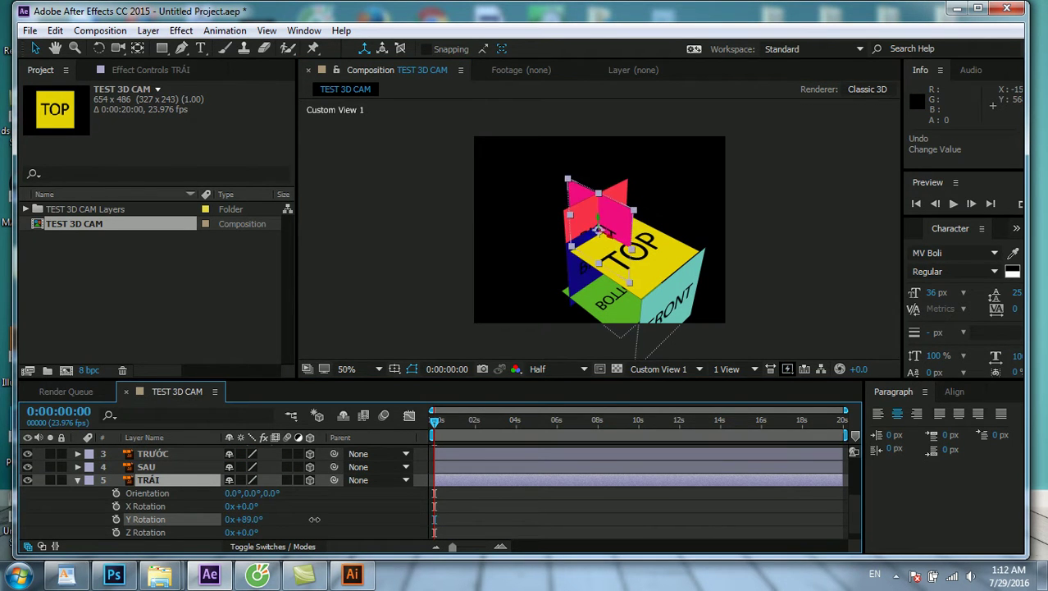
left_click_drag(315, 520, 318, 518)
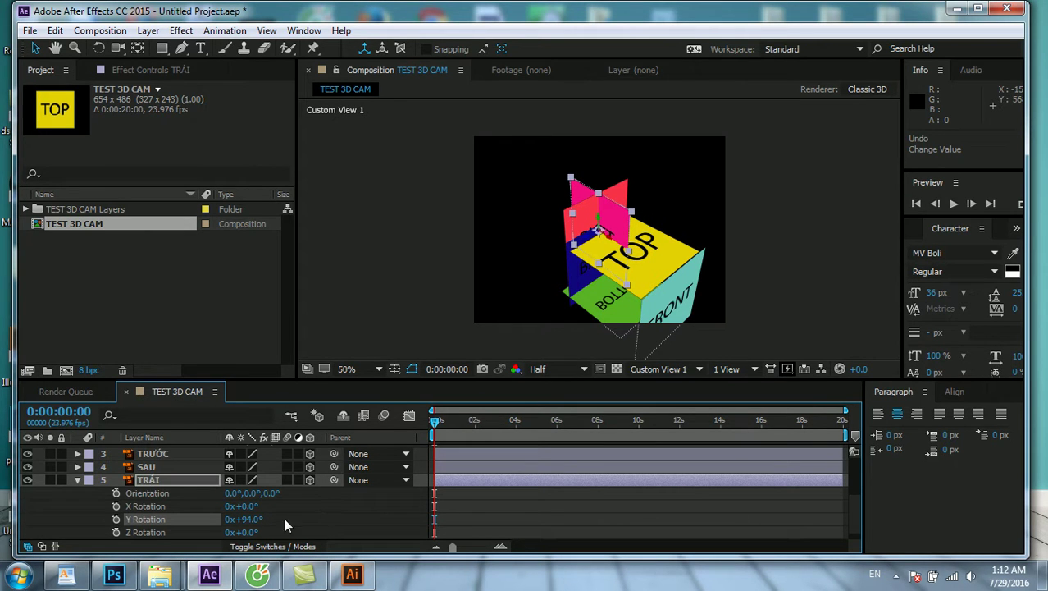
left_click(248, 518)
key("Return")
mouse_move(597, 235)
left_mouse_down()
mouse_move(552, 270)
mouse_move(602, 310)
mouse_move(594, 304)
left_mouse_up()
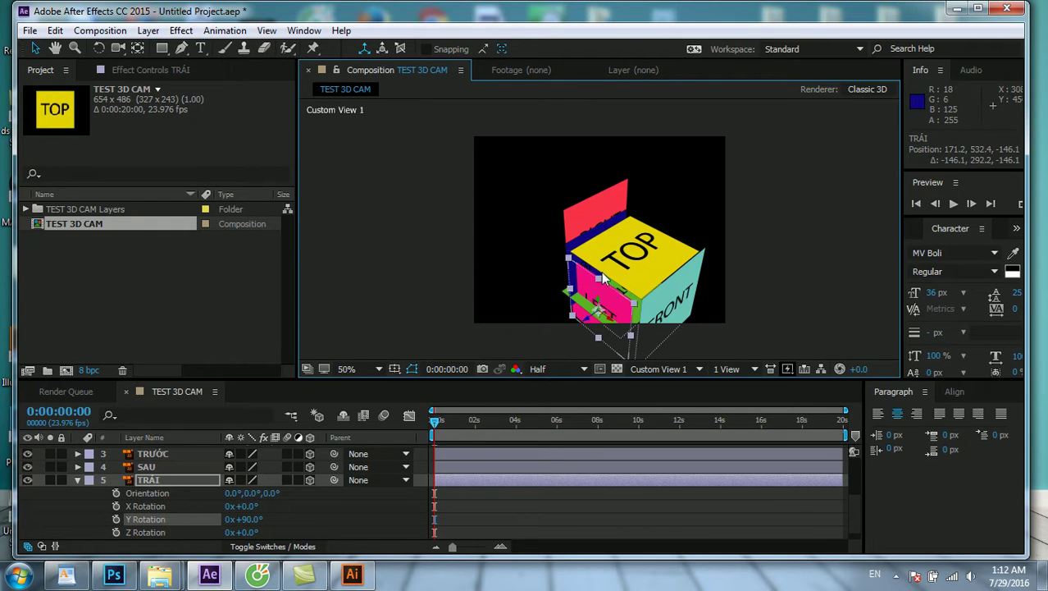
left_click(587, 230)
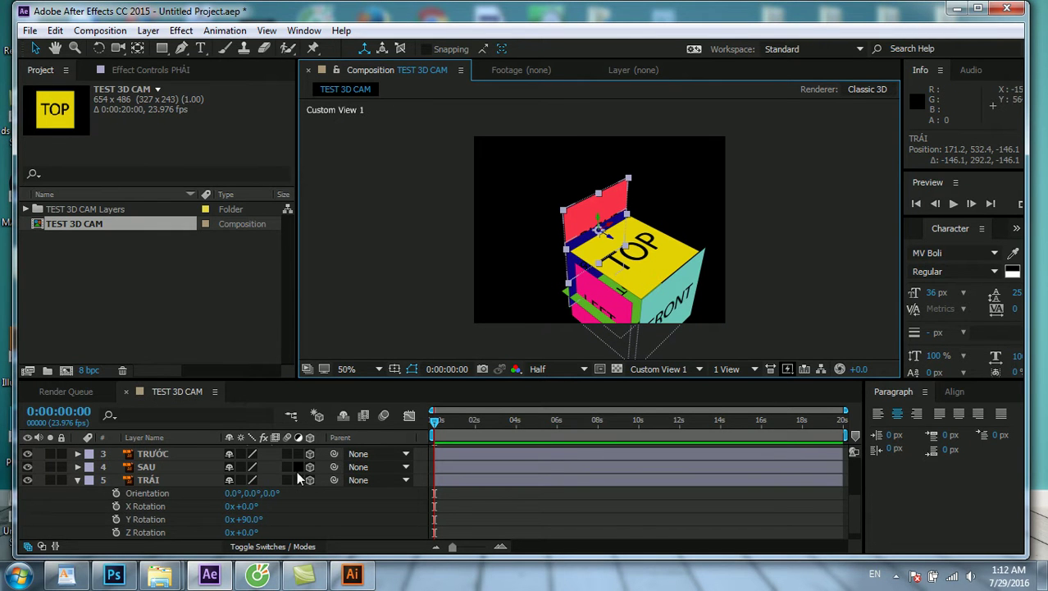
Set the red PHẢI face's Y Rotation to -90° and deselect the layer
scroll(246, 488, "down", 1)
scroll(216, 496, "down", 2)
left_click_drag(236, 519, 184, 529)
type("-9")
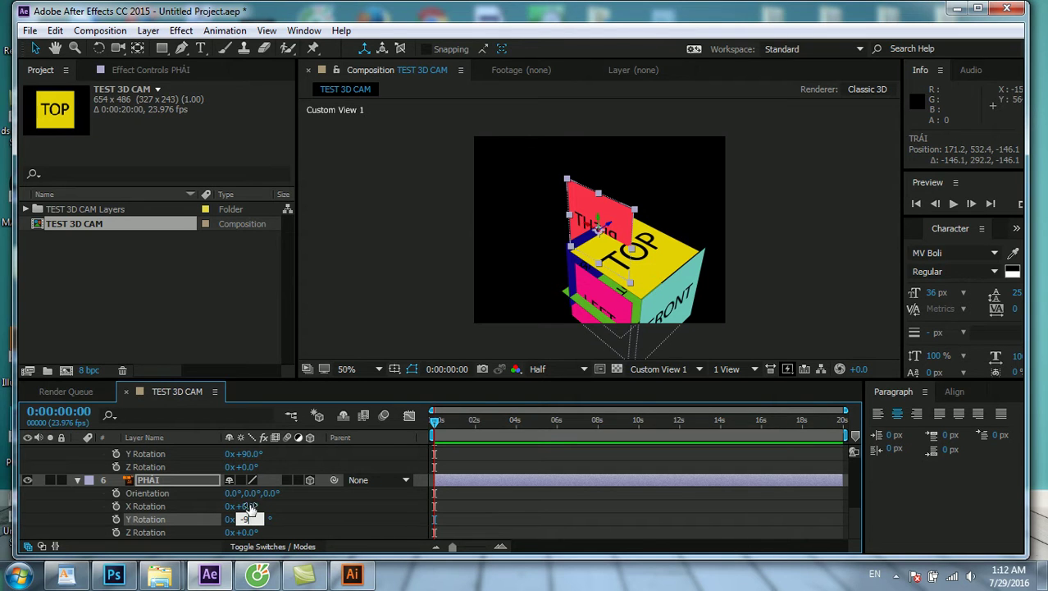
key("Return")
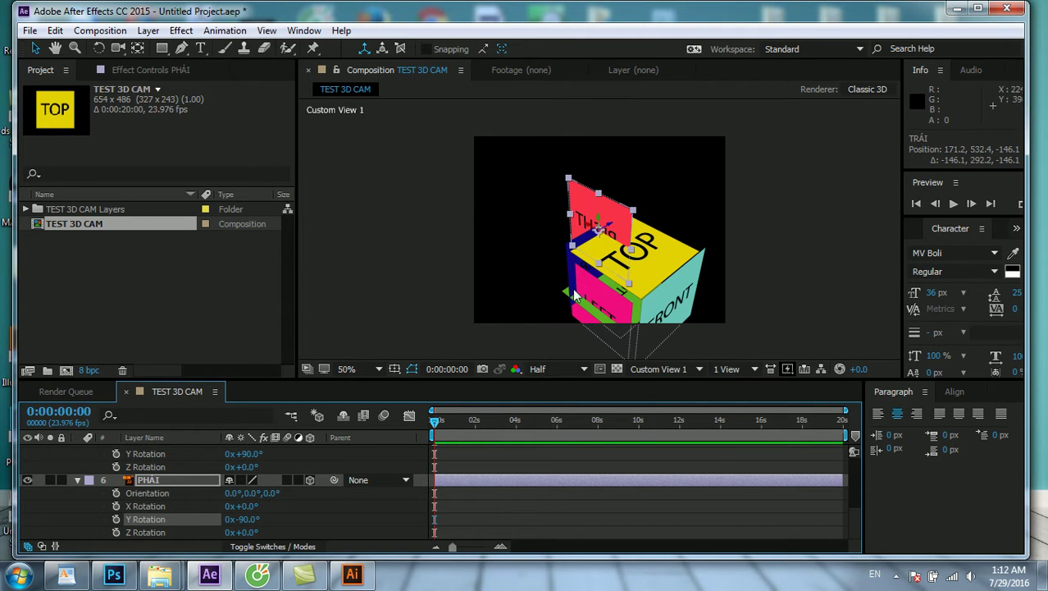
left_click_drag(642, 259, 600, 243)
left_click(696, 256)
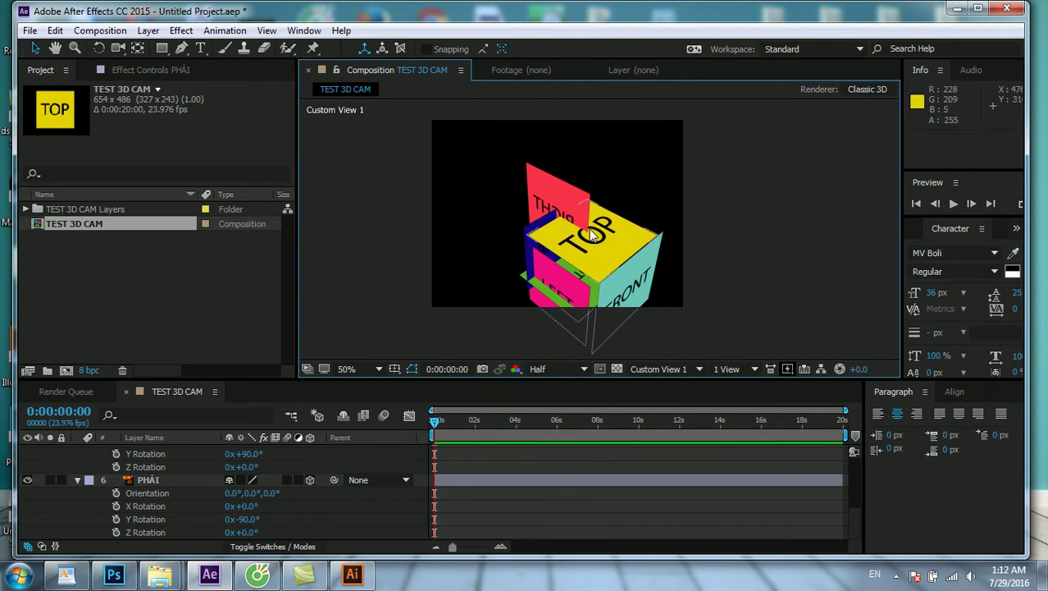
left_click(123, 44)
Switch to the Unified Camera Tool and orbit to a new angle on the cube
key("g")
left_click(118, 47)
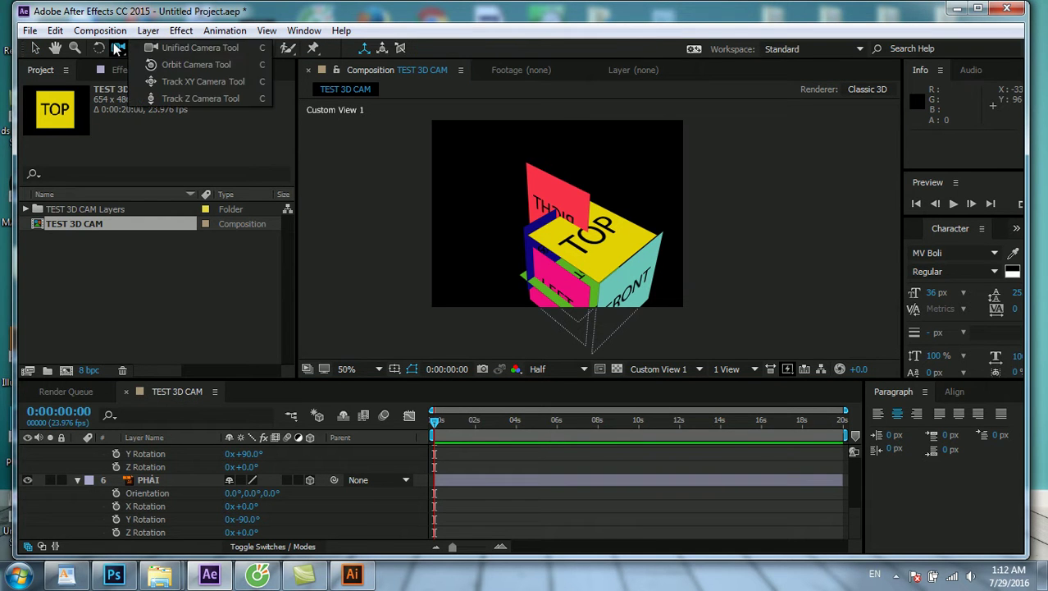
left_click(178, 50)
mouse_move(572, 248)
left_mouse_down()
mouse_move(549, 234)
mouse_move(496, 253)
mouse_move(682, 352)
left_mouse_up()
Cycle through Custom Views 2 and 3, then return to Custom View 1
left_click(668, 370)
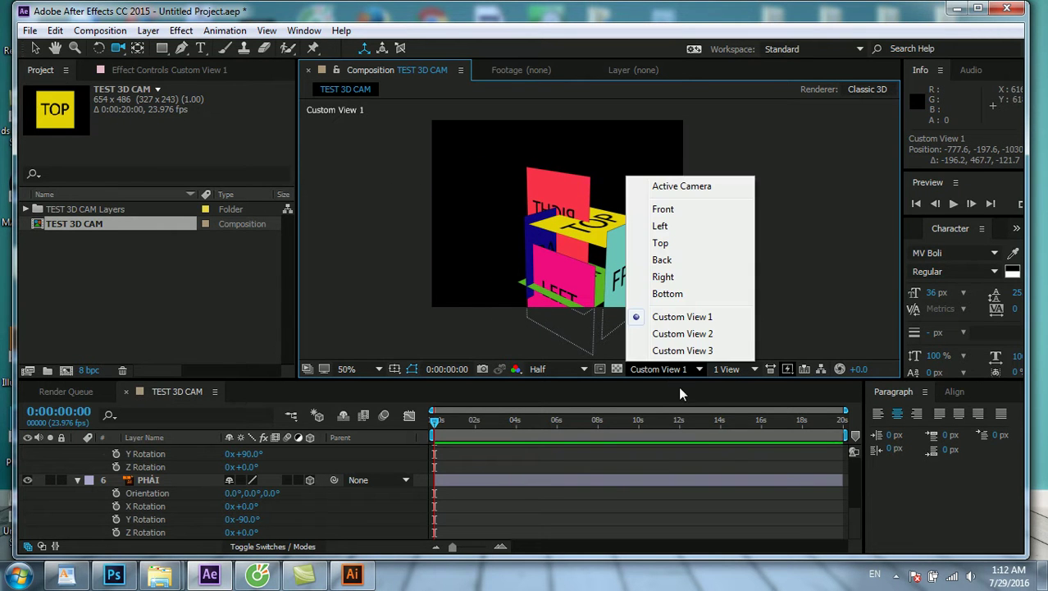
left_click(683, 345)
left_click(667, 370)
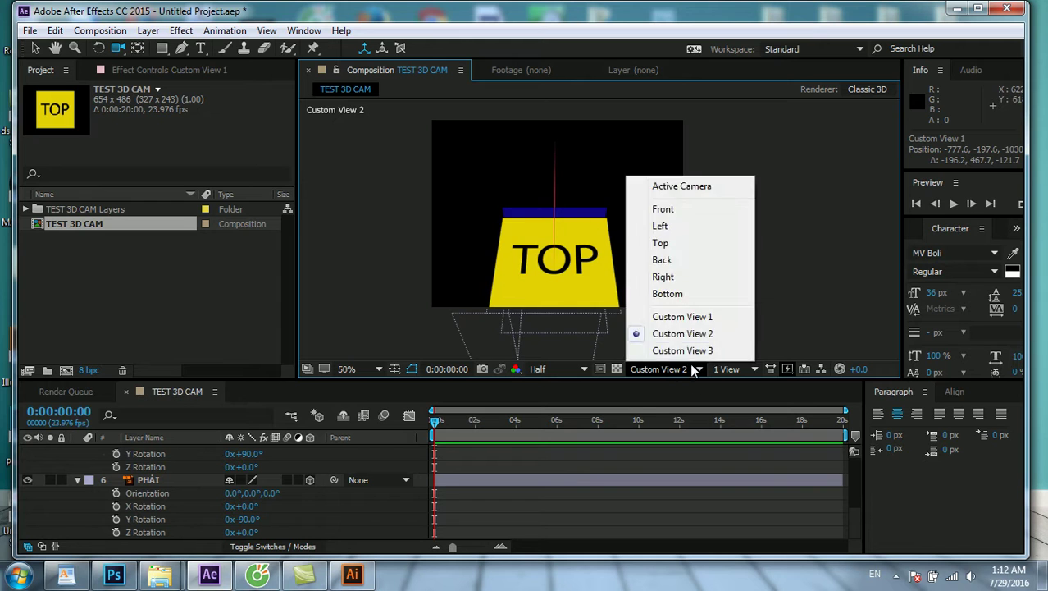
left_click(663, 351)
left_click(670, 370)
left_click(682, 333)
left_click(679, 369)
left_click(683, 317)
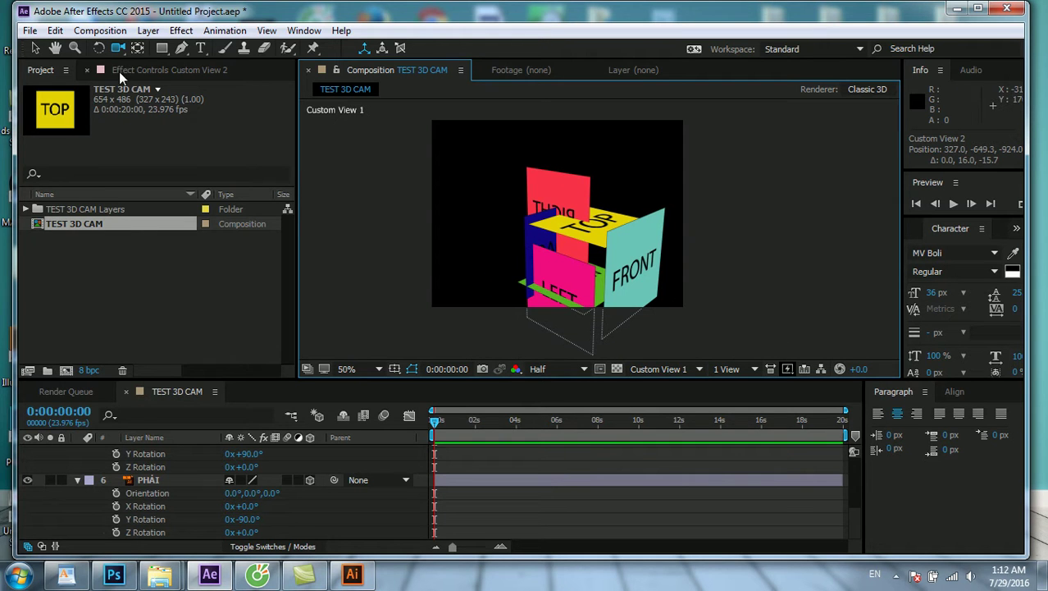
Orbit Custom View 1 around the cube until the FRONT face is head-on
left_click_drag(117, 48, 200, 50)
mouse_move(519, 202)
left_mouse_down()
mouse_move(499, 145)
mouse_move(615, 236)
mouse_move(573, 219)
left_mouse_up()
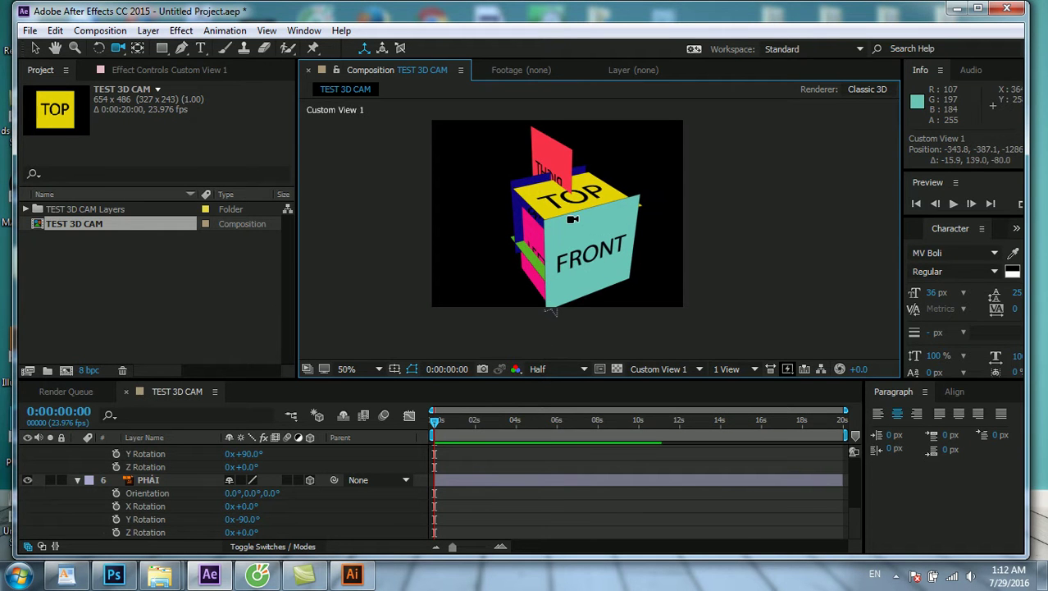
scroll(578, 228, "up", 2)
scroll(581, 236, "down", 2)
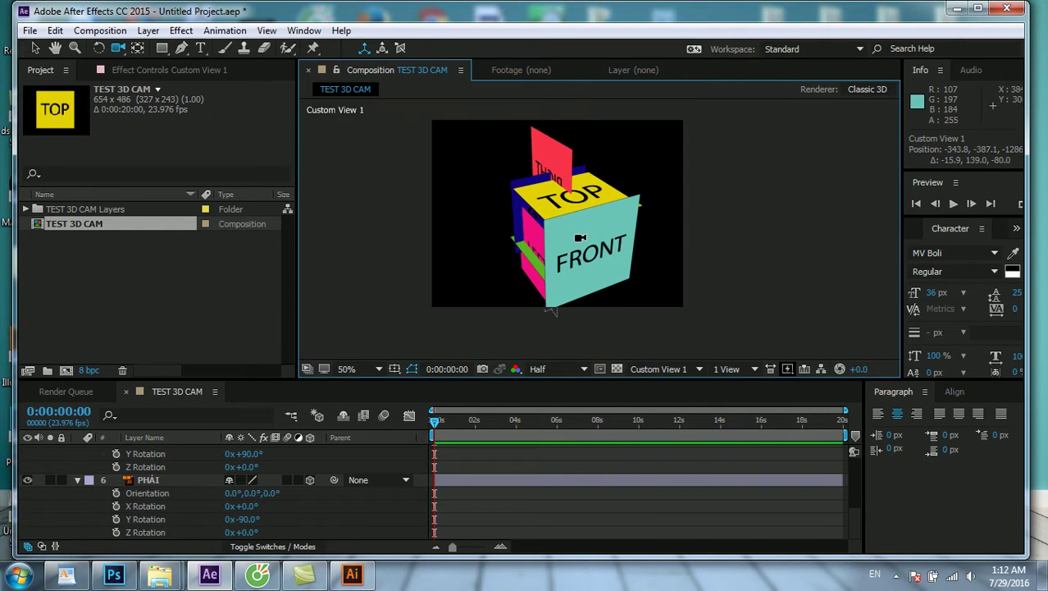
mouse_move(588, 235)
left_mouse_down()
mouse_move(618, 221)
mouse_move(420, 204)
mouse_move(433, 225)
mouse_move(373, 193)
left_mouse_up()
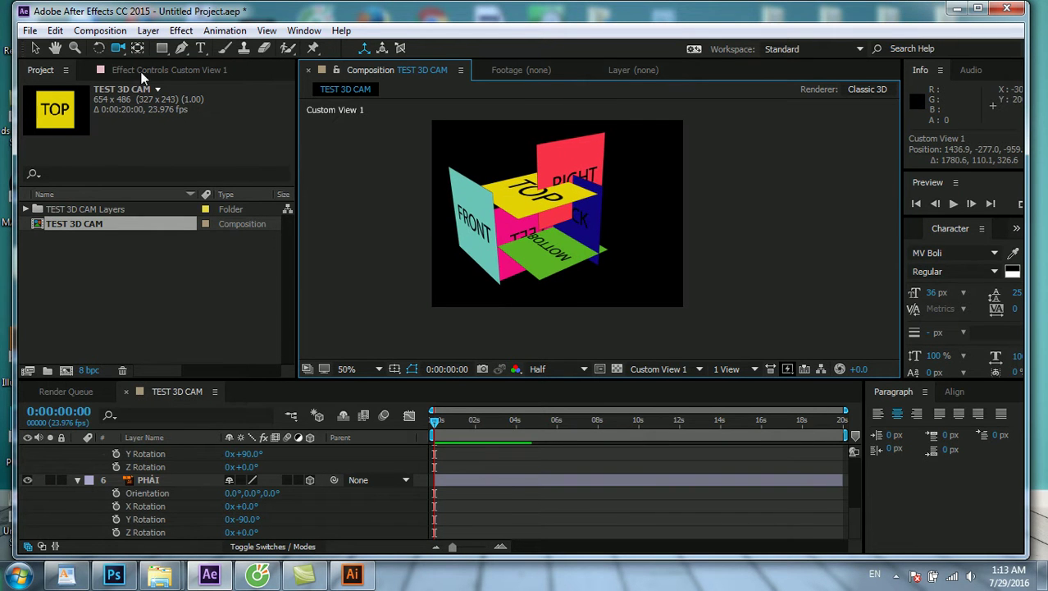
mouse_move(530, 231)
left_mouse_down()
mouse_move(603, 215)
mouse_move(579, 198)
left_mouse_up()
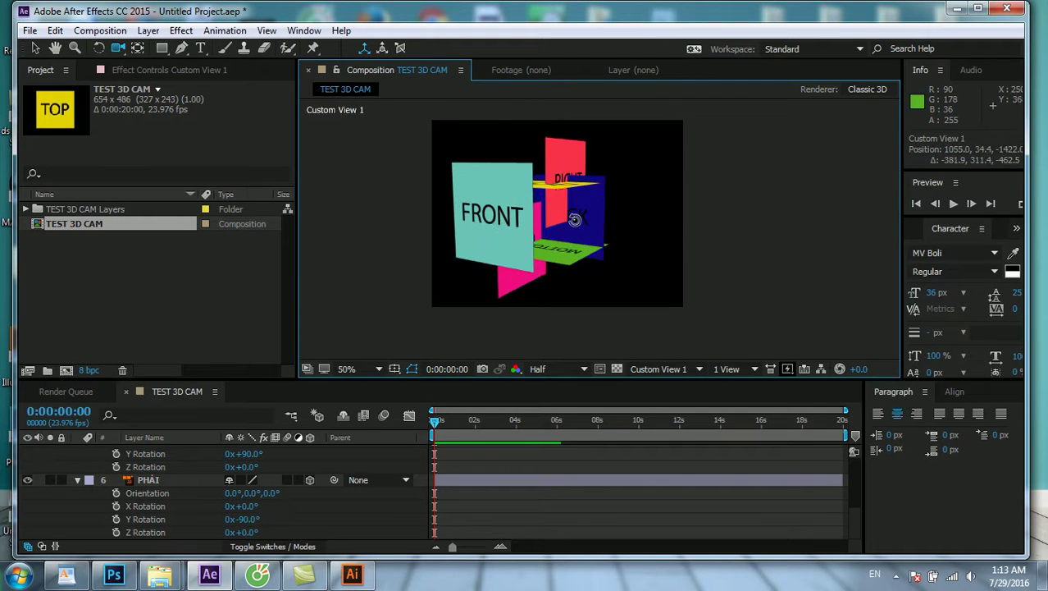
In the Front view, move the FRONT face down and to the right
left_click(656, 369)
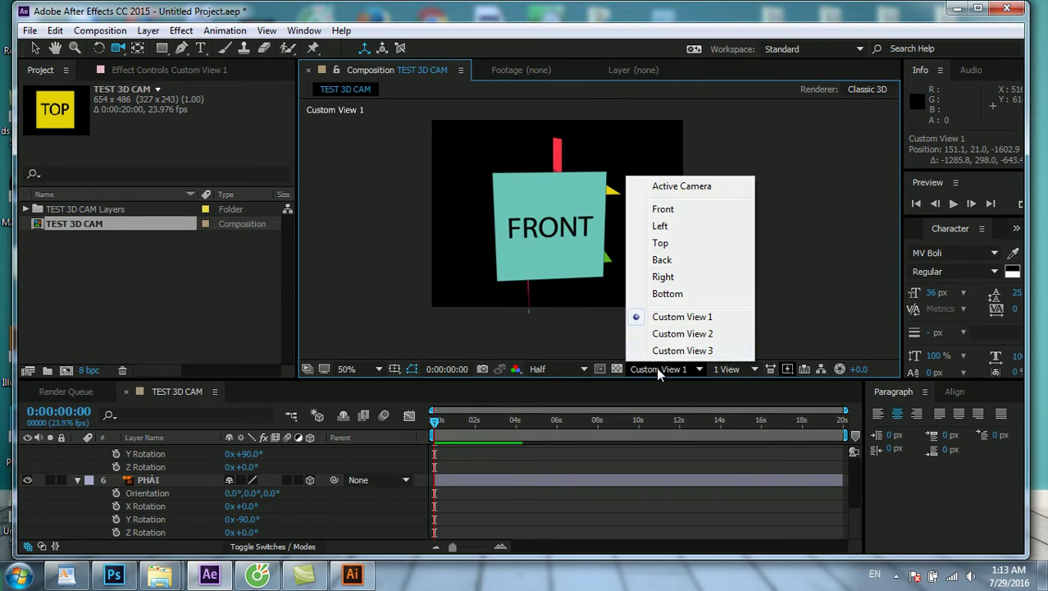
left_click(666, 211)
left_click_drag(566, 257, 581, 214)
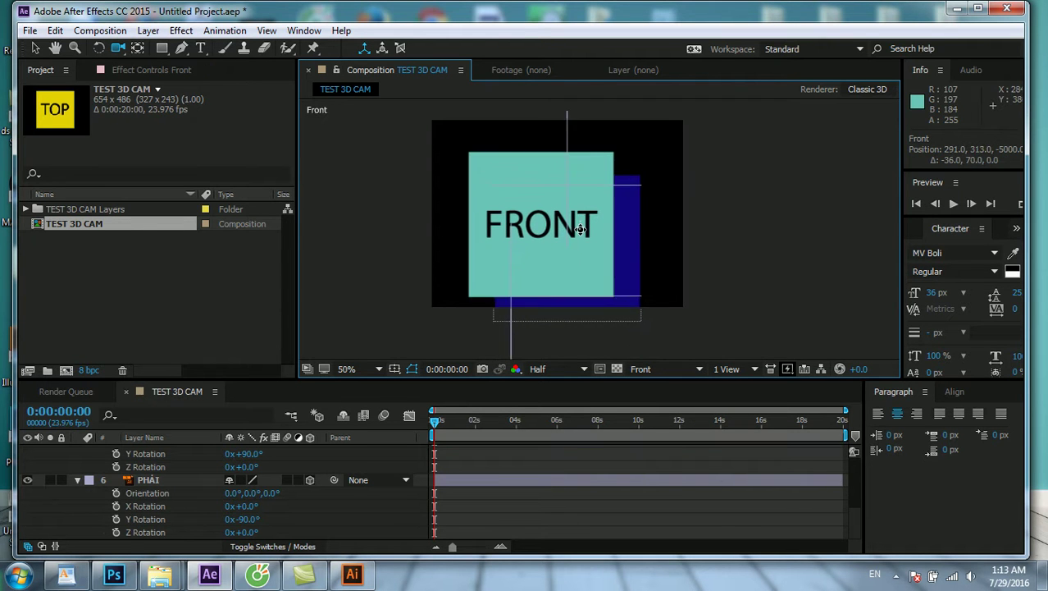
left_click(35, 47)
left_click(533, 161)
left_click_drag(520, 169, 545, 183)
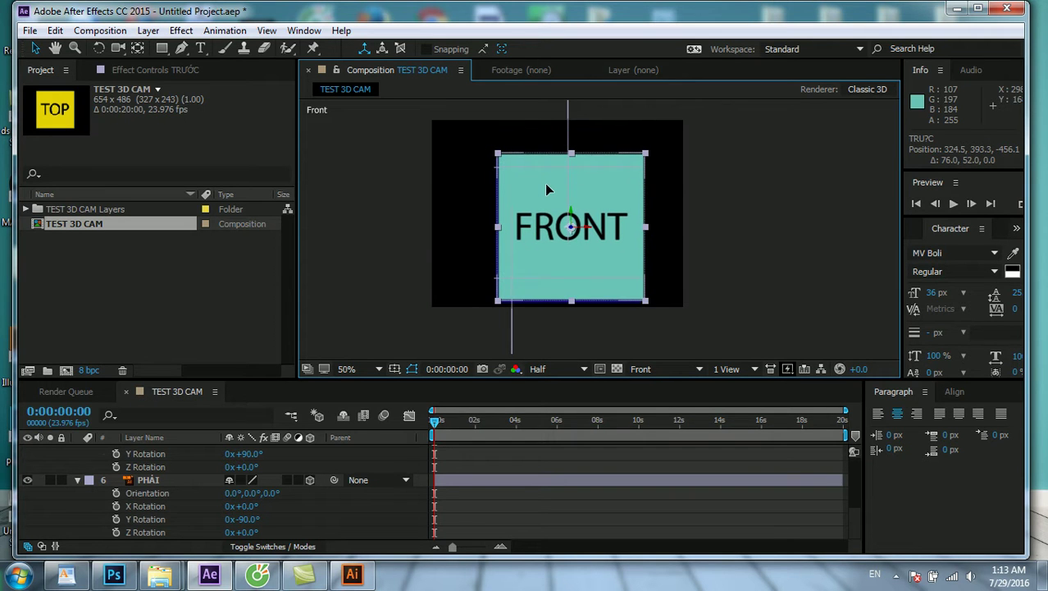
Align the TRÁI face upward, then shift the pink LEFT face left in the Left view
left_click(511, 313)
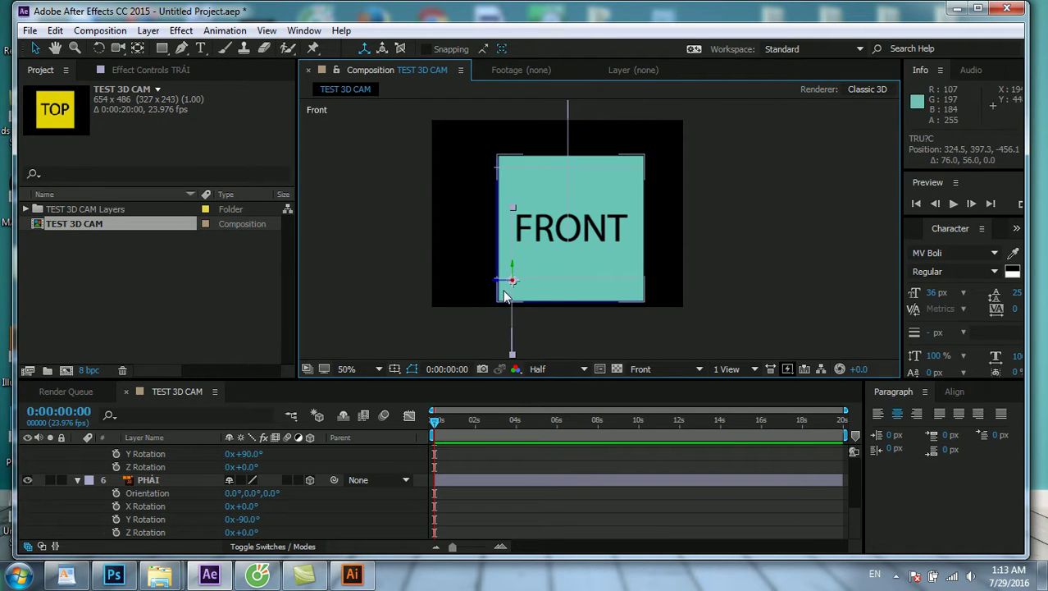
mouse_move(509, 268)
left_mouse_down()
mouse_move(513, 228)
mouse_move(469, 234)
left_mouse_up()
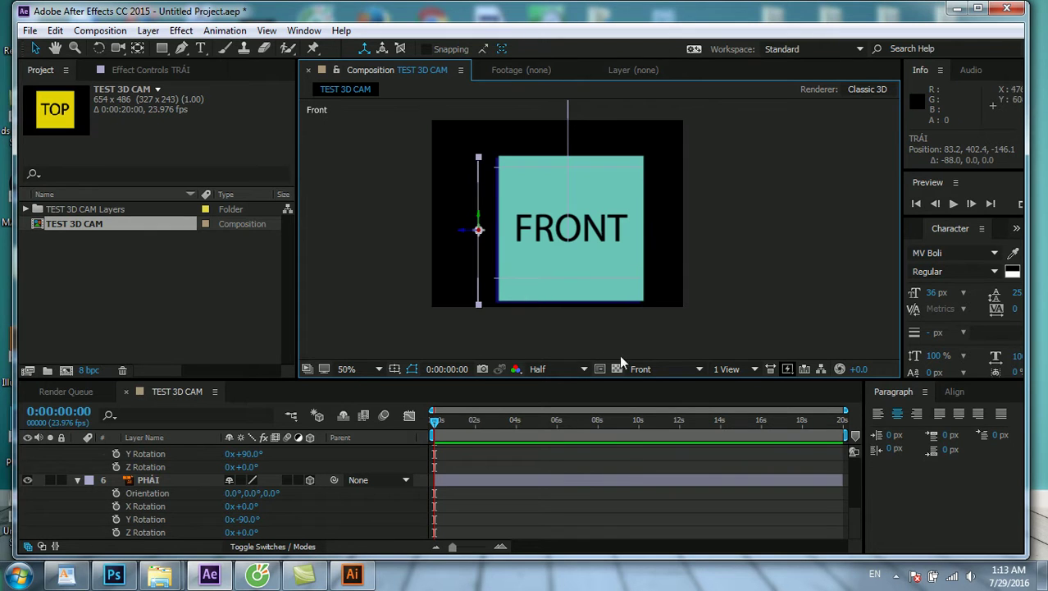
left_click(648, 369)
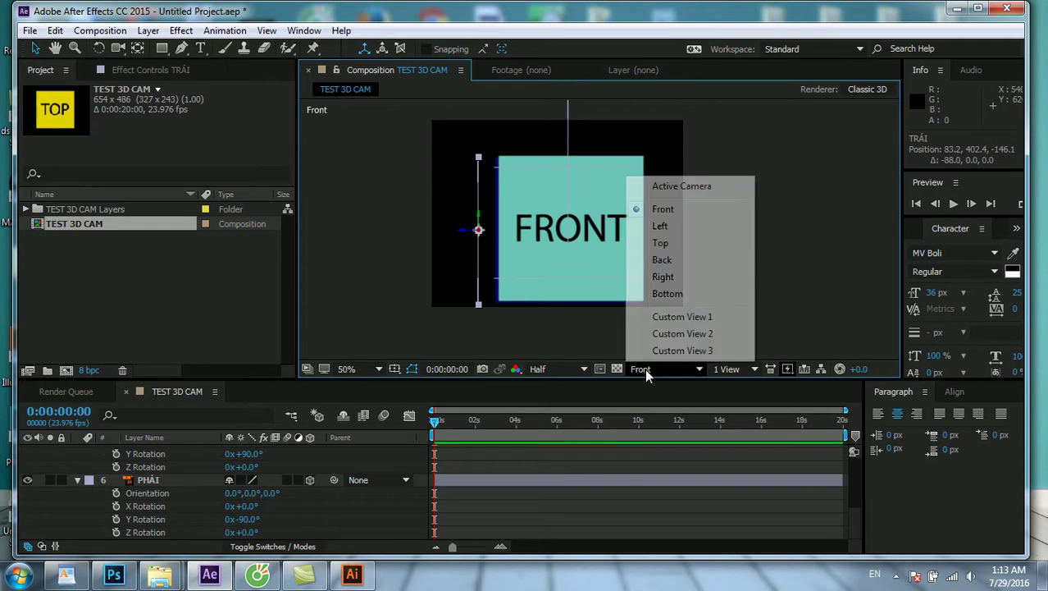
left_click(660, 226)
mouse_move(625, 279)
left_mouse_down()
mouse_move(502, 282)
mouse_move(643, 284)
left_mouse_up()
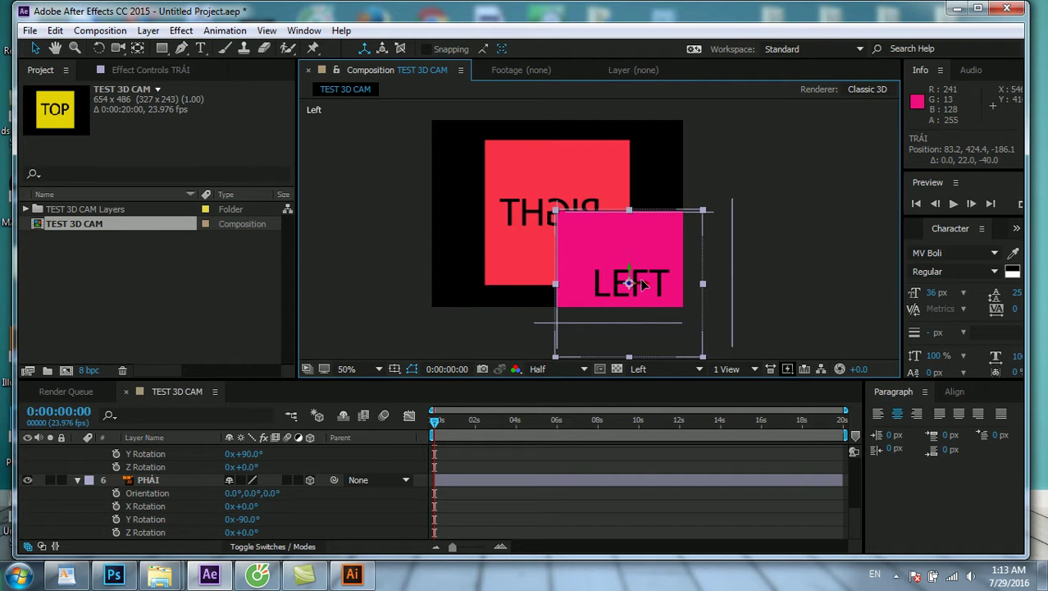
Check the Back and Front views and select the edge-on PHẢI face
left_click(639, 369)
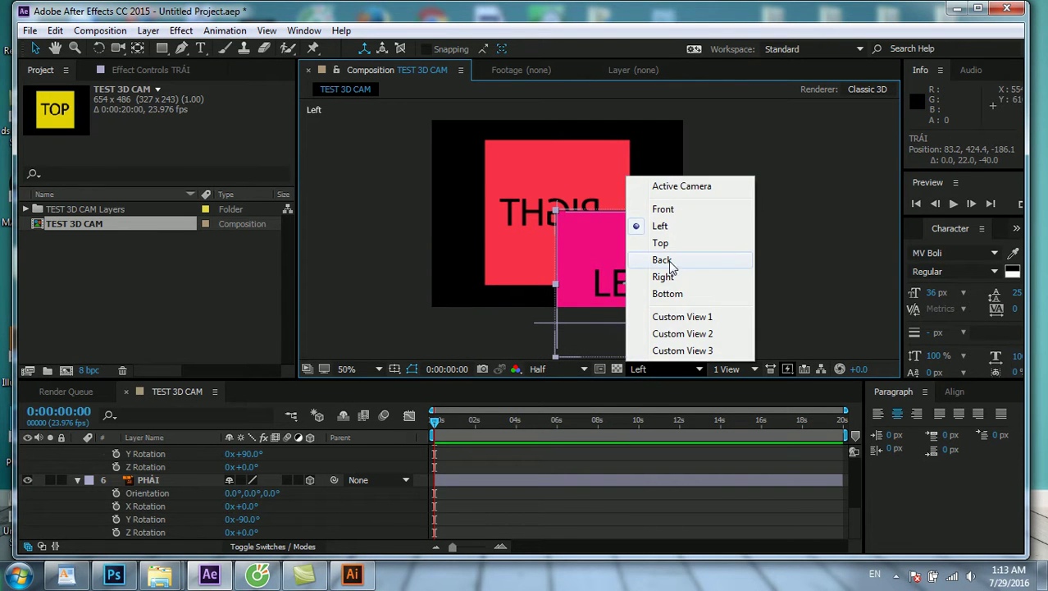
left_click(662, 260)
left_click(657, 367)
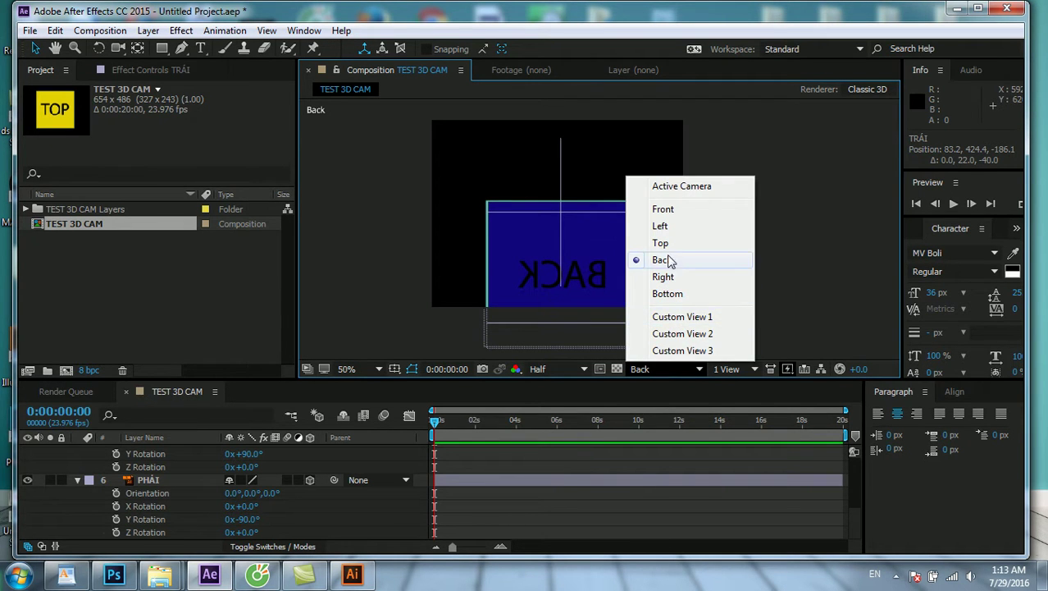
left_click(661, 209)
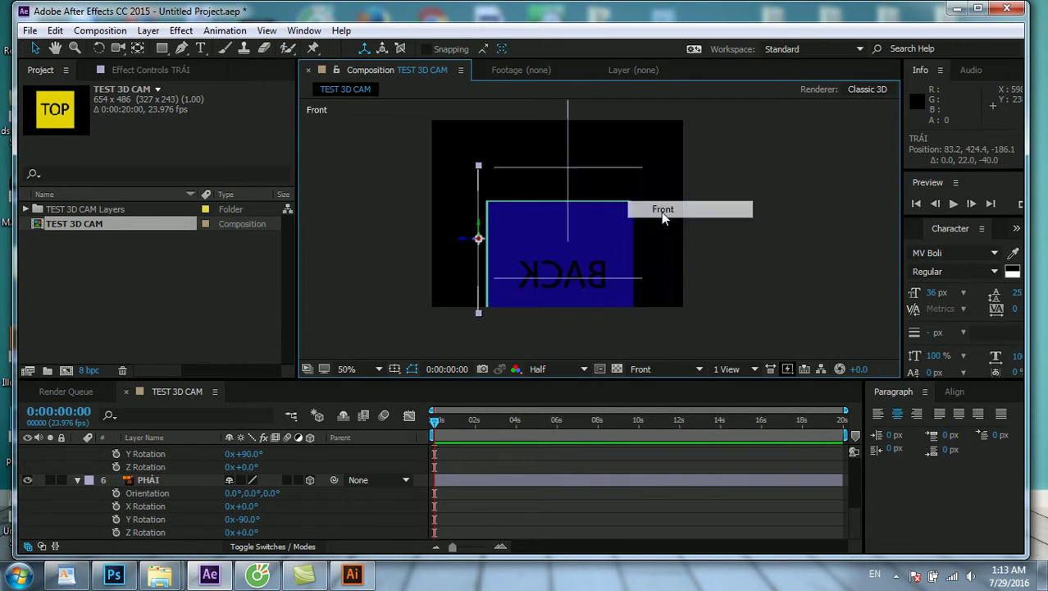
left_click(569, 131)
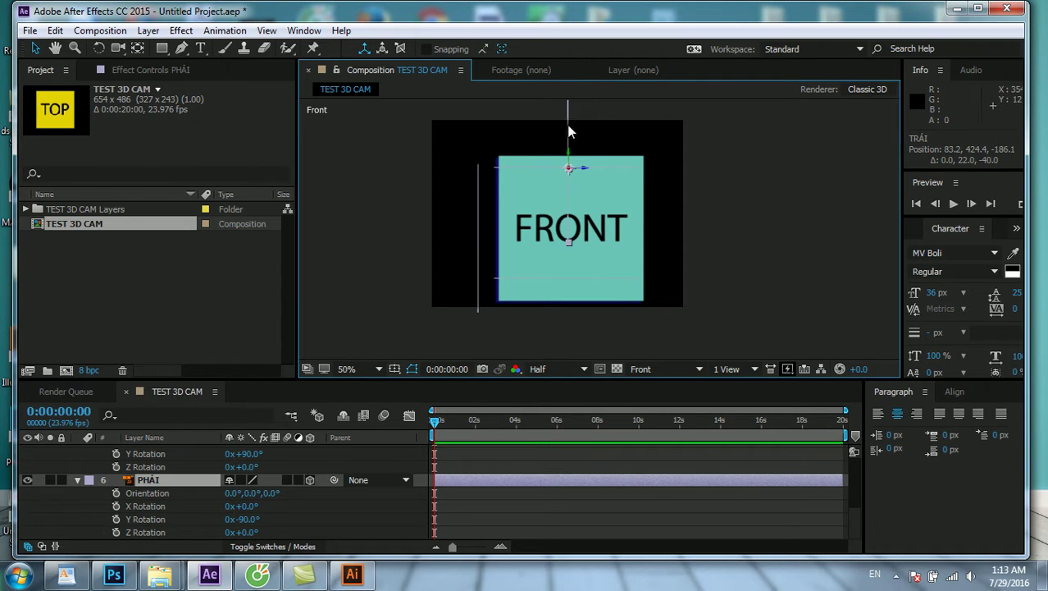
left_click(646, 367)
left_click(693, 318)
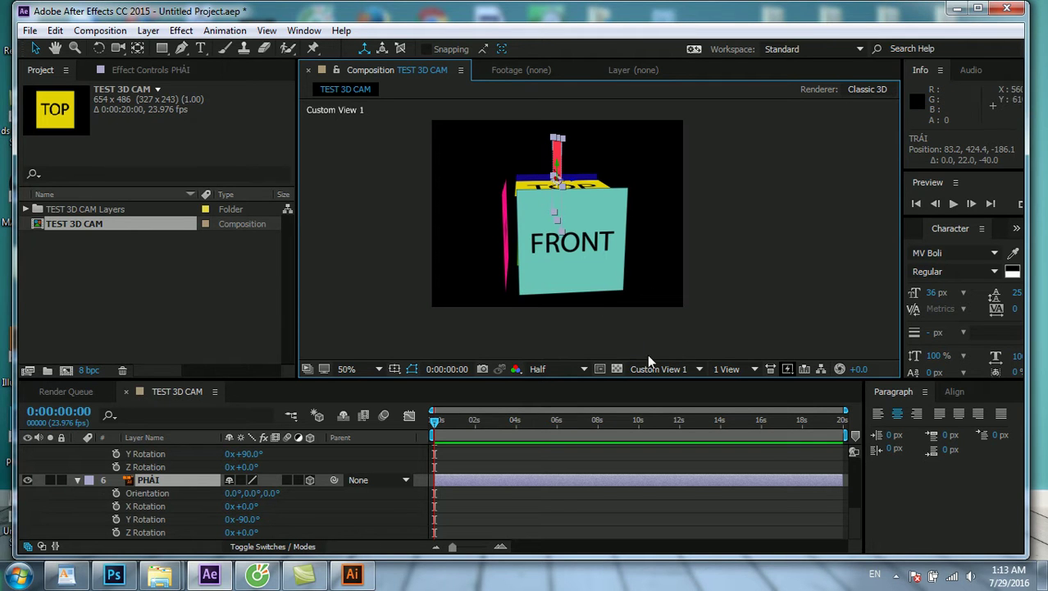
Move the red PHẢI face right and back in Top view, then lower it onto the cube
left_click(665, 367)
left_click(675, 246)
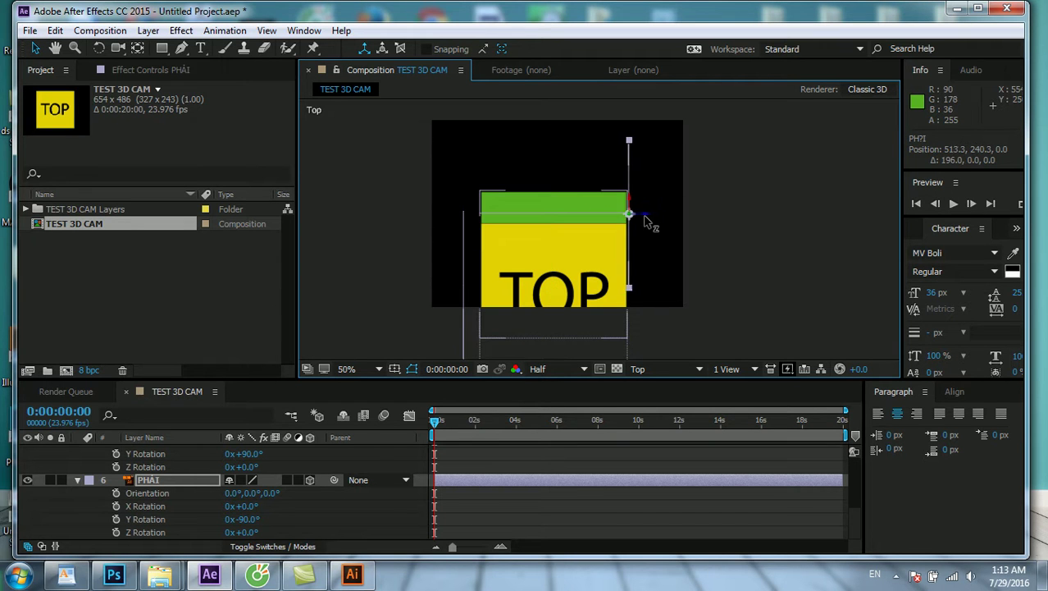
left_click_drag(603, 219, 652, 221)
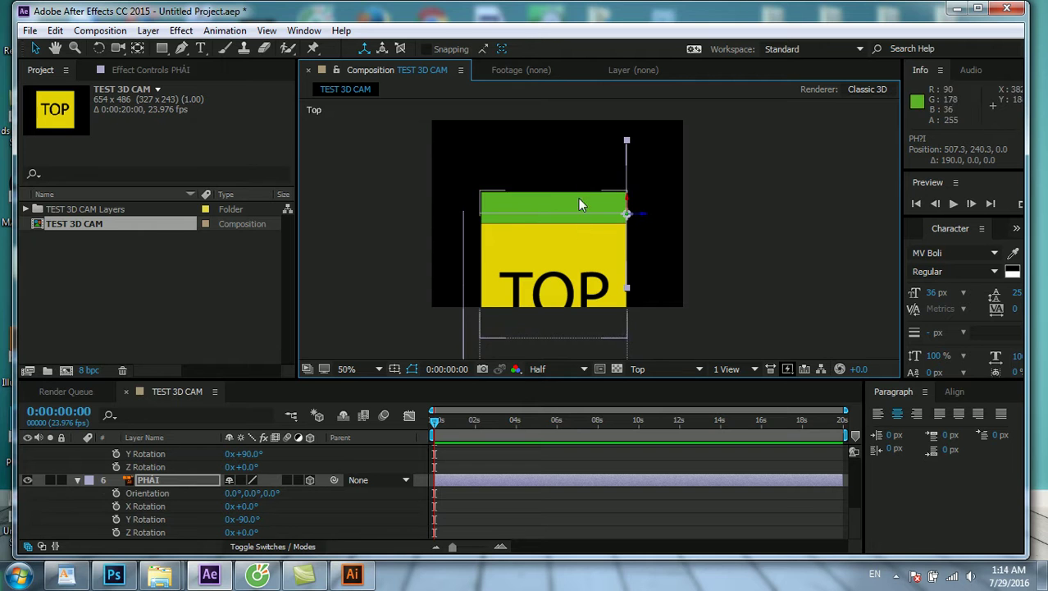
left_click_drag(627, 206, 627, 261)
left_click(666, 369)
left_click(679, 314)
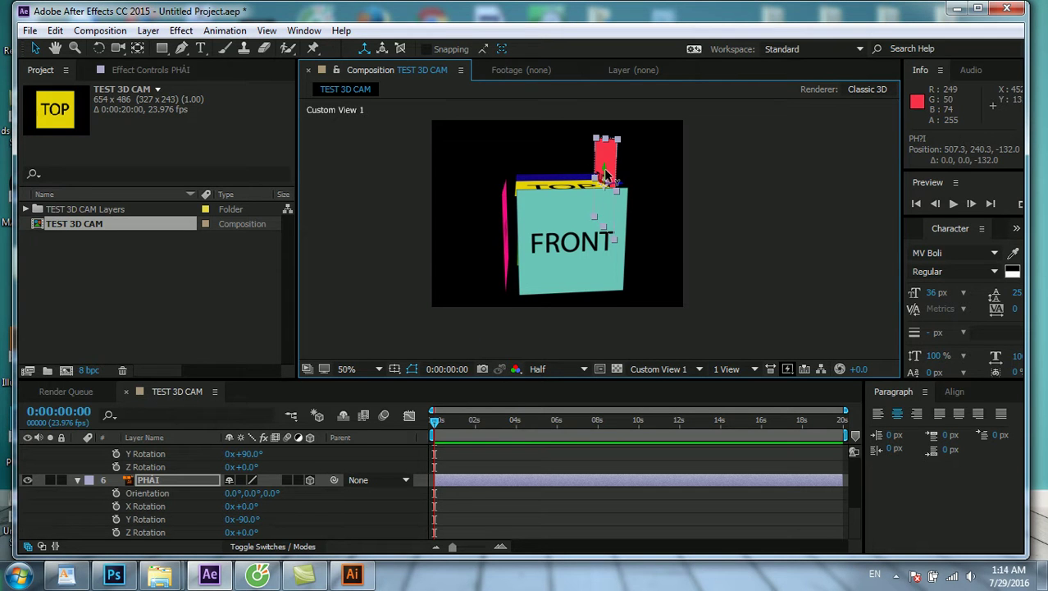
left_click_drag(605, 174, 610, 243)
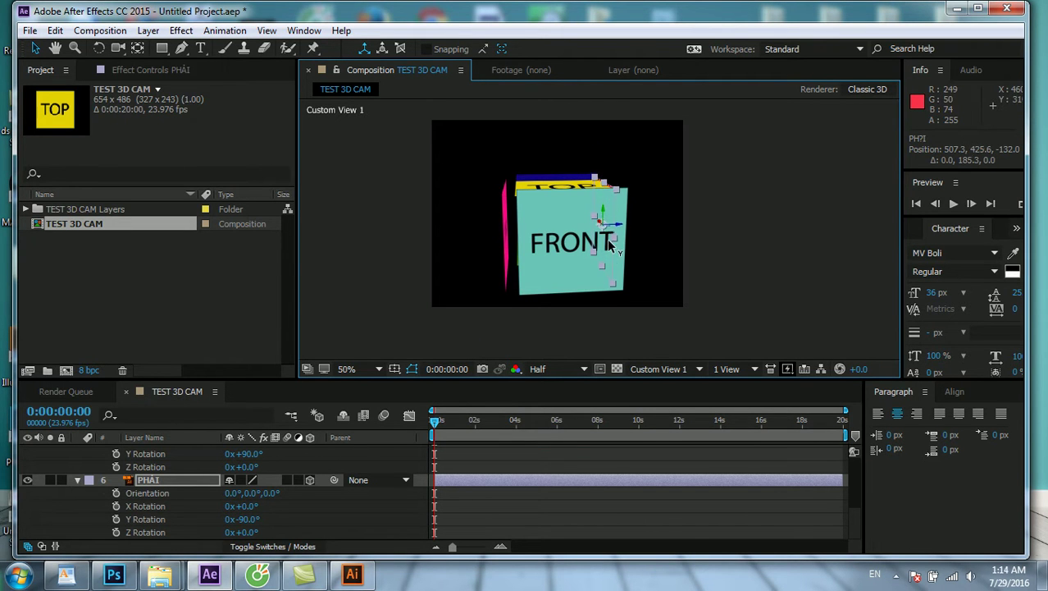
left_click(527, 237)
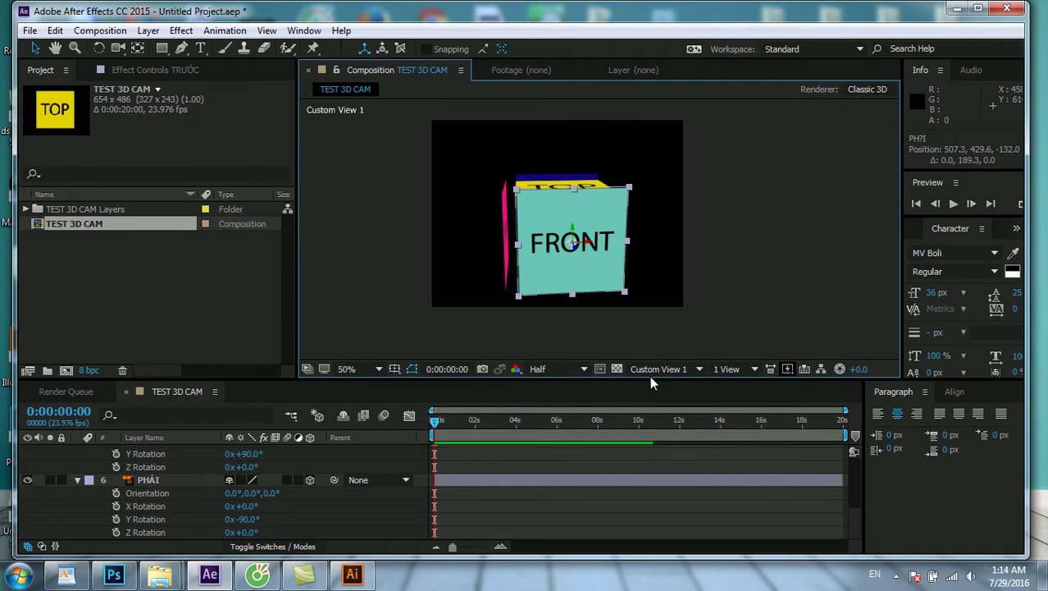
Undo an accidental RIGHT face shift and push the cyan front face along depth onto the cube
key("c")
mouse_move(578, 240)
left_mouse_down()
mouse_move(599, 253)
mouse_move(435, 199)
left_mouse_up()
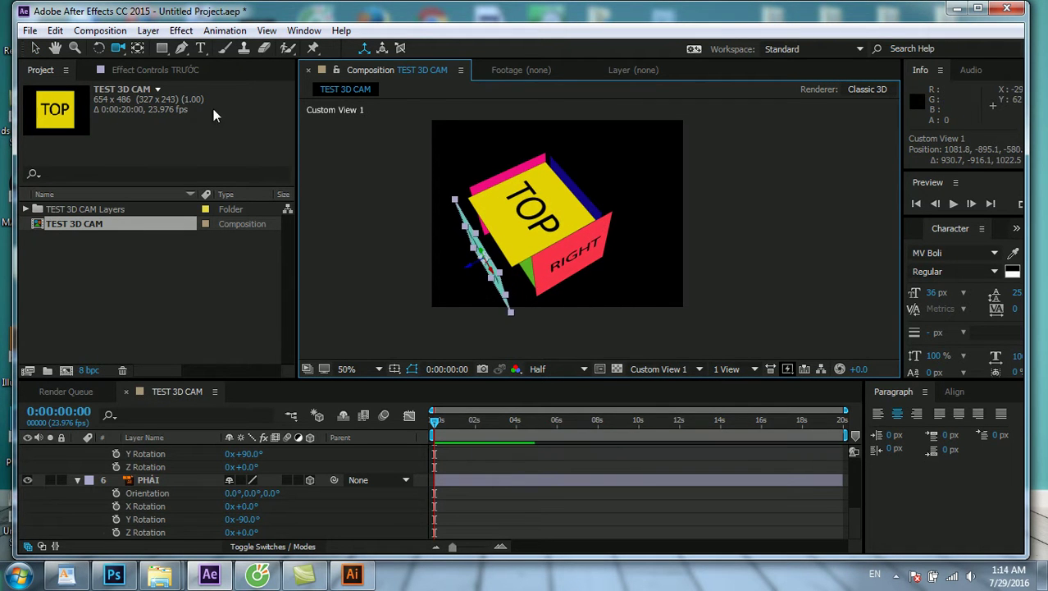
left_click(37, 49)
left_click(578, 256)
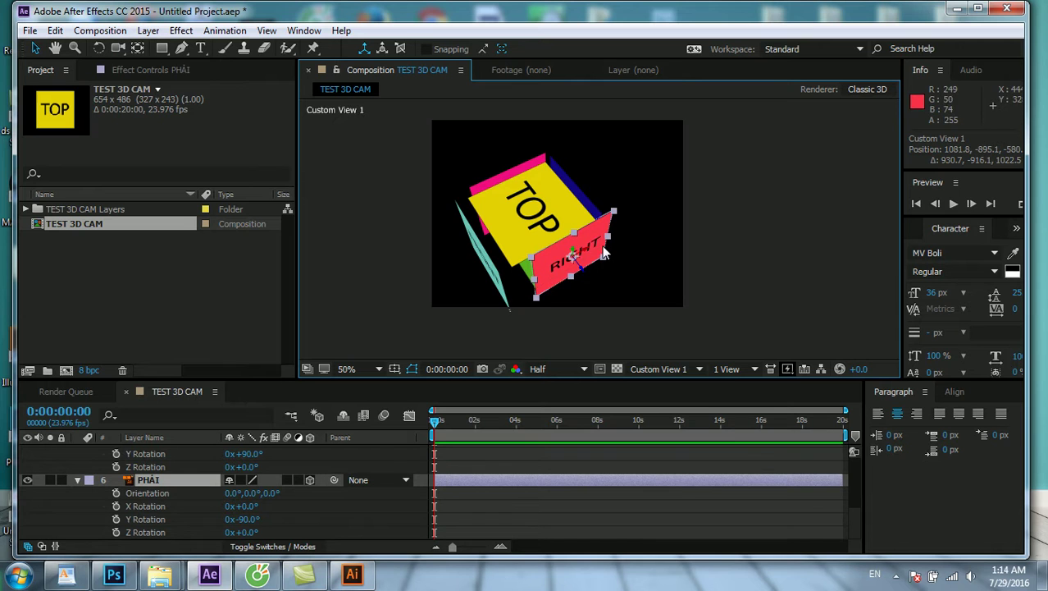
key("ctrl+z")
left_click(464, 248)
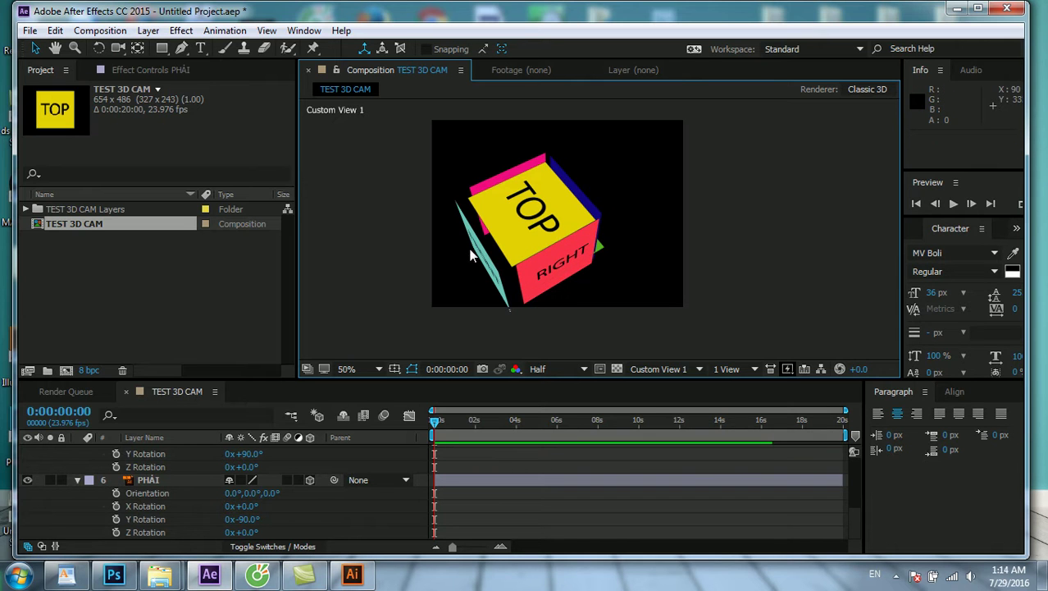
left_click(487, 261)
left_click_drag(488, 262, 495, 261)
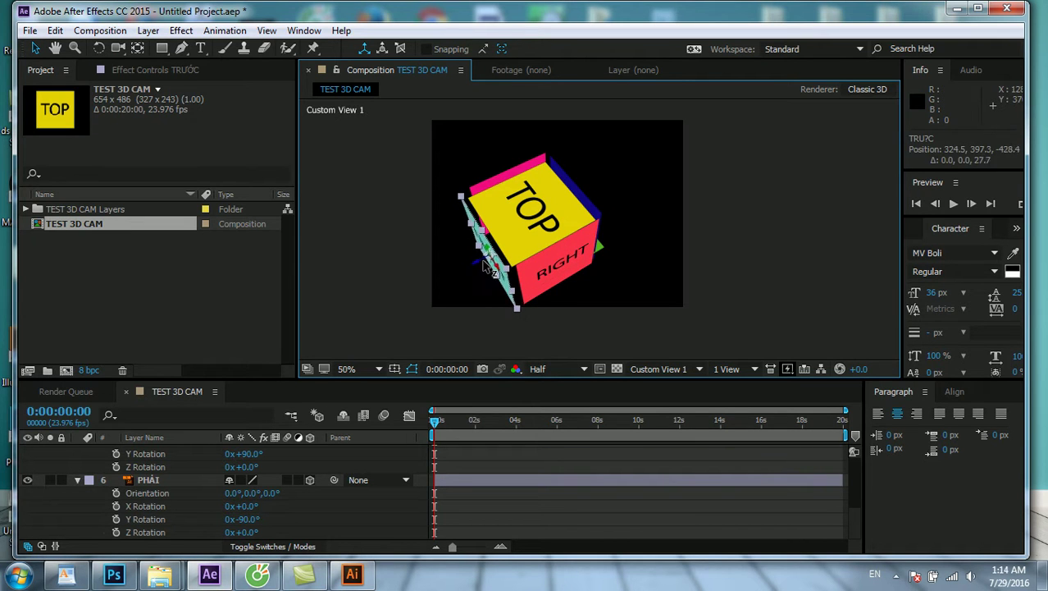
At 100% zoom, move the blue SAU face down and sideways to 321.3, 427.8, 0.0
left_click(584, 200)
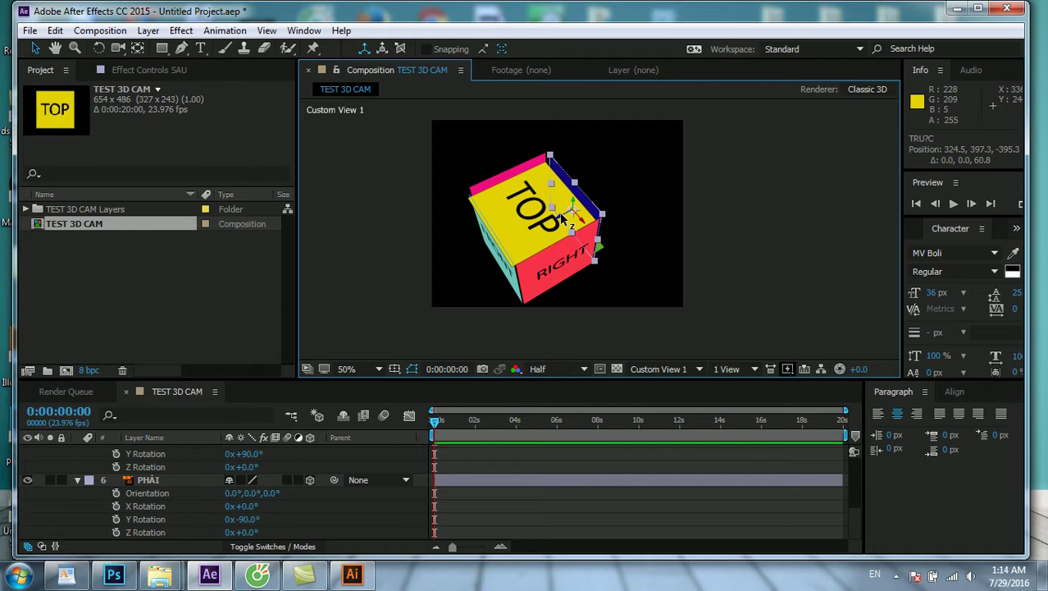
left_click(116, 50)
mouse_move(578, 250)
left_mouse_down()
mouse_move(477, 185)
mouse_move(394, 172)
left_mouse_up()
key("slash")
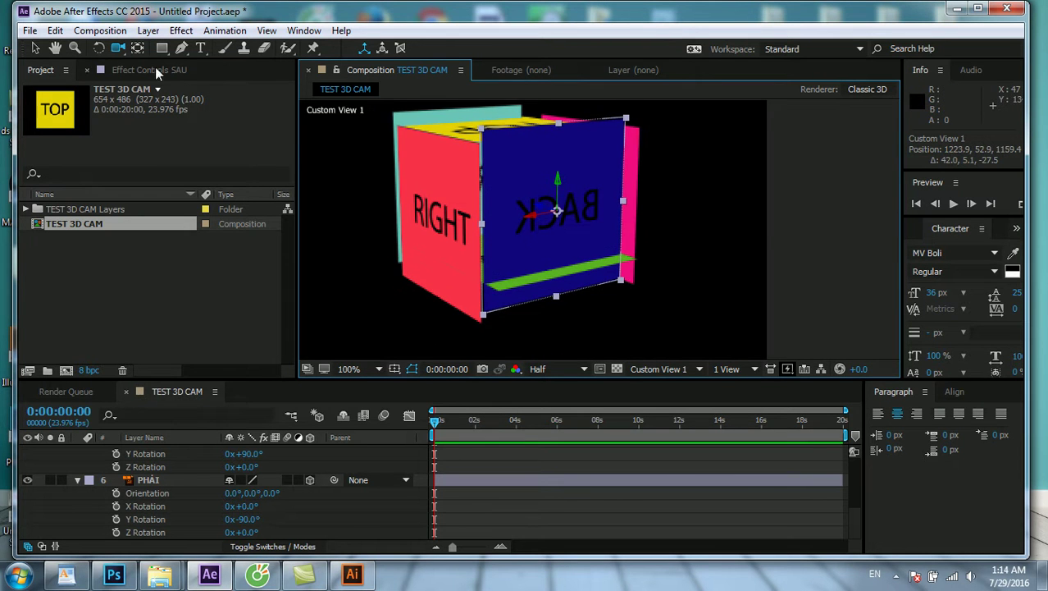
left_click(39, 50)
left_click_drag(557, 184, 557, 197)
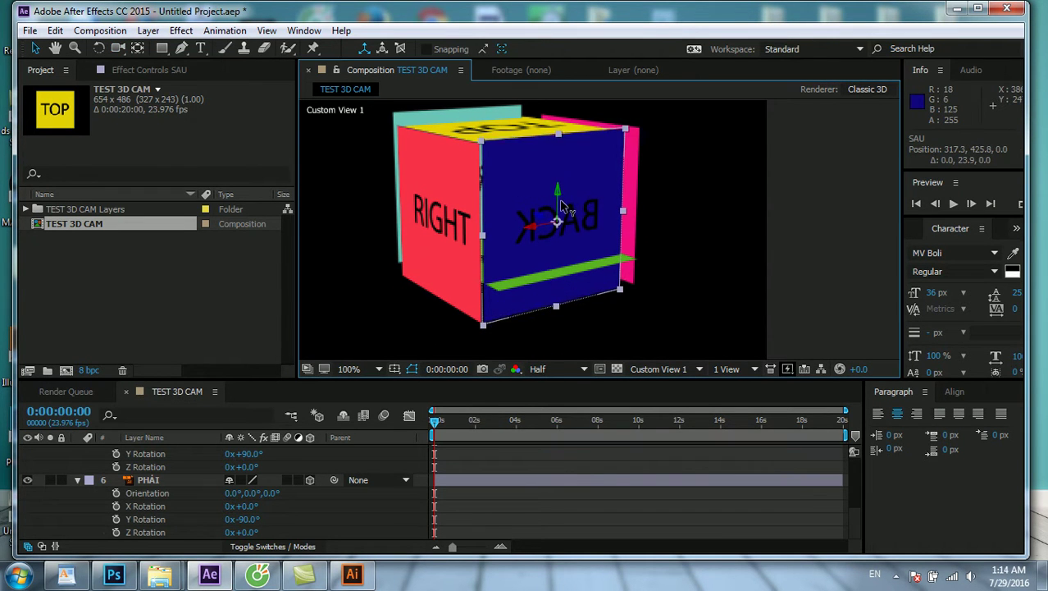
left_click_drag(529, 234, 526, 233)
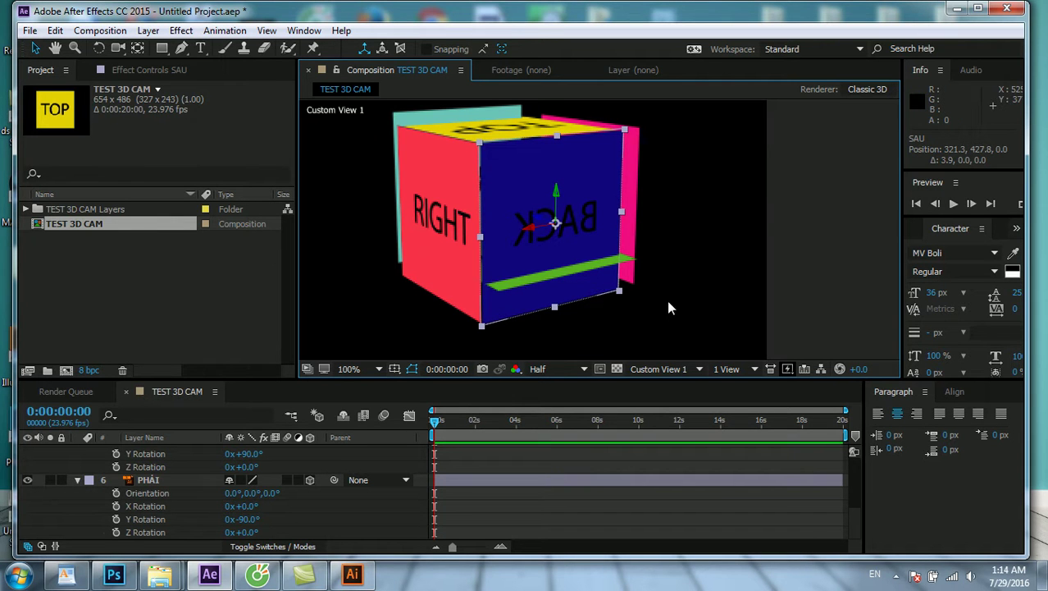
left_click_drag(667, 300, 634, 309)
left_click(118, 48)
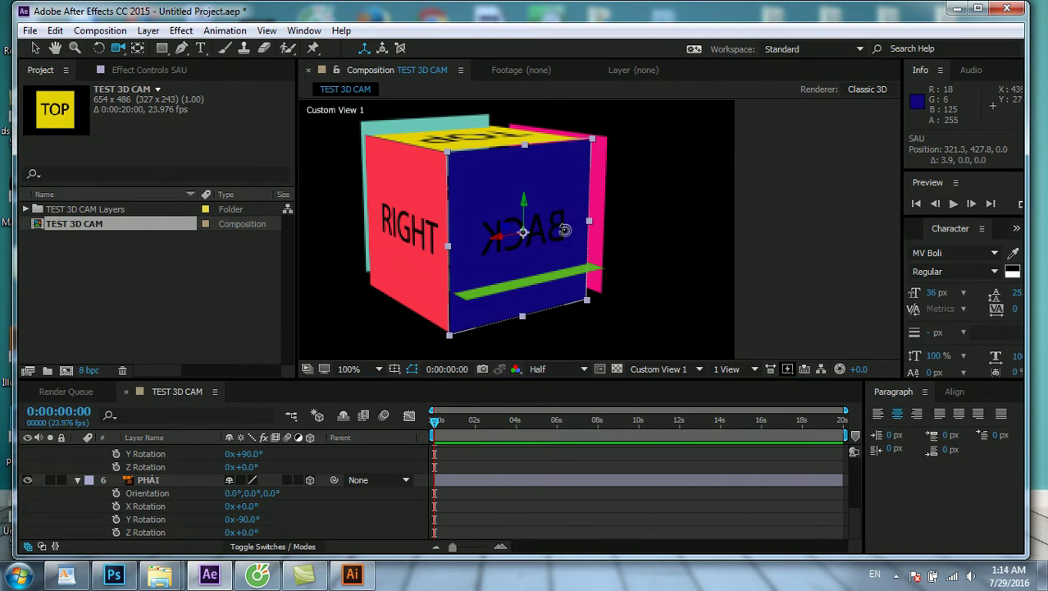
left_click_drag(509, 246, 359, 280)
Move the green DƯỚI face down under the cube and back along depth
left_click(36, 48)
left_click(502, 259)
left_click_drag(505, 285, 516, 351)
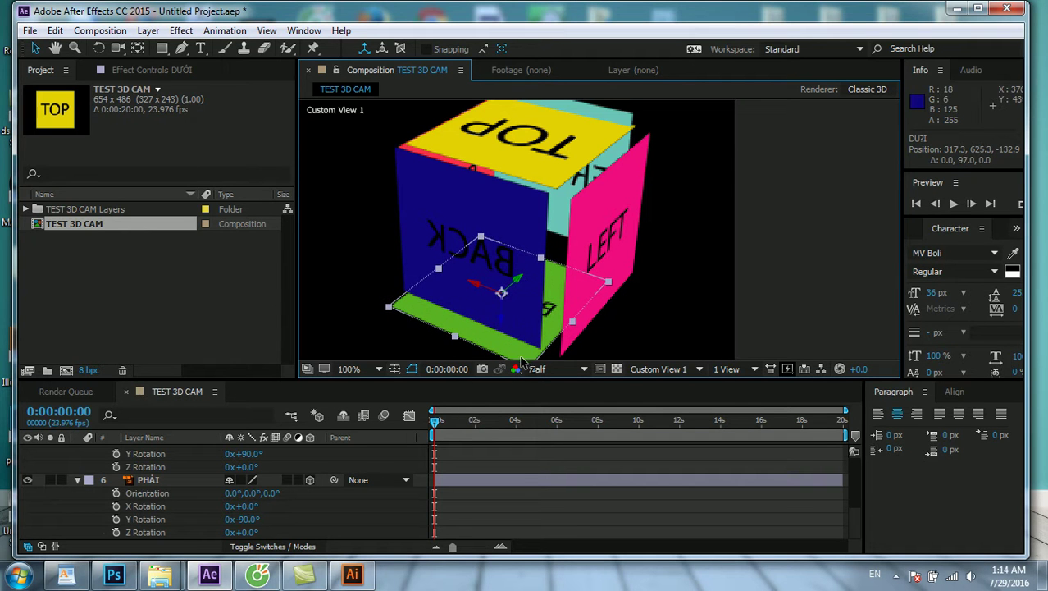
left_click_drag(520, 280, 553, 247)
Fit the pink TRÁI face onto the cube and shift the yellow TRÊN face slightly along depth
left_click(640, 203)
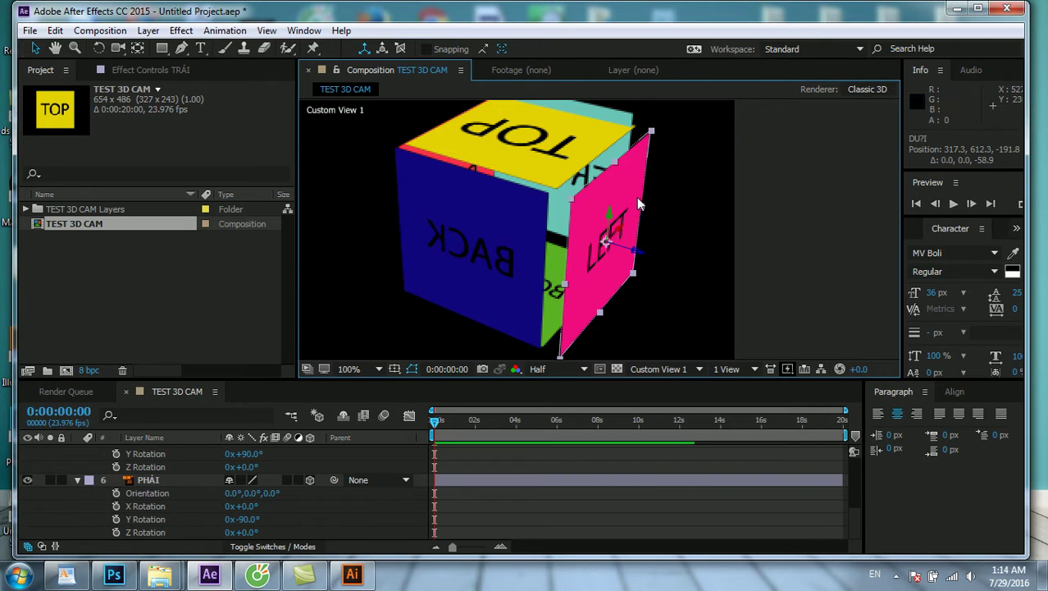
left_click_drag(642, 253, 585, 230)
left_click(530, 151)
left_click_drag(510, 141, 499, 151)
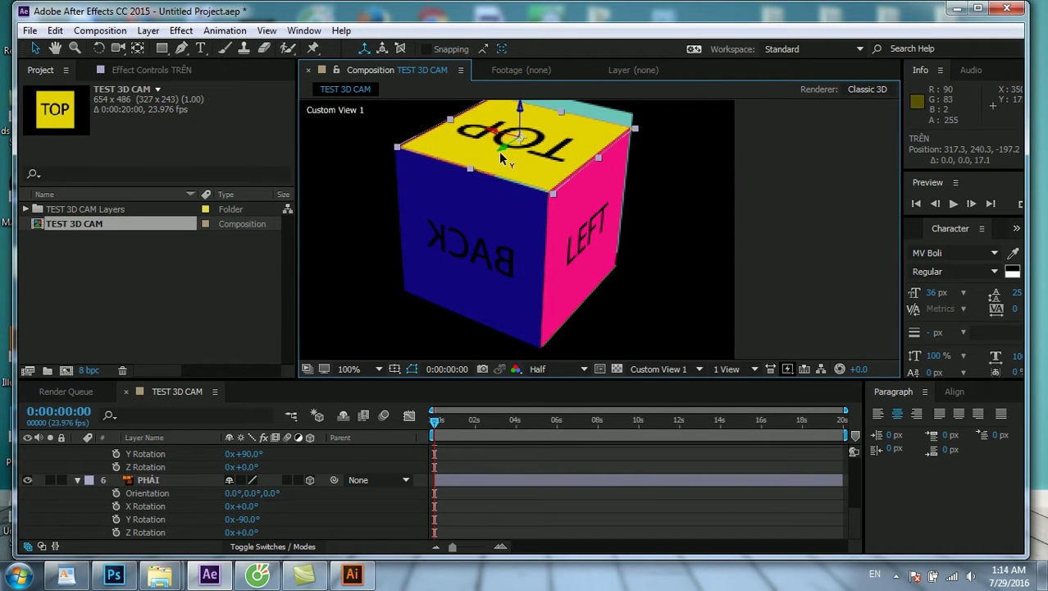
Move the cyan TRƯỚC face to 316.8, 427.0, -381.5 against the TRÊN face, then deselect everything
left_click(117, 47)
left_click_drag(623, 223, 272, 86)
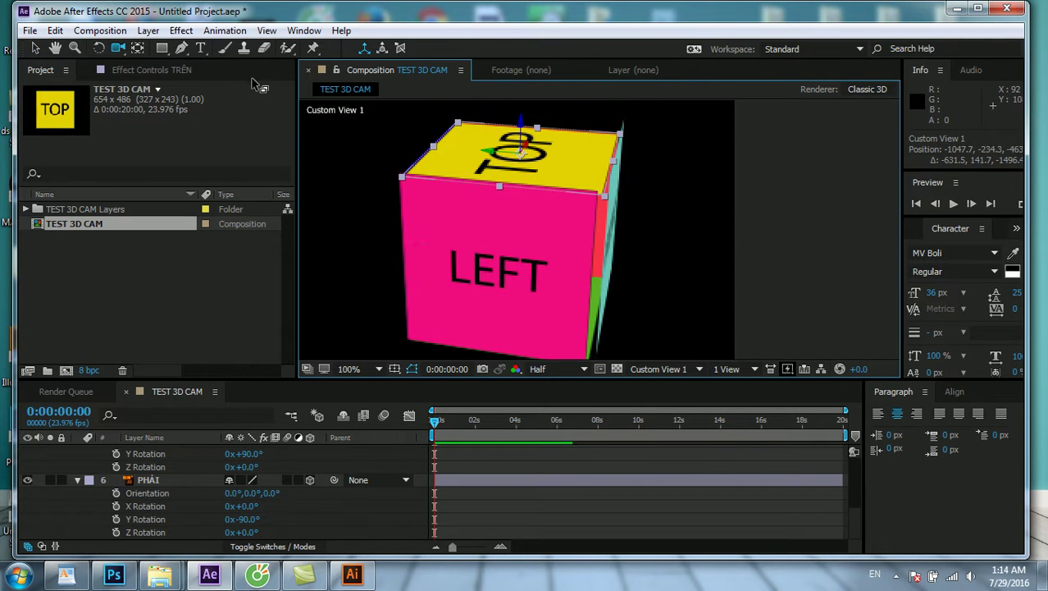
left_click(37, 47)
left_click(623, 196)
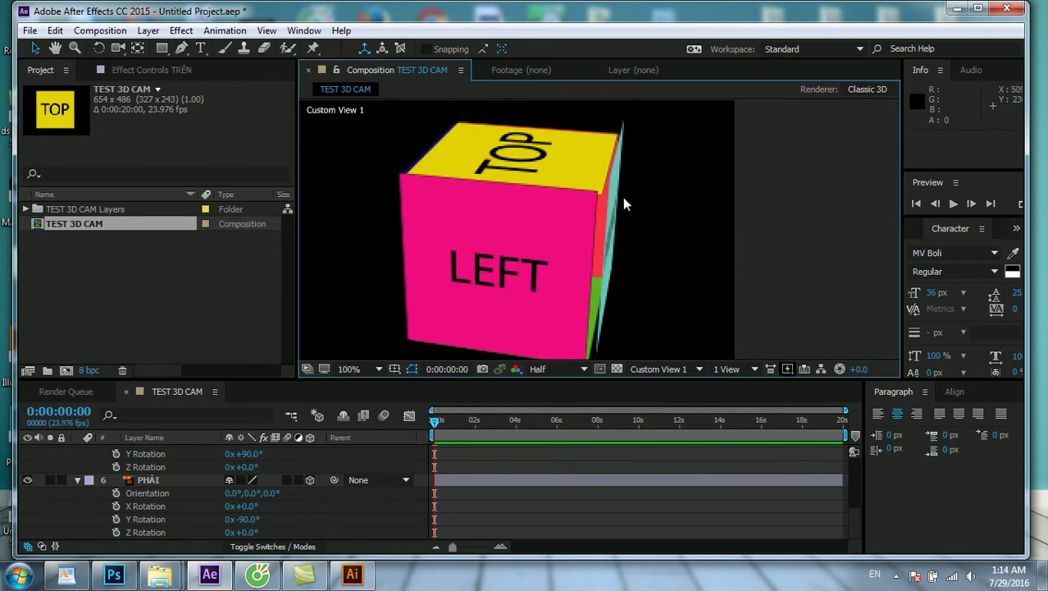
left_click(617, 215)
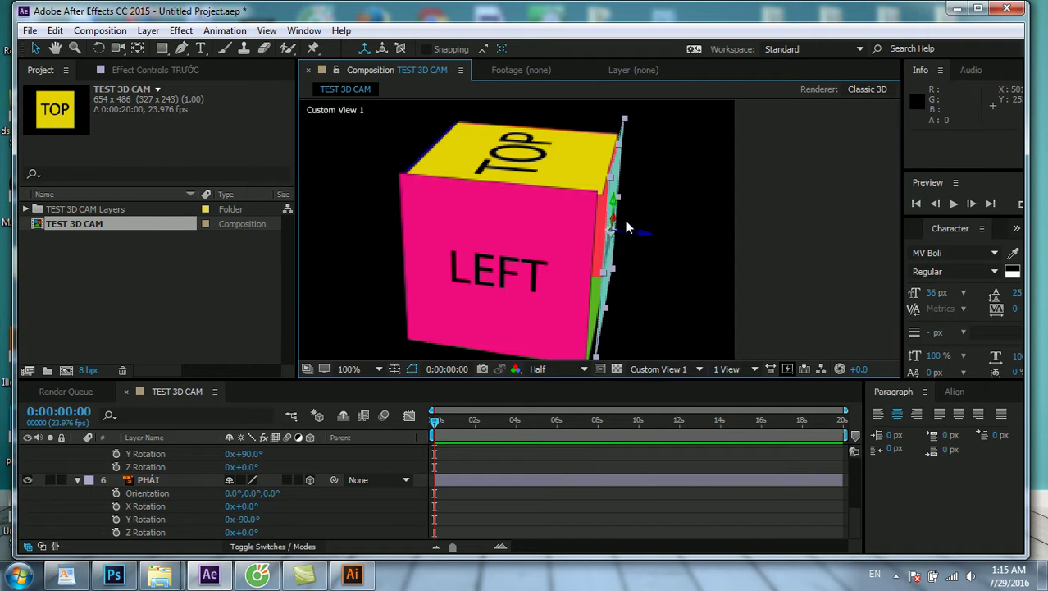
left_click_drag(645, 239, 476, 246)
left_click(118, 48)
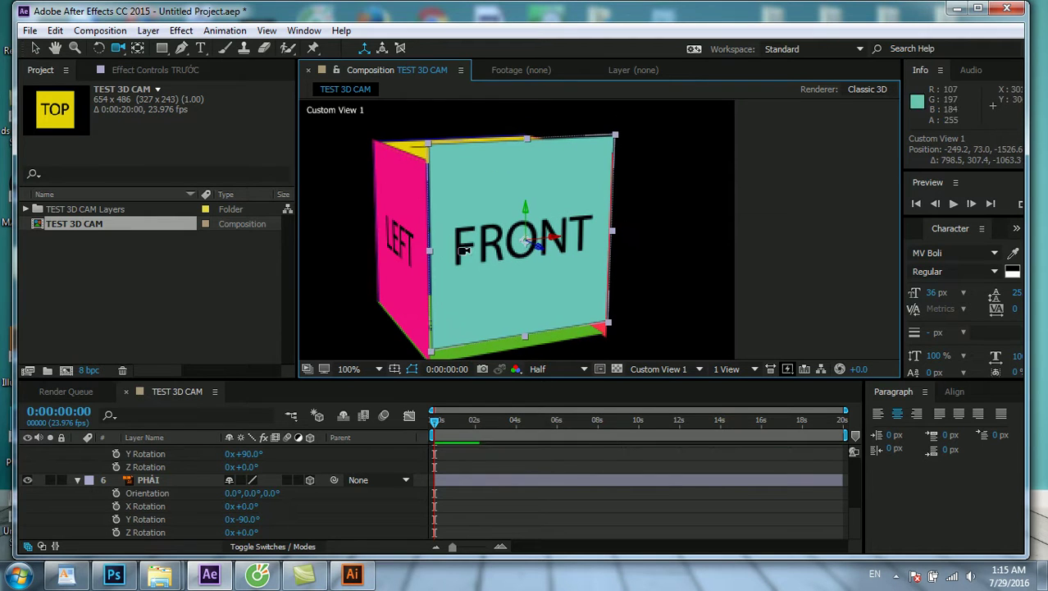
left_click(35, 48)
mouse_move(528, 207)
left_mouse_down()
mouse_move(524, 221)
mouse_move(535, 219)
left_mouse_up()
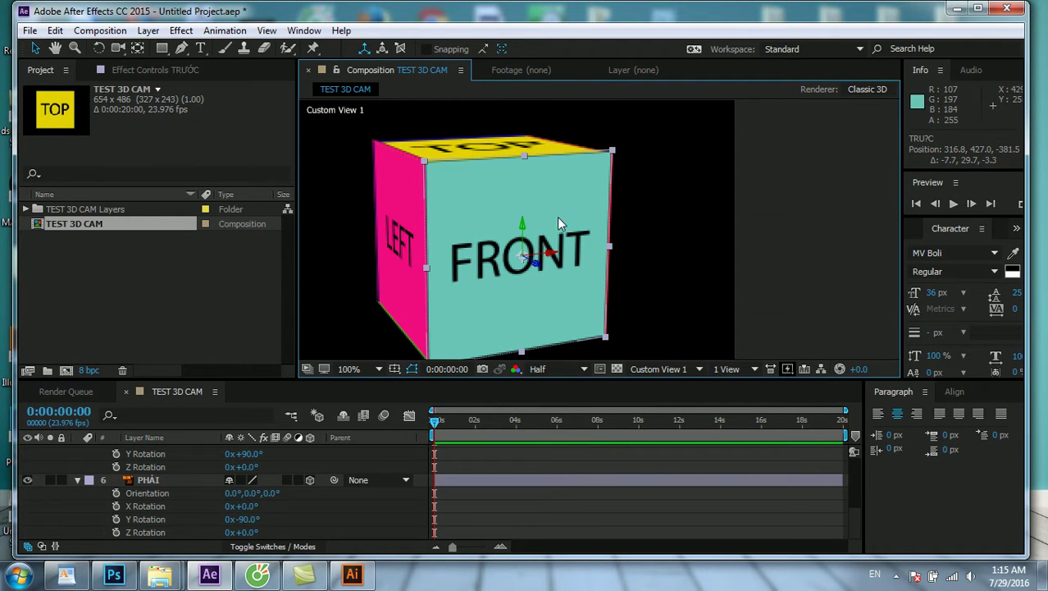
left_click(698, 311)
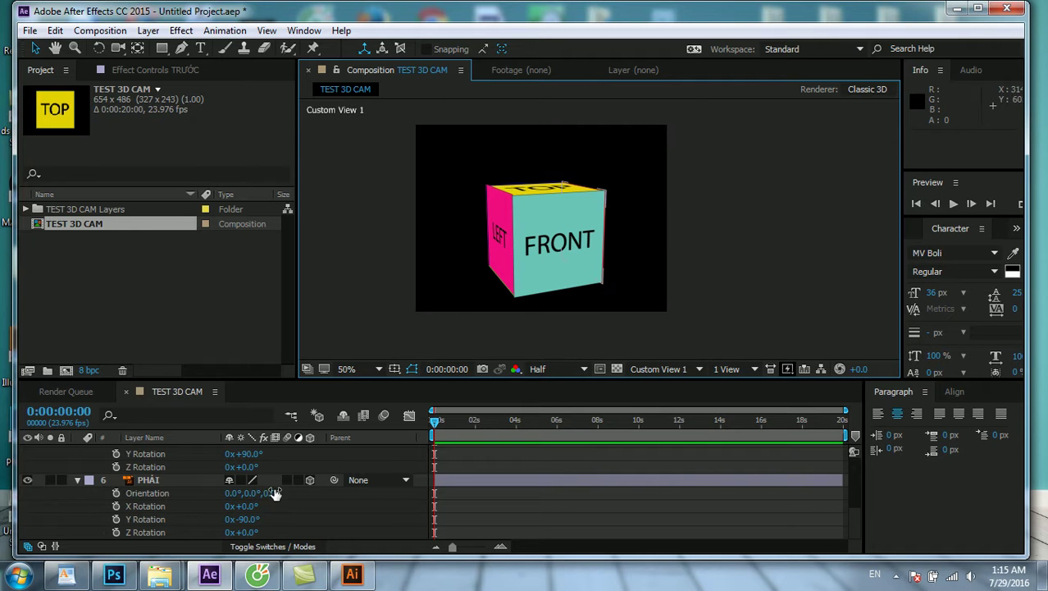
Collapse the TRÊN, DƯỚI, TRÁI and PHẢI layer properties and enlarge the layer list
scroll(152, 484, "up", 5)
scroll(71, 467, "up", 5)
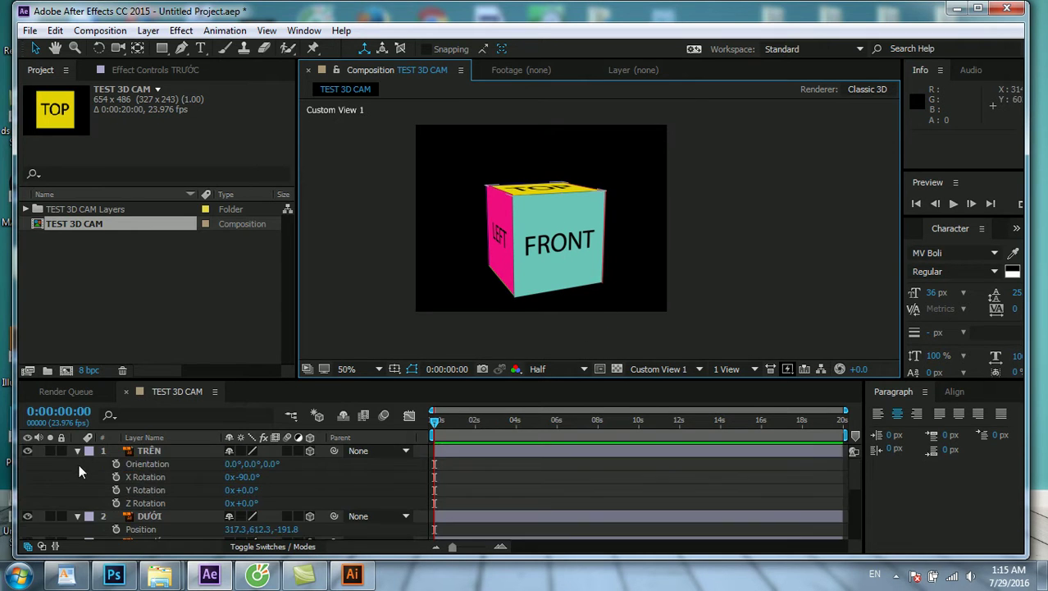
left_click(78, 451)
left_click(78, 463)
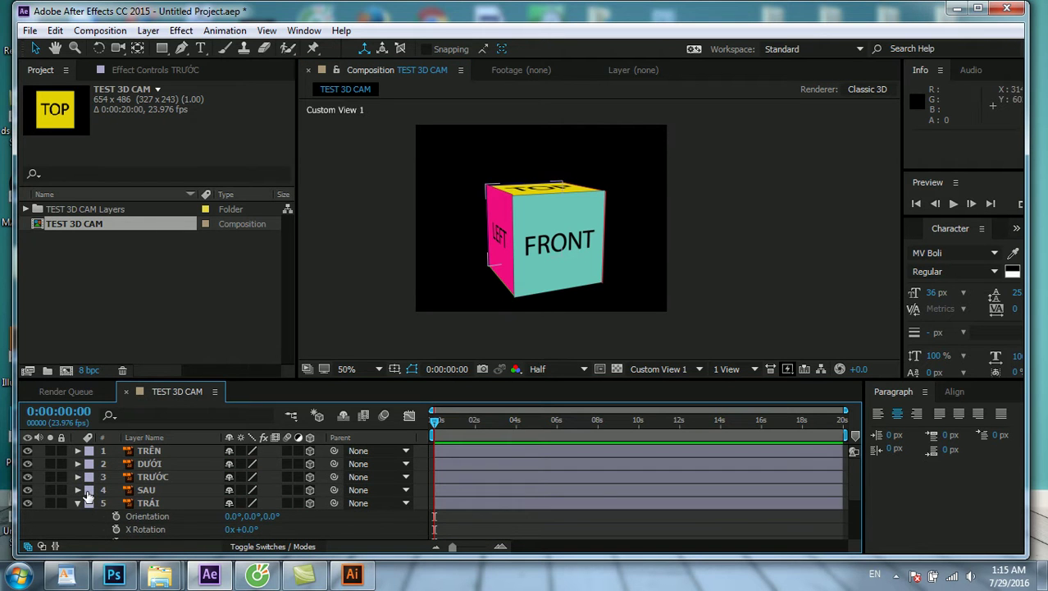
left_click(82, 503)
left_click(80, 516)
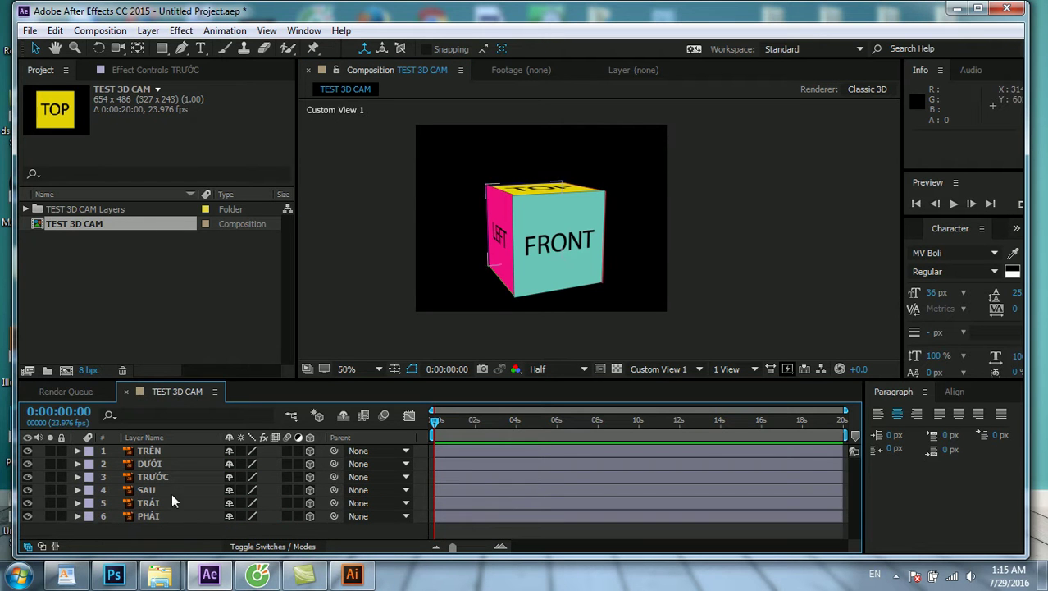
left_click_drag(294, 378, 293, 283)
Add a new camera layer using the 35mm lens preset
right_click(179, 332)
mouse_move(288, 345)
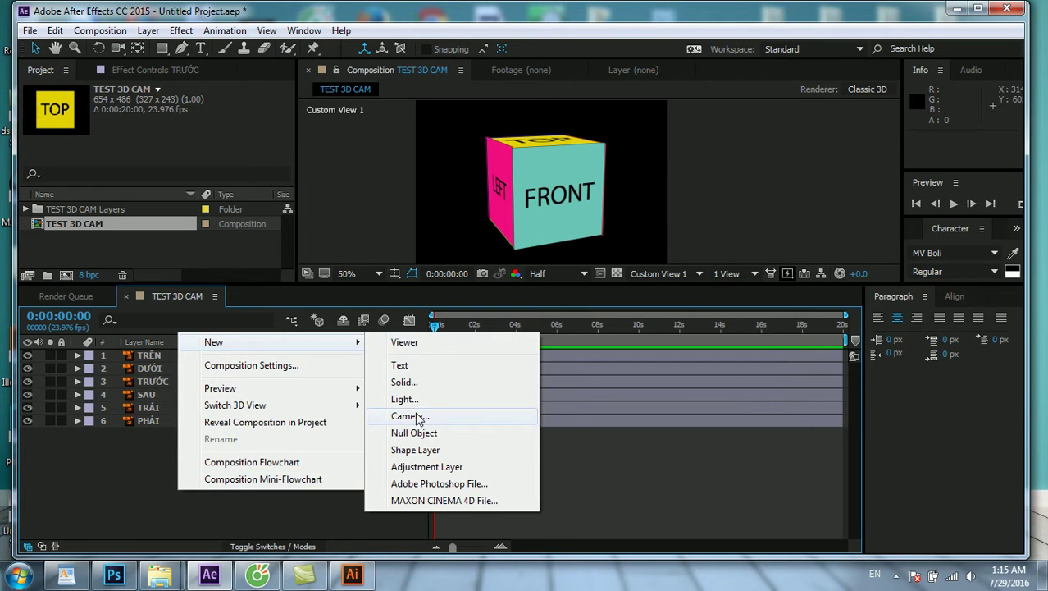
left_click(410, 416)
left_click(647, 171)
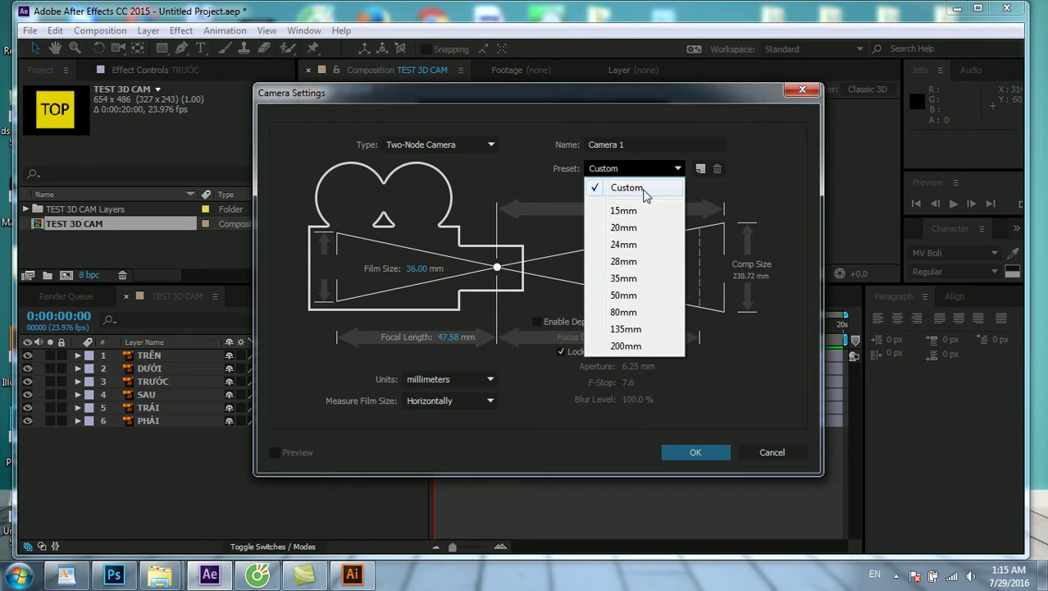
left_click(623, 278)
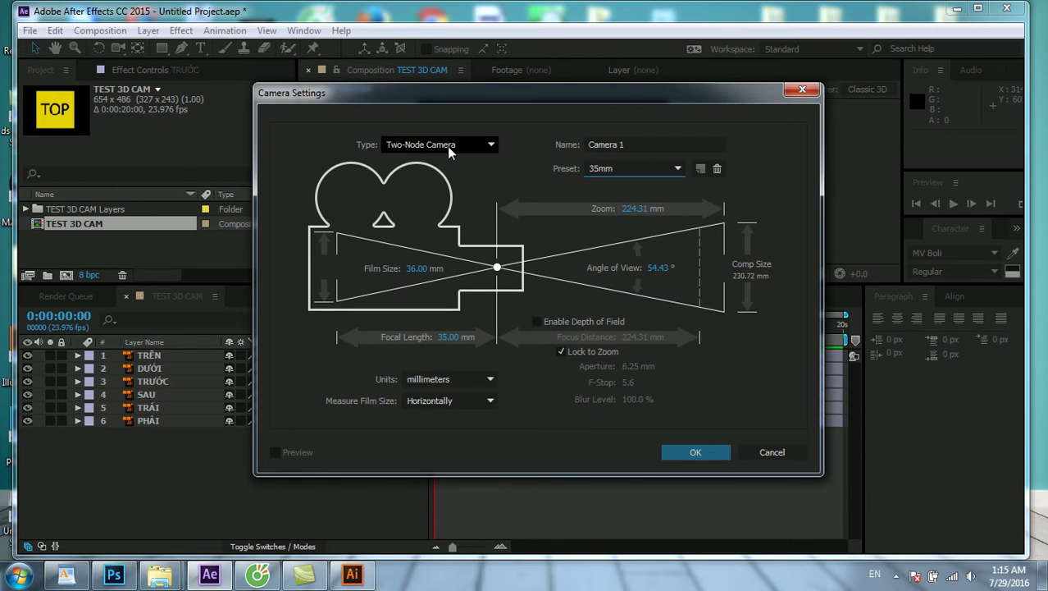
left_click(697, 452)
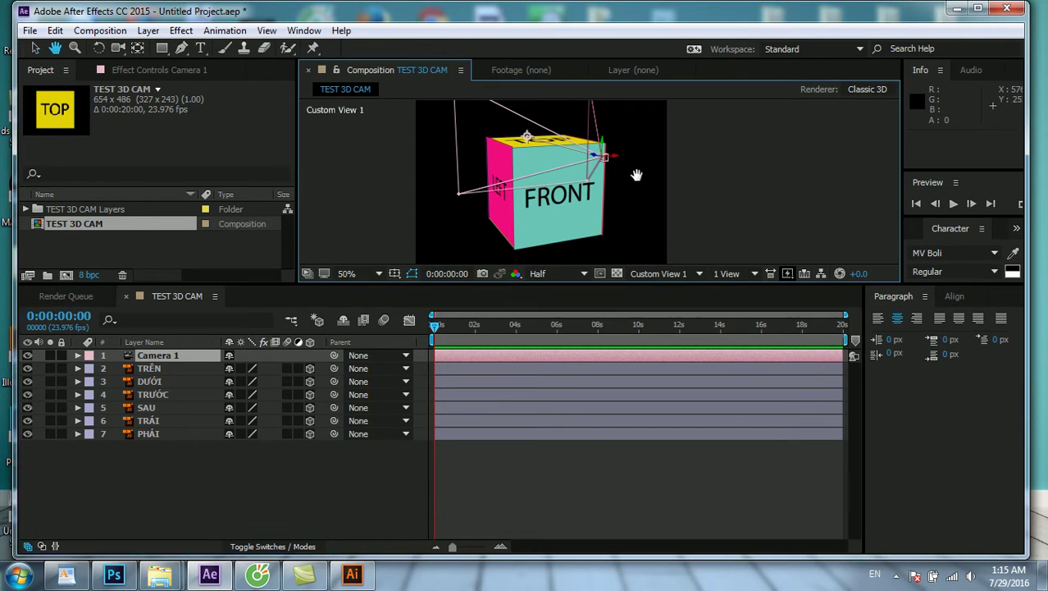
Orbit the view until the FRONT face faces forward, with TOP and LEFT visible
left_click_drag(604, 168, 615, 192)
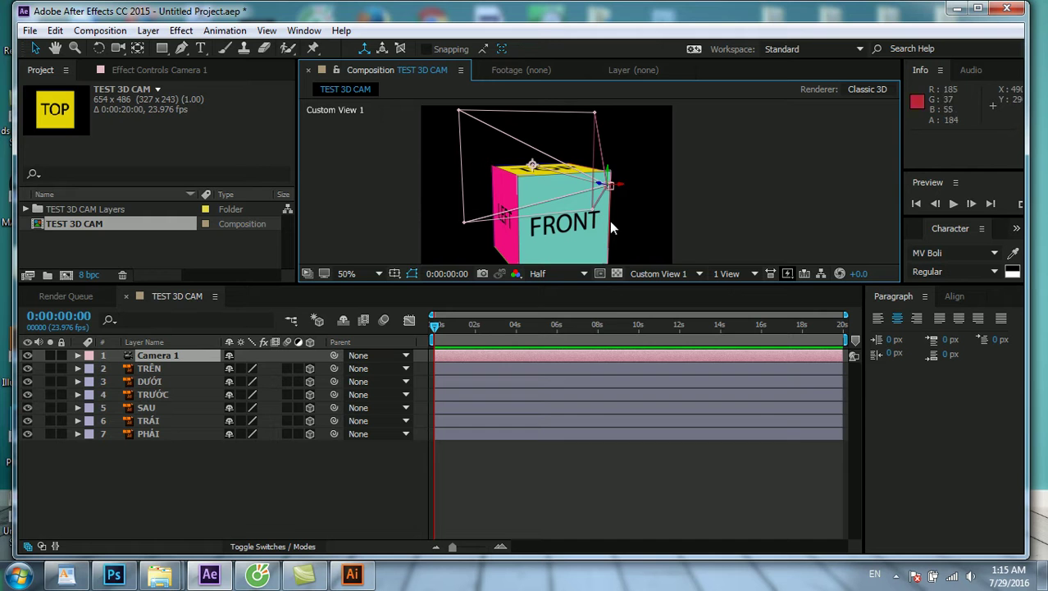
left_click(667, 274)
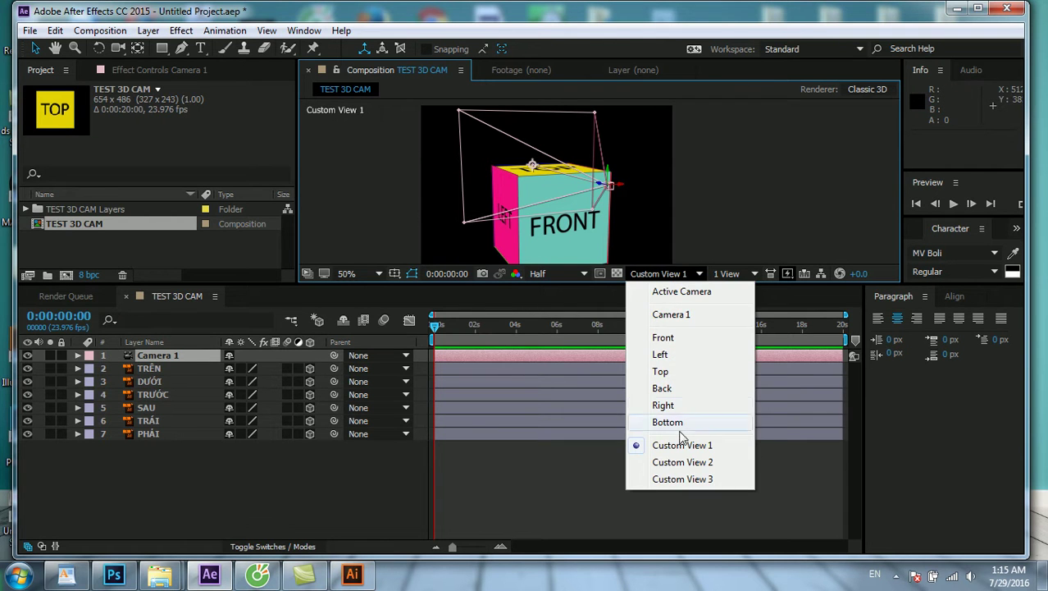
left_click(129, 46)
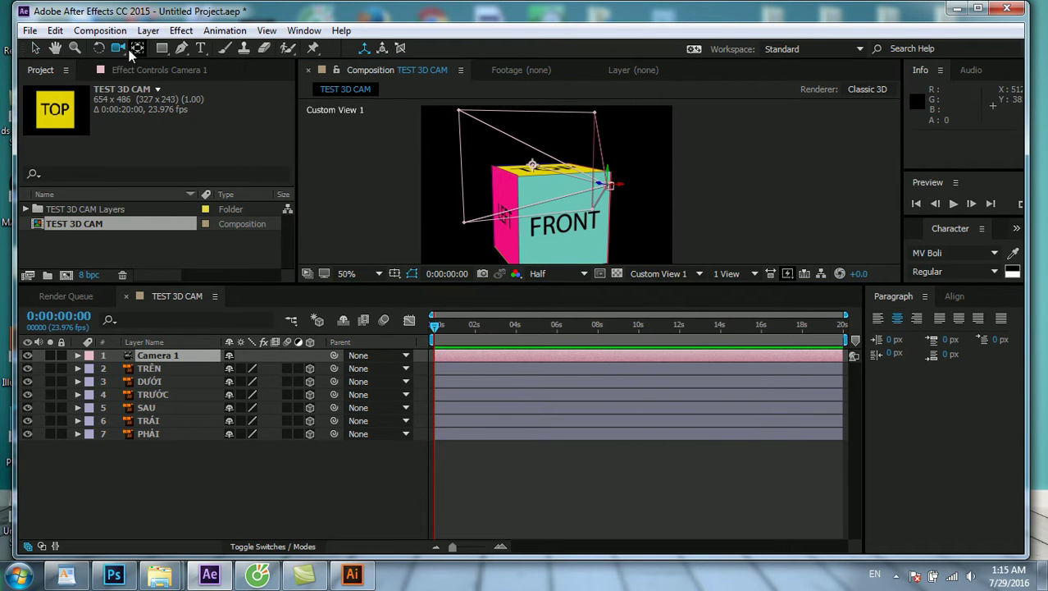
mouse_move(589, 207)
left_mouse_down()
mouse_move(648, 274)
mouse_move(564, 240)
mouse_move(583, 199)
mouse_move(450, 216)
mouse_move(605, 214)
left_mouse_up()
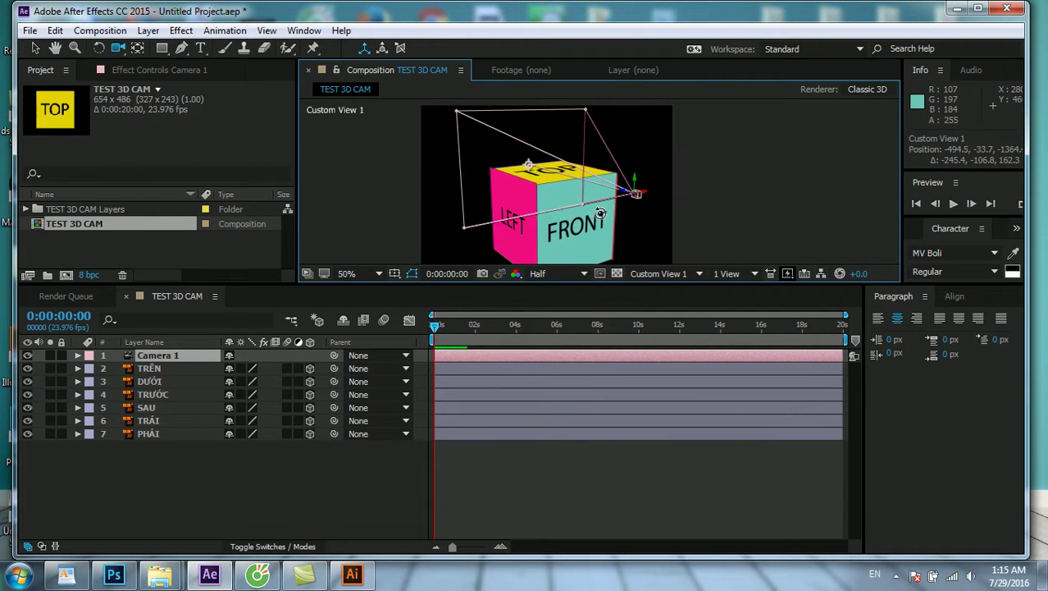
left_click_drag(605, 213, 578, 210)
Set the composition magnification to 50% and give the viewer more height
key("comma")
left_click(36, 50)
key("period")
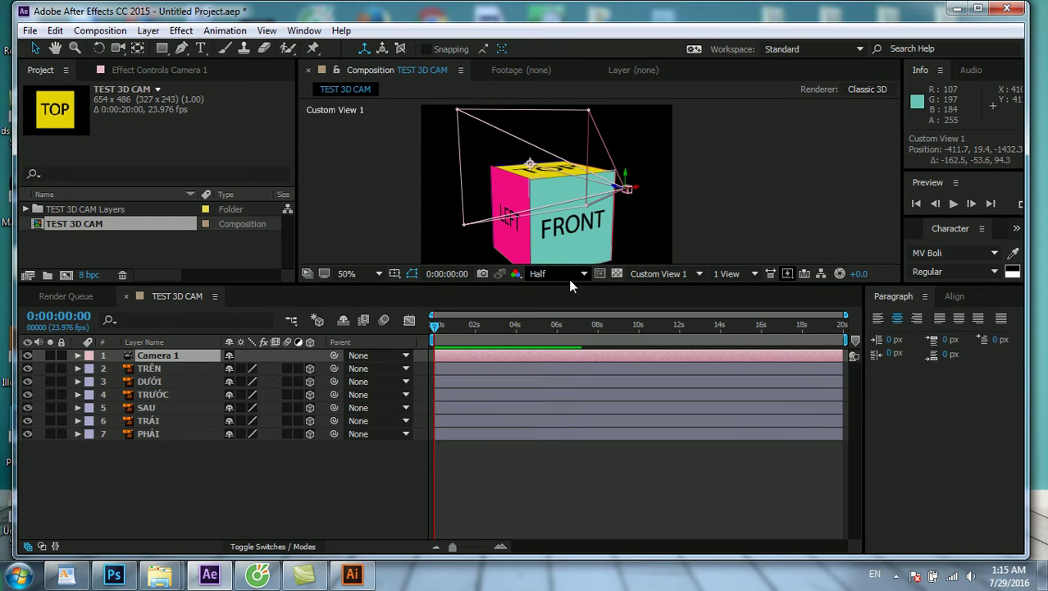
left_click_drag(571, 285, 669, 352)
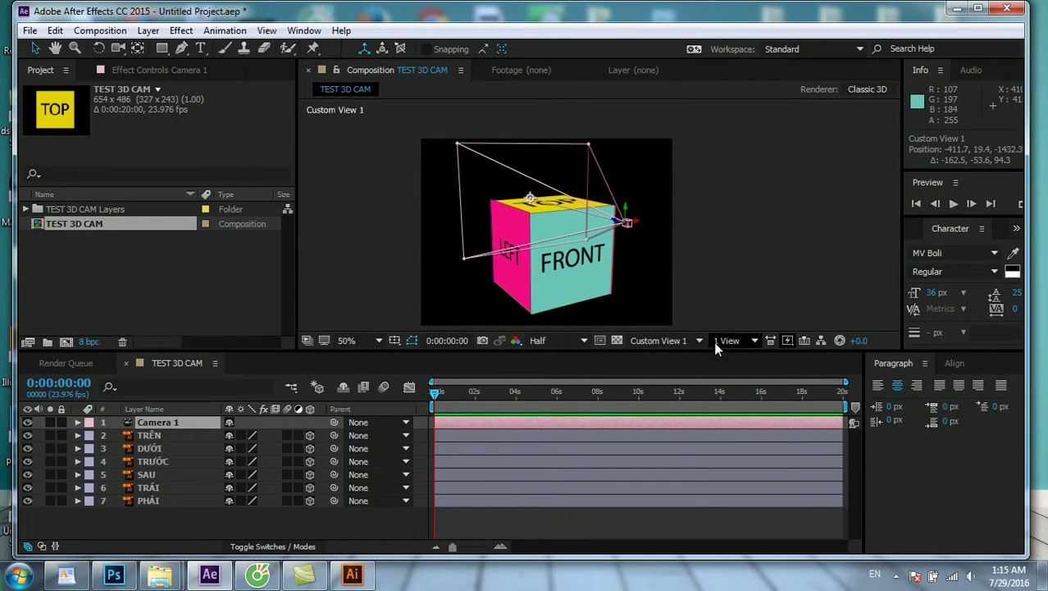
Split the viewer into 2 Views – Horizontal and orbit Custom View 1 to show TOP and FRONT
left_click(726, 341)
left_click(762, 377)
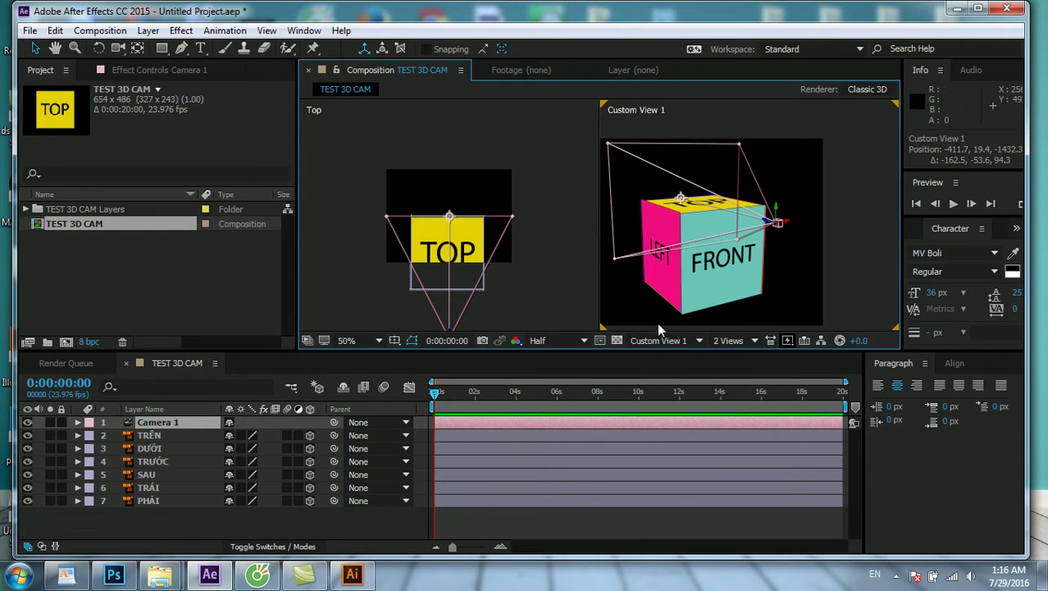
left_click(580, 281)
left_click(660, 254)
left_click(776, 260)
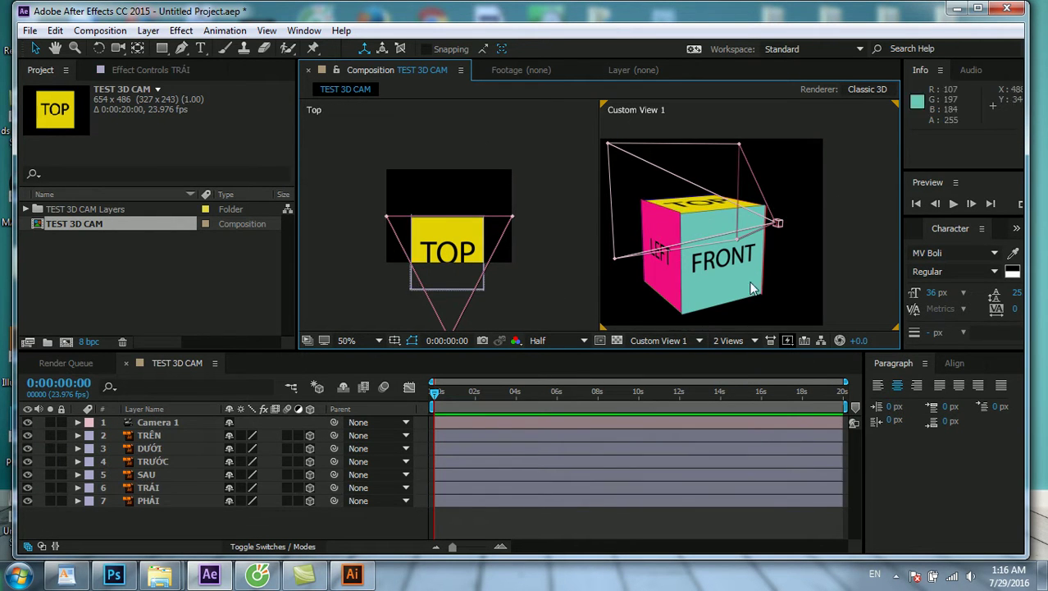
left_click(687, 338)
left_click(680, 509)
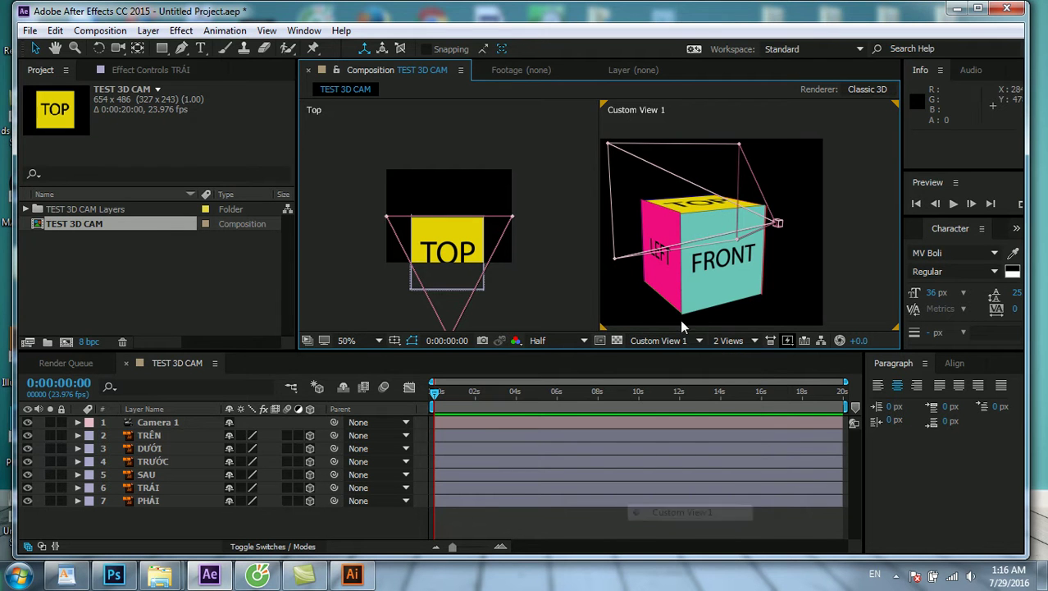
left_click(118, 48)
mouse_move(777, 253)
left_mouse_down()
mouse_move(670, 312)
mouse_move(574, 297)
left_mouse_up()
left_click(544, 291)
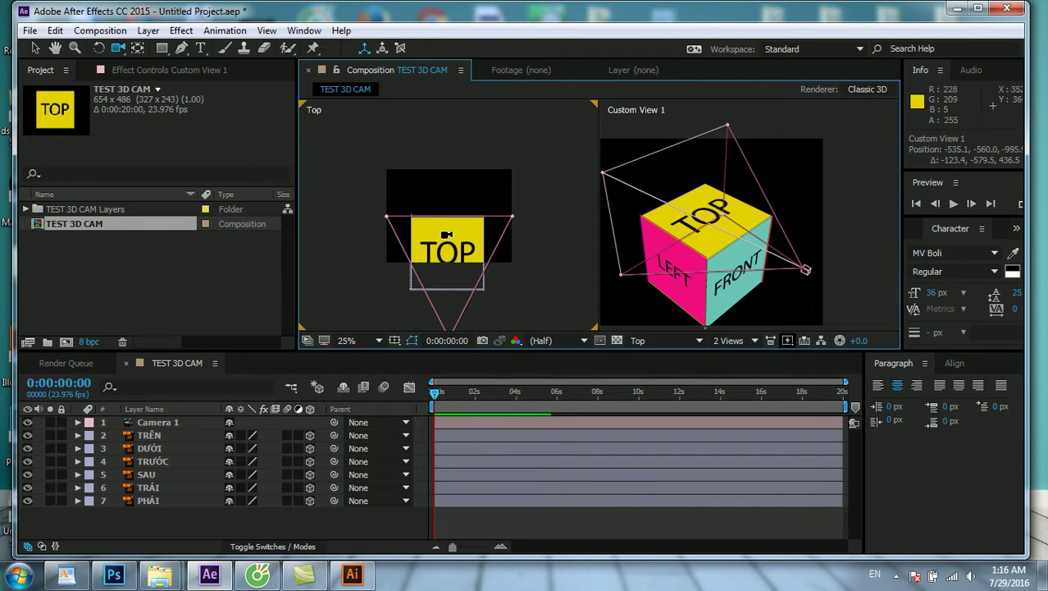
Cycle the left view through Top, Left, Back and Bottom, ending on Active Camera
left_click(663, 343)
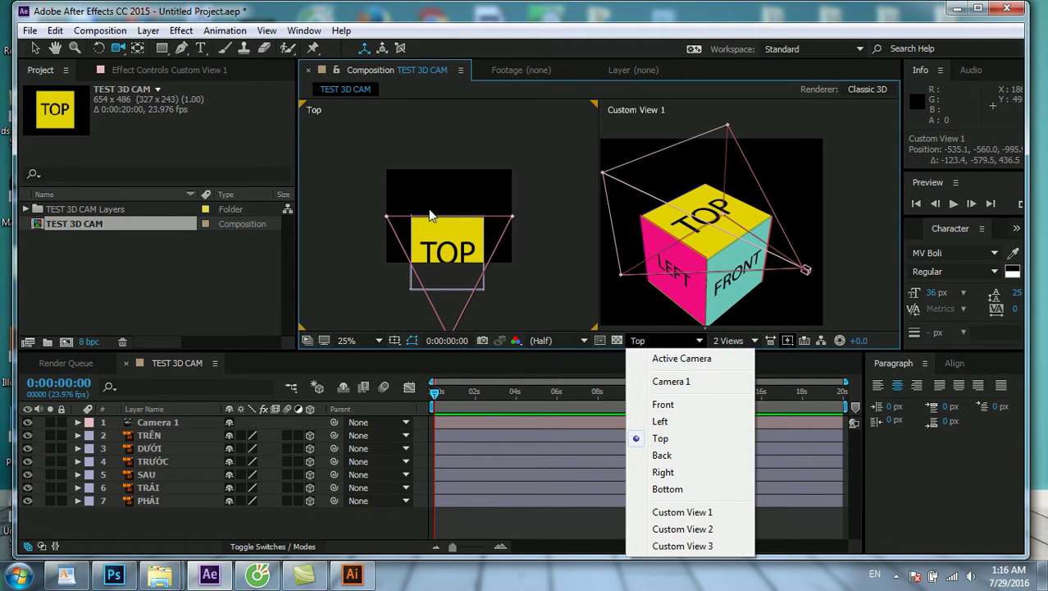
left_click(321, 117)
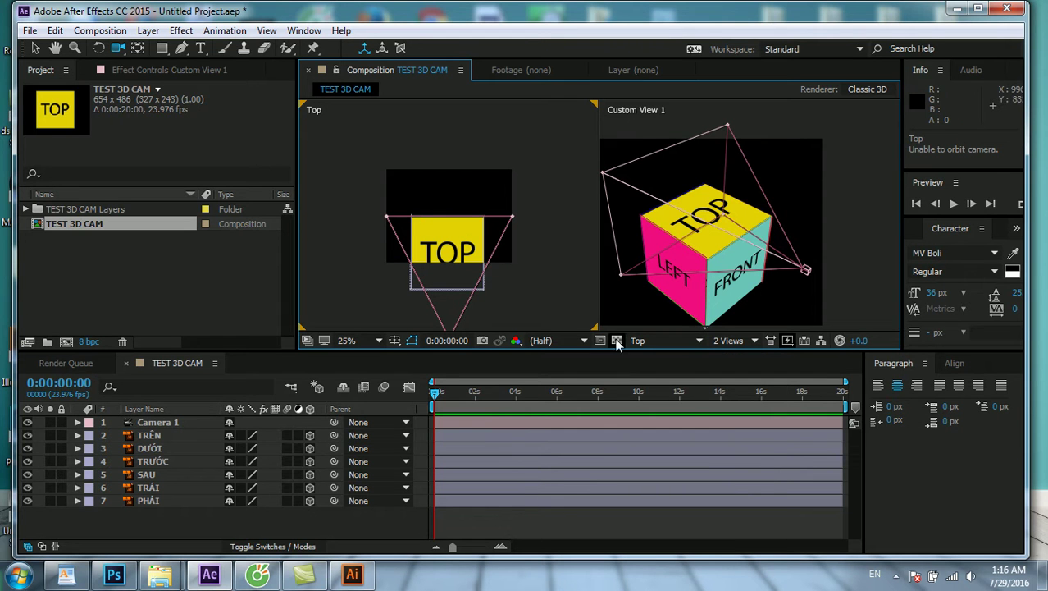
left_click(639, 341)
left_click(661, 421)
left_click(659, 341)
left_click(663, 454)
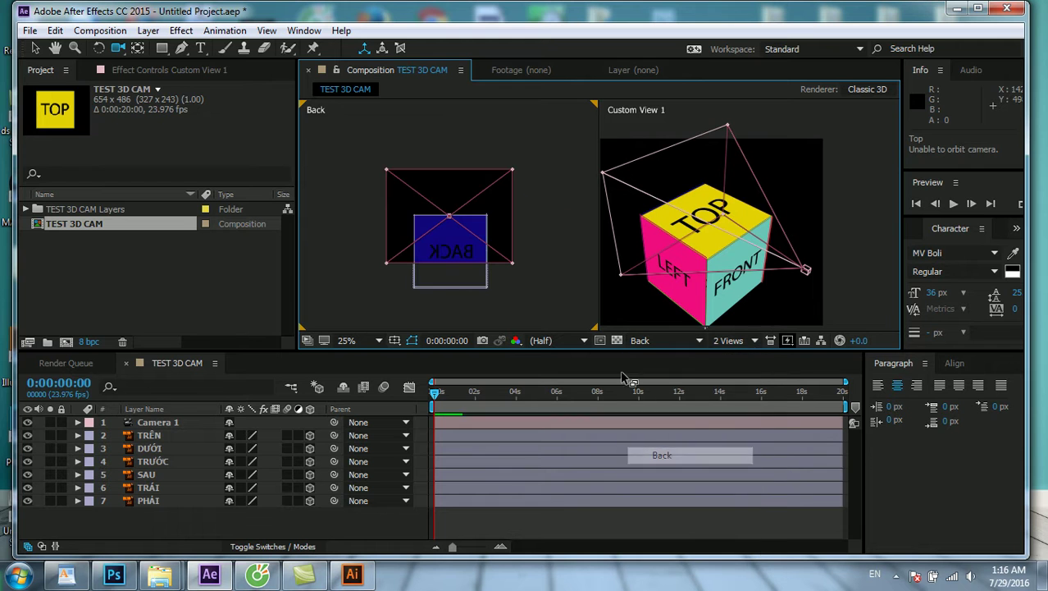
left_click(666, 340)
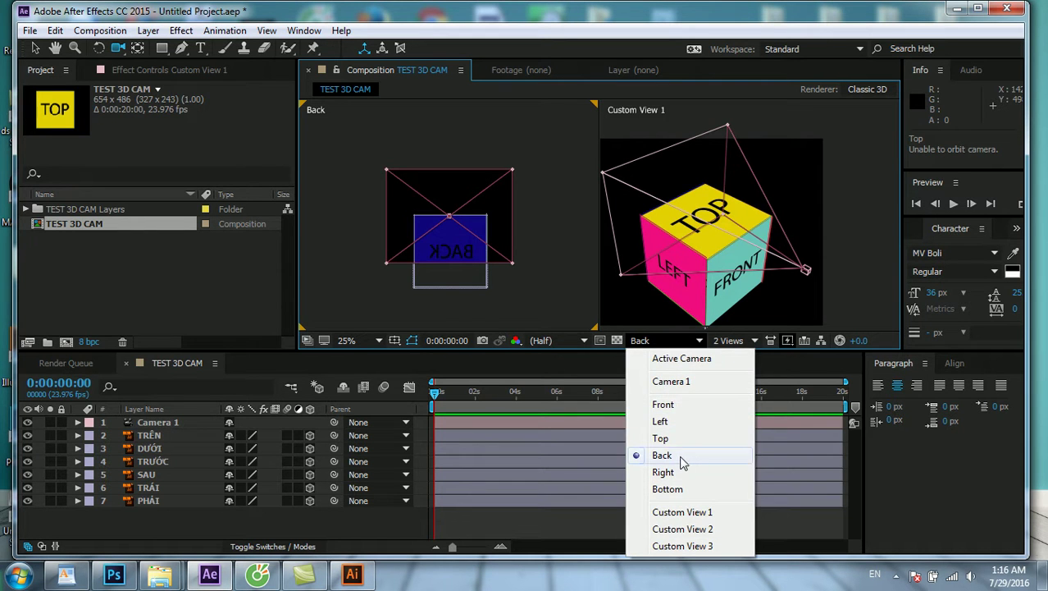
left_click(671, 488)
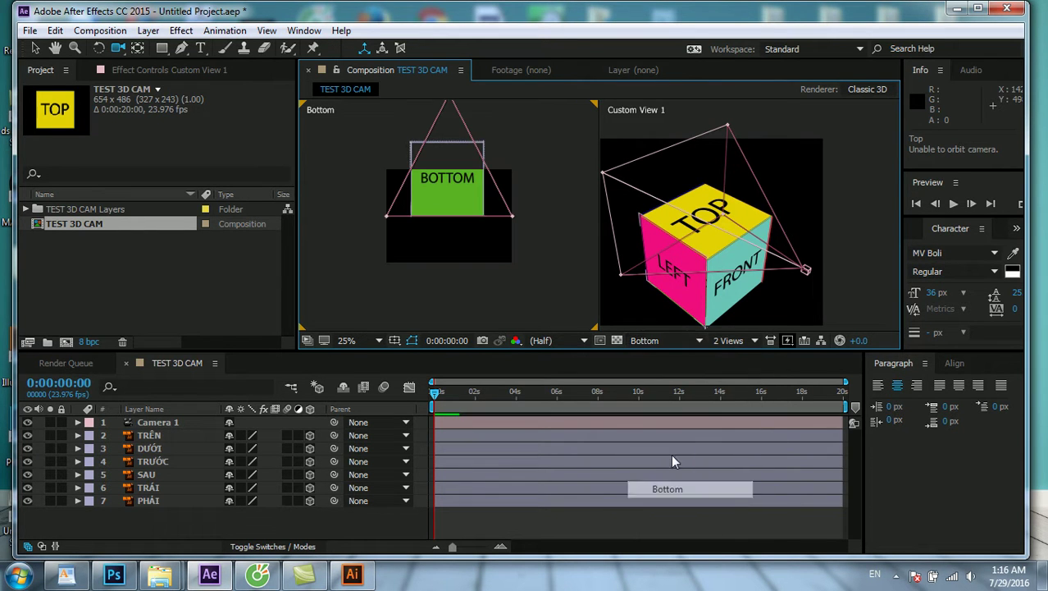
left_click(663, 342)
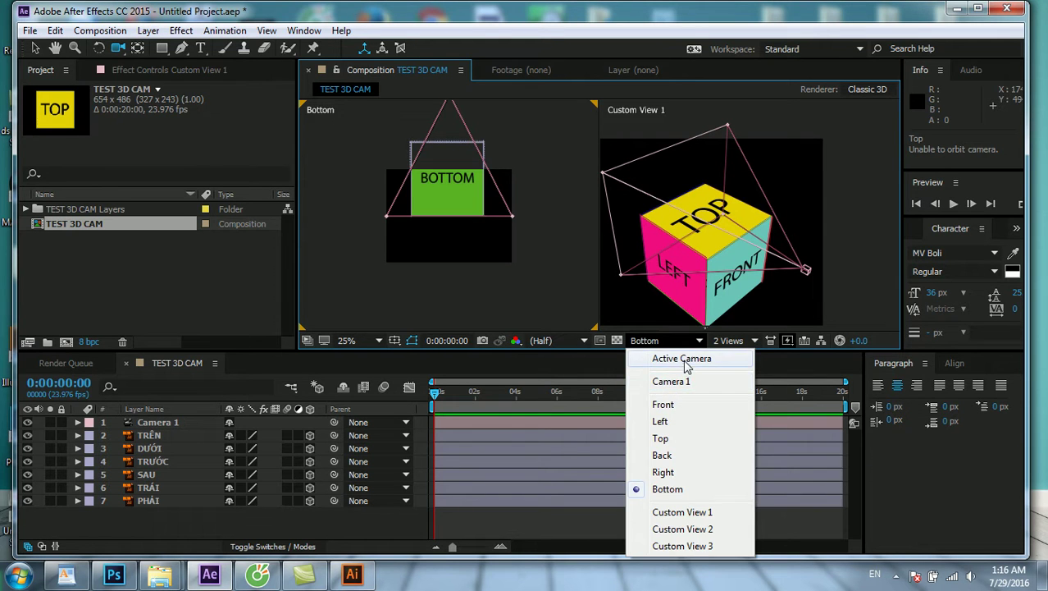
left_click(684, 361)
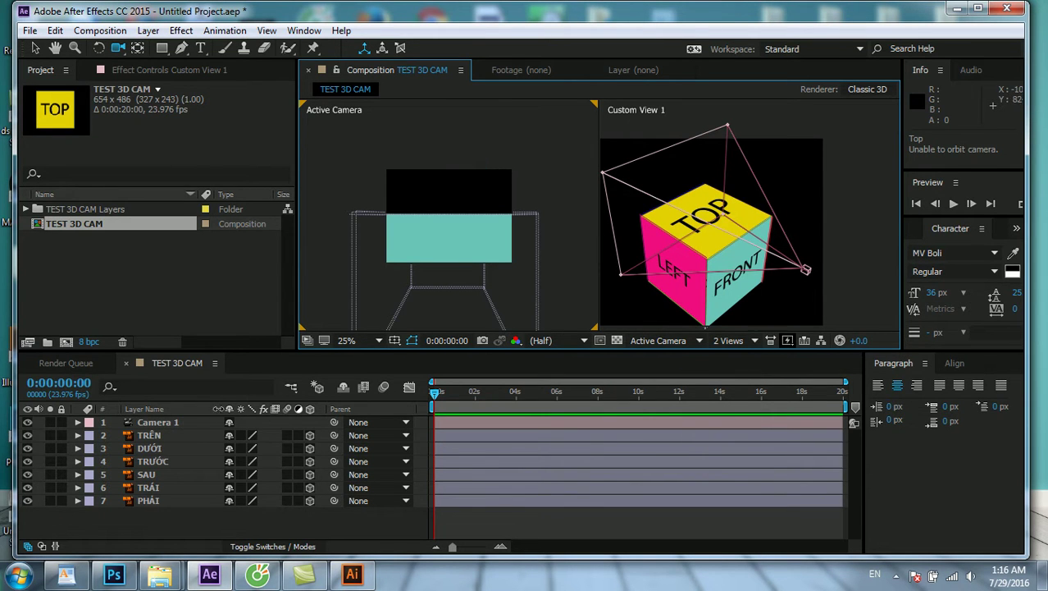
Move Camera 1 and its point of interest so it faces the FRONT face head-on, undoing the last tweak
left_click(169, 420)
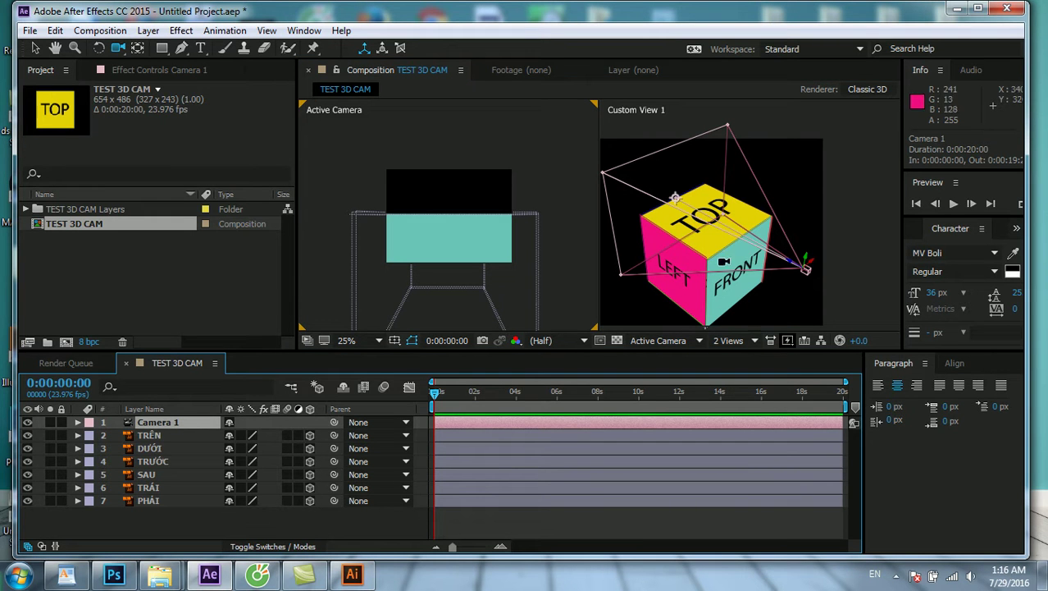
left_click_drag(597, 265, 753, 236)
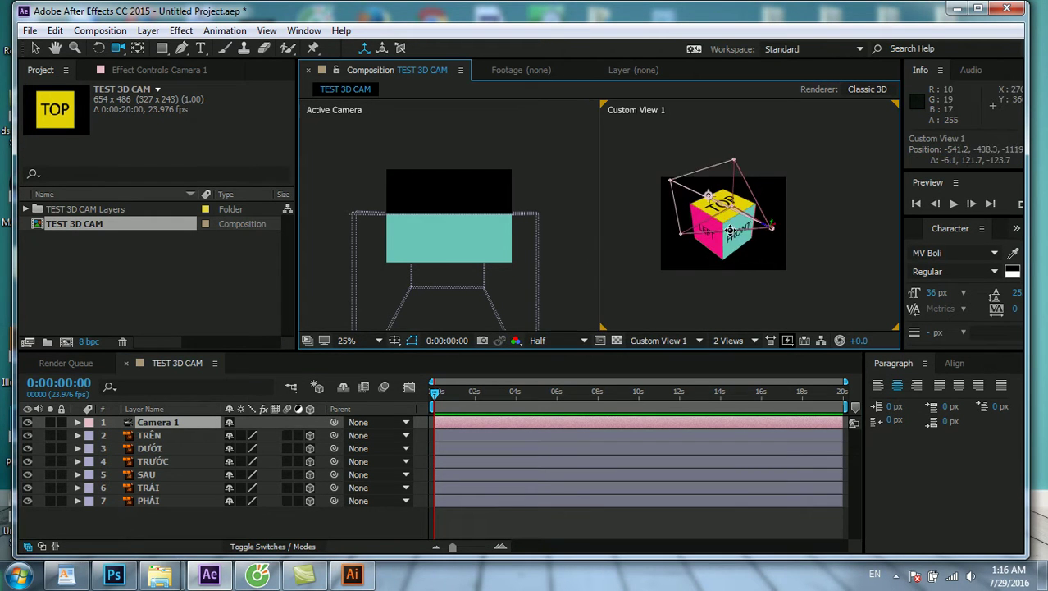
scroll(754, 237, "up", 2)
left_click(36, 48)
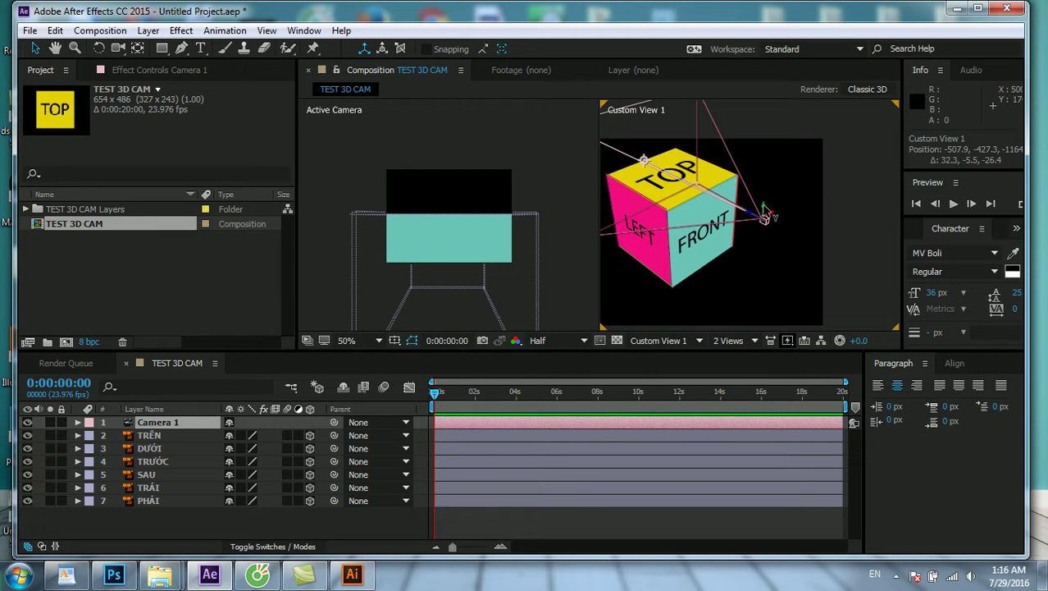
mouse_move(767, 215)
left_mouse_down()
mouse_move(763, 279)
mouse_move(739, 233)
left_mouse_up()
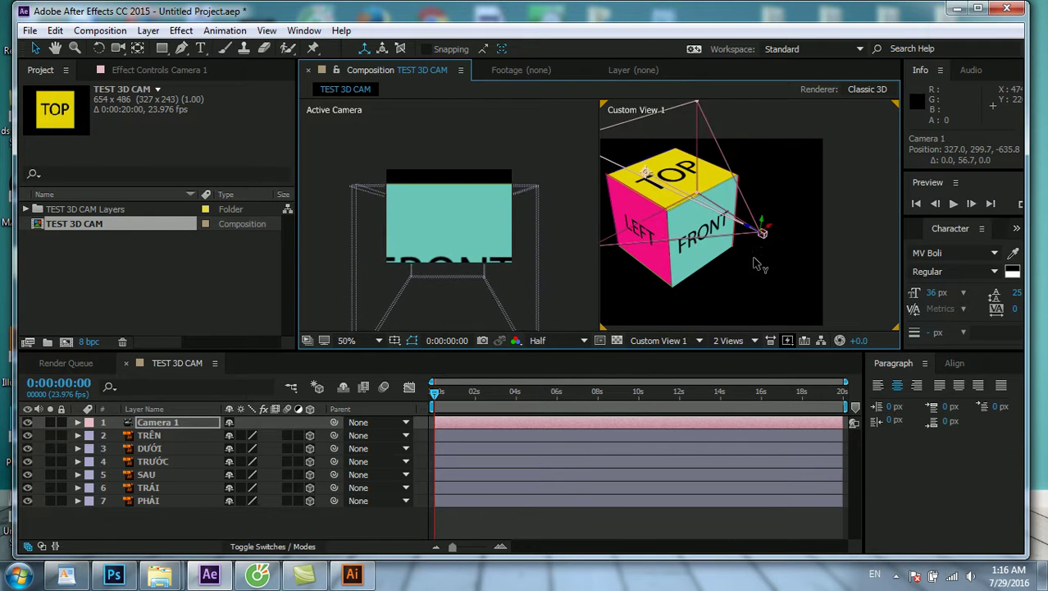
left_click_drag(769, 260, 765, 257)
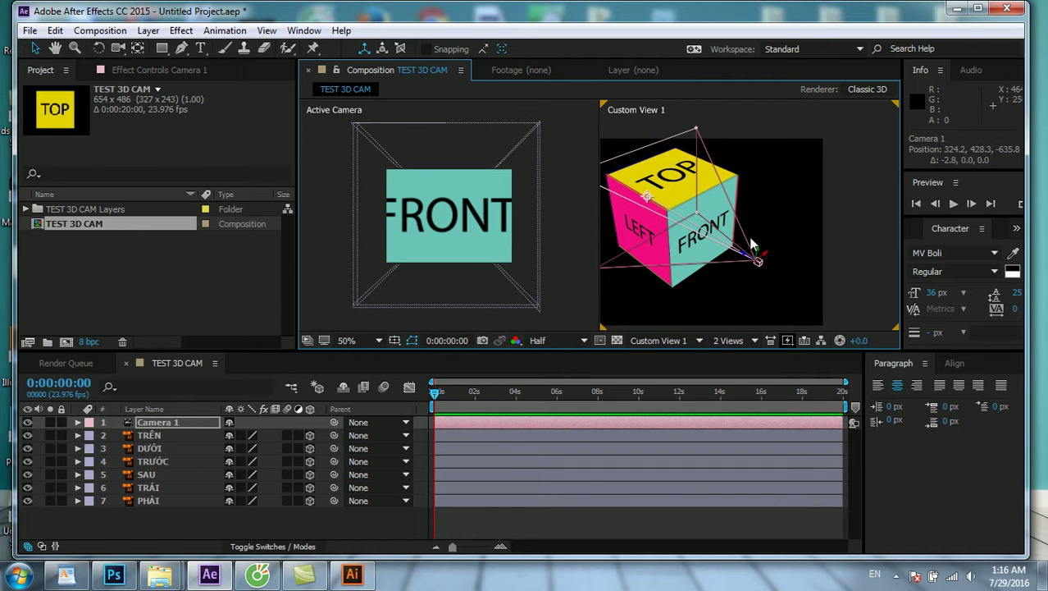
left_click_drag(746, 260, 802, 300)
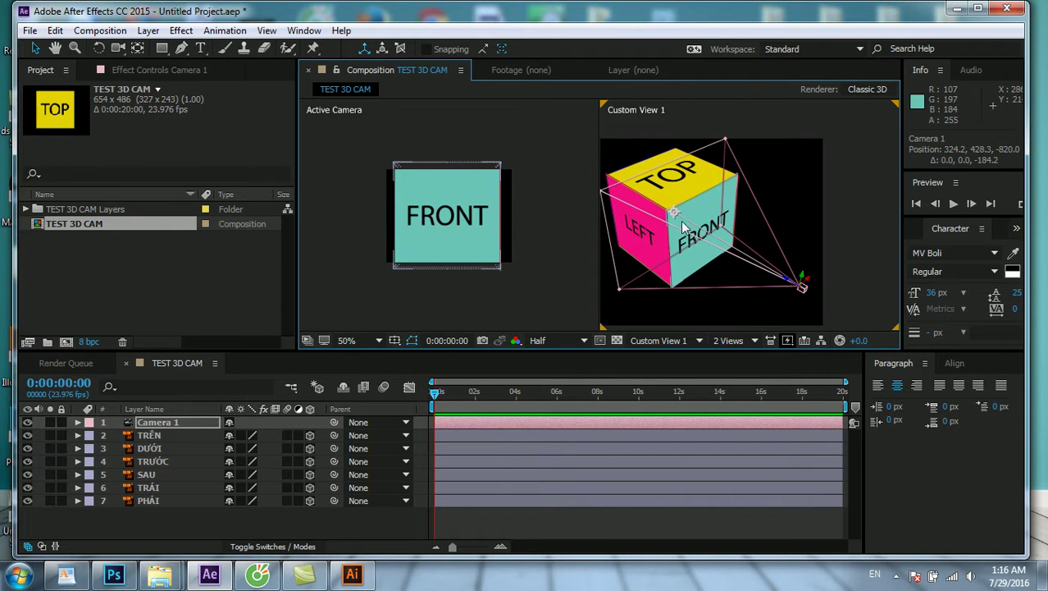
mouse_move(675, 215)
left_mouse_down()
mouse_move(733, 247)
mouse_move(720, 246)
left_mouse_up()
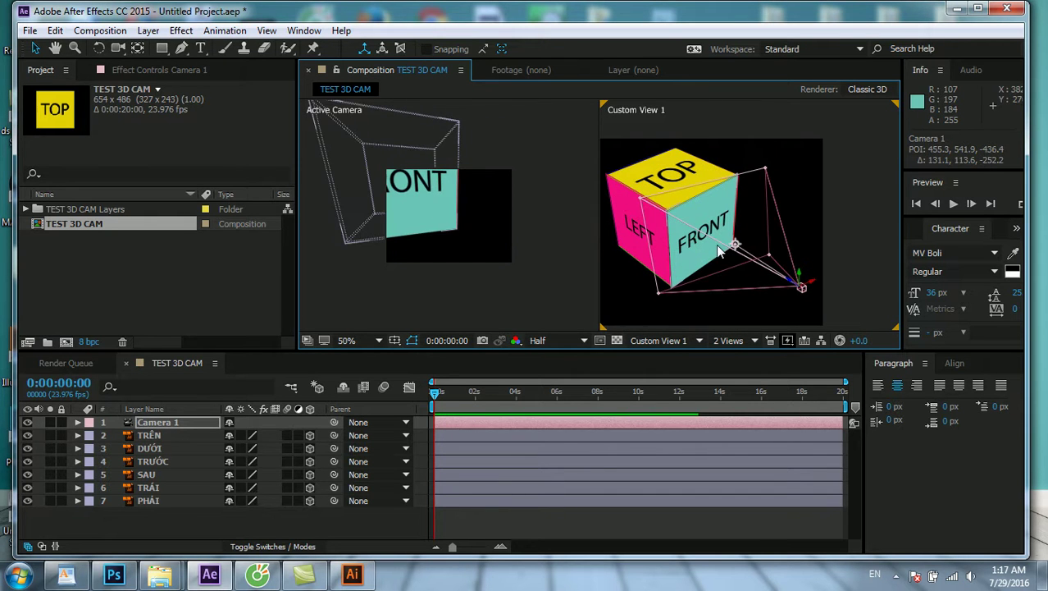
key("ctrl+z")
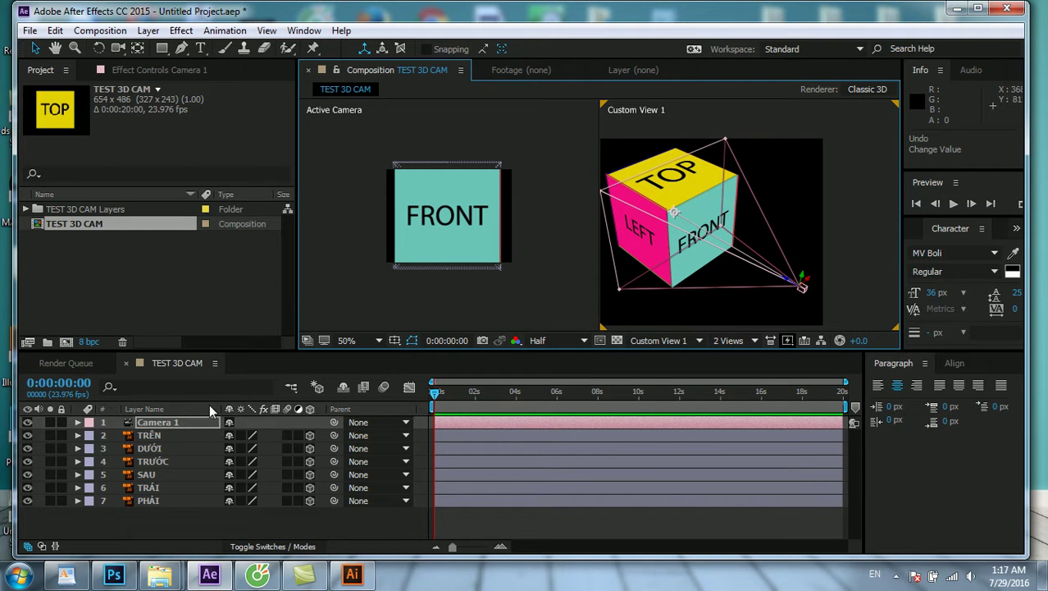
Add a new camera, Camera 2, accepting the default settings
right_click(152, 521)
mouse_move(249, 377)
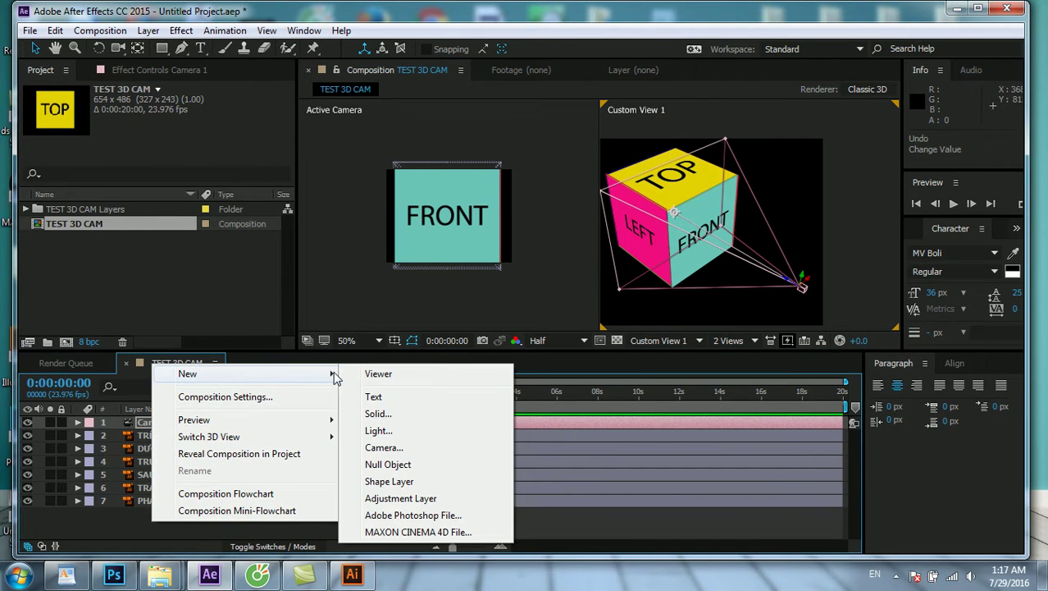
left_click(390, 447)
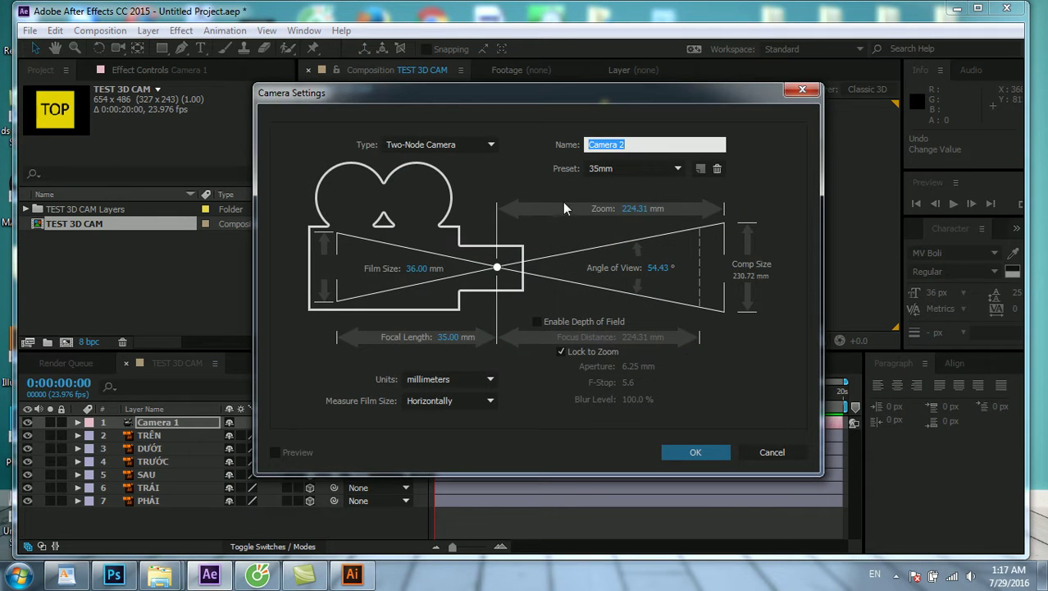
left_click(695, 452)
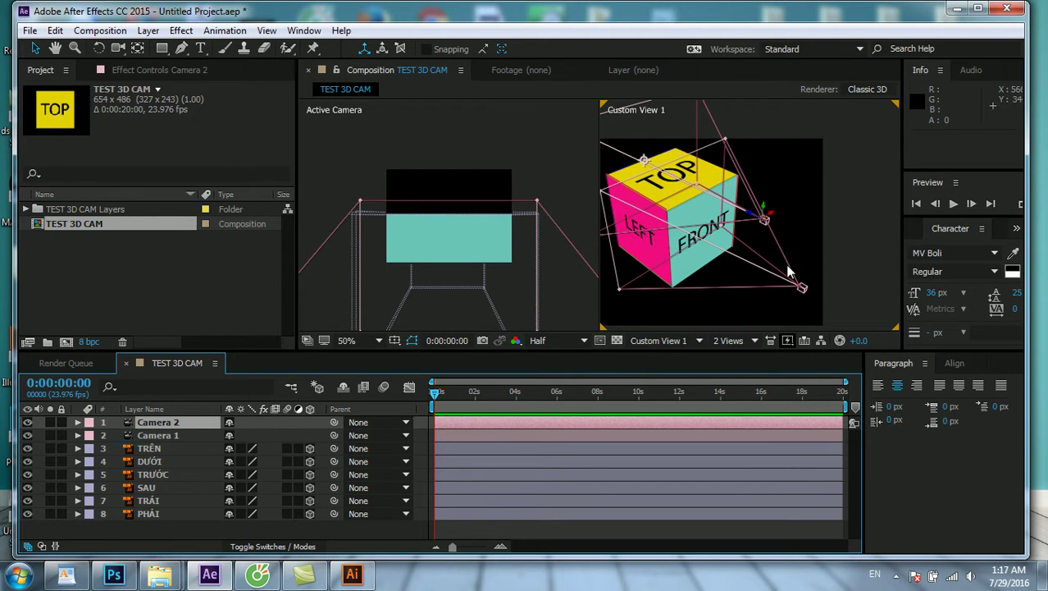
Position Camera 2 closer and higher, aiming its point of interest at the cube's LEFT face
mouse_move(772, 219)
left_mouse_down()
mouse_move(649, 277)
mouse_move(747, 310)
left_mouse_up()
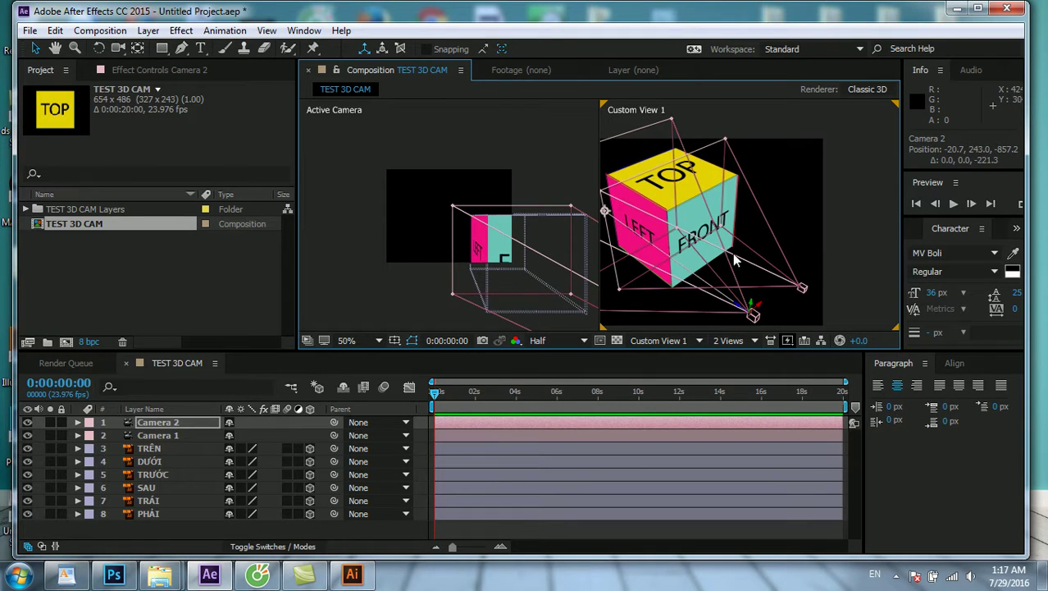
scroll(759, 246, "down", 2)
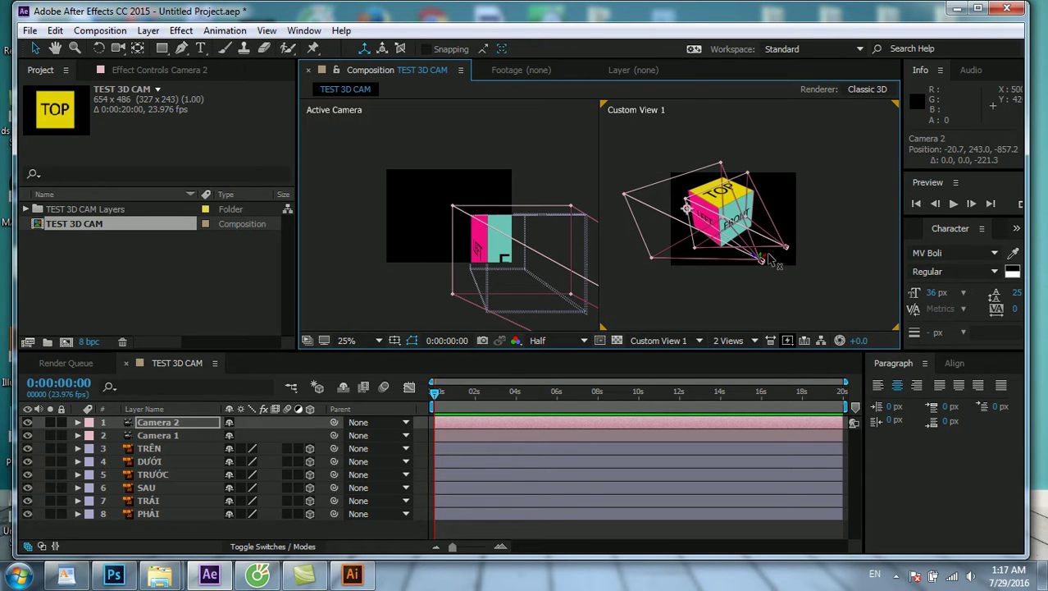
mouse_move(763, 259)
left_mouse_down()
mouse_move(646, 247)
mouse_move(708, 234)
left_mouse_up()
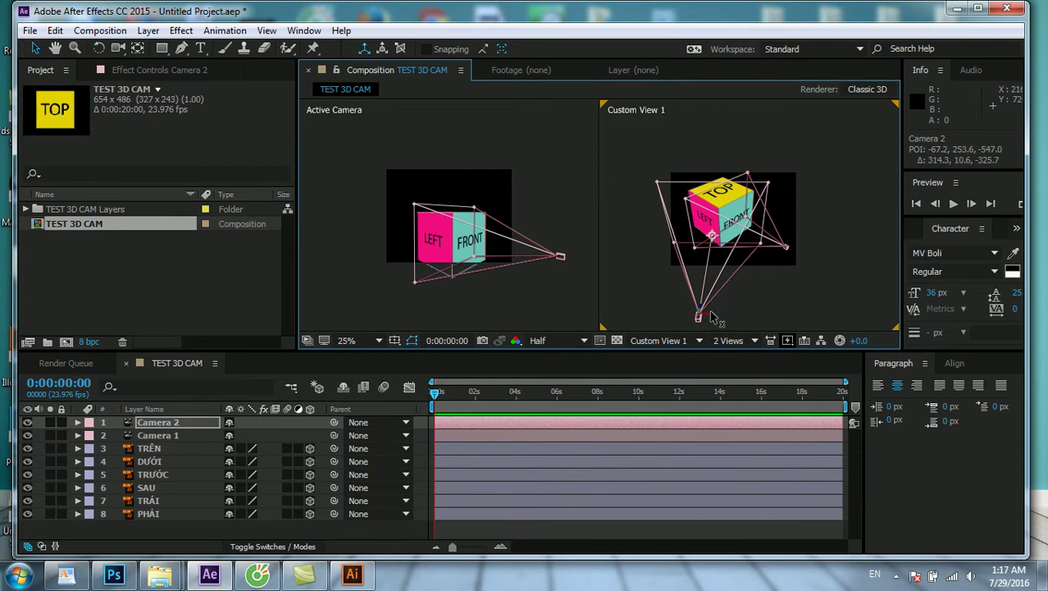
left_click_drag(700, 316, 663, 305)
left_click_drag(670, 236, 696, 243)
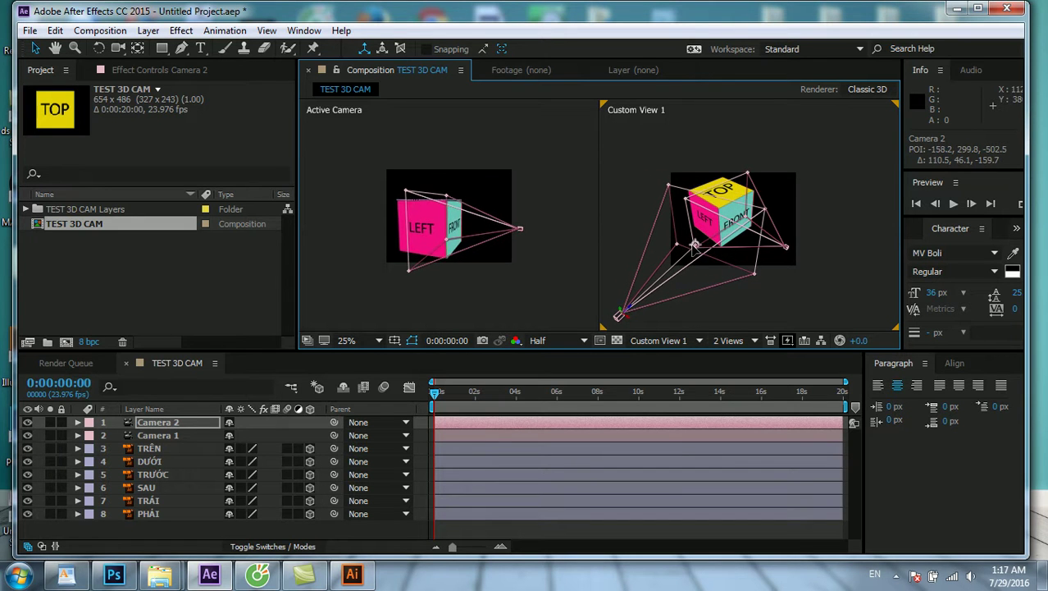
left_click(391, 216)
mouse_move(706, 244)
left_mouse_down()
mouse_move(694, 224)
mouse_move(712, 236)
mouse_move(702, 238)
mouse_move(783, 246)
mouse_move(706, 226)
left_mouse_up()
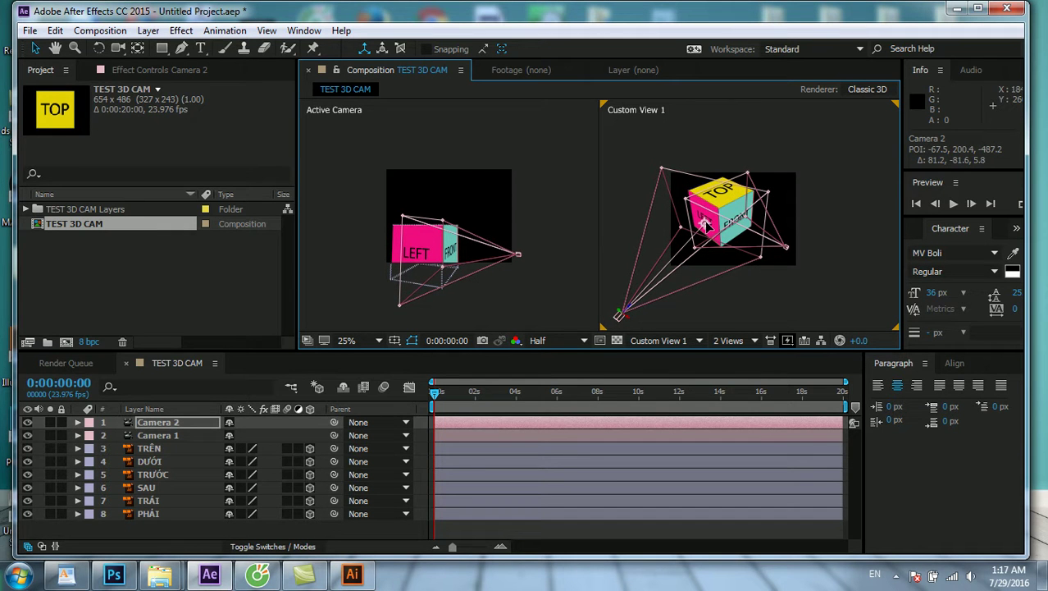
mouse_move(625, 313)
left_mouse_down()
mouse_move(693, 195)
mouse_move(695, 238)
mouse_move(674, 231)
left_mouse_up()
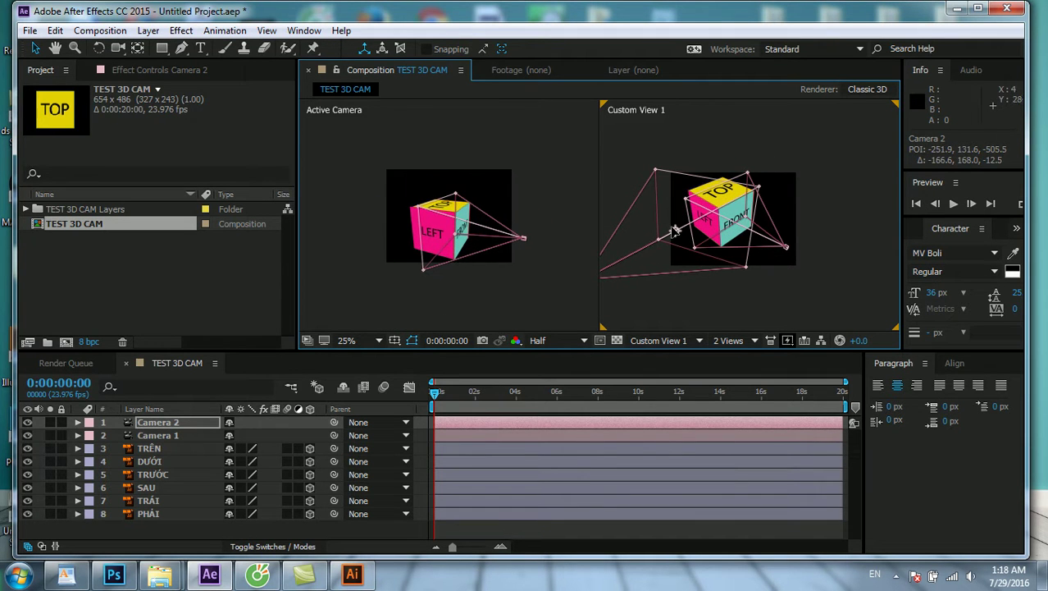
Compare the camera views, then select Camera 1 and nudge it slightly sideways
left_click(354, 143)
left_click(669, 340)
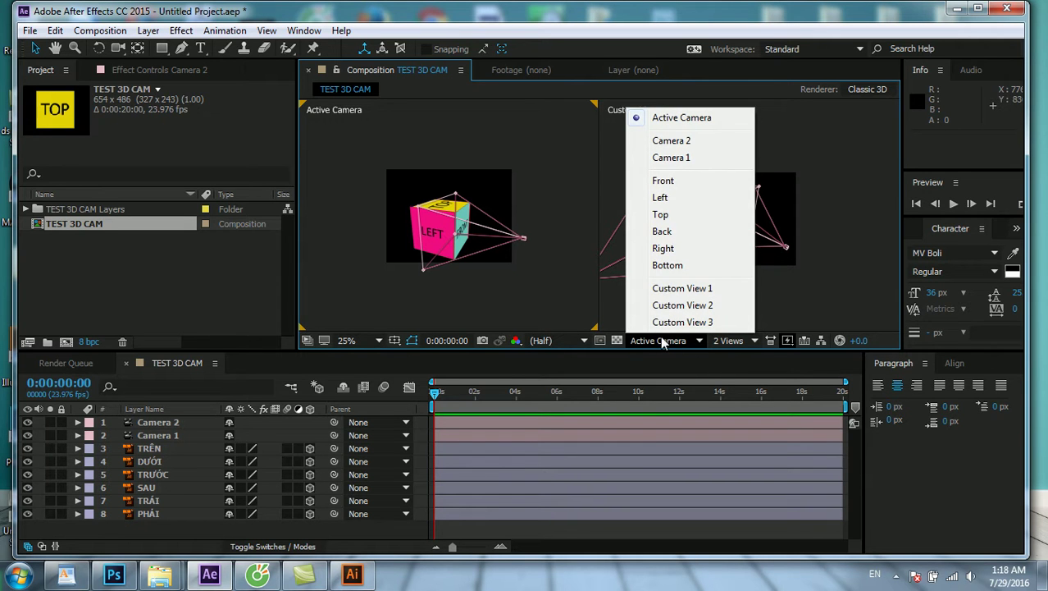
left_click(575, 303)
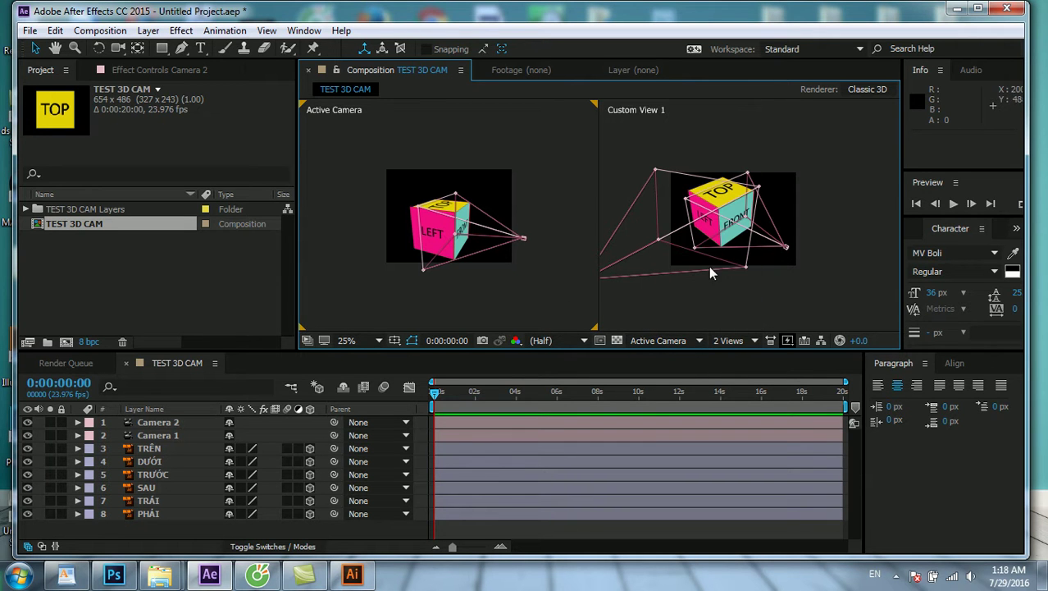
left_click(783, 246)
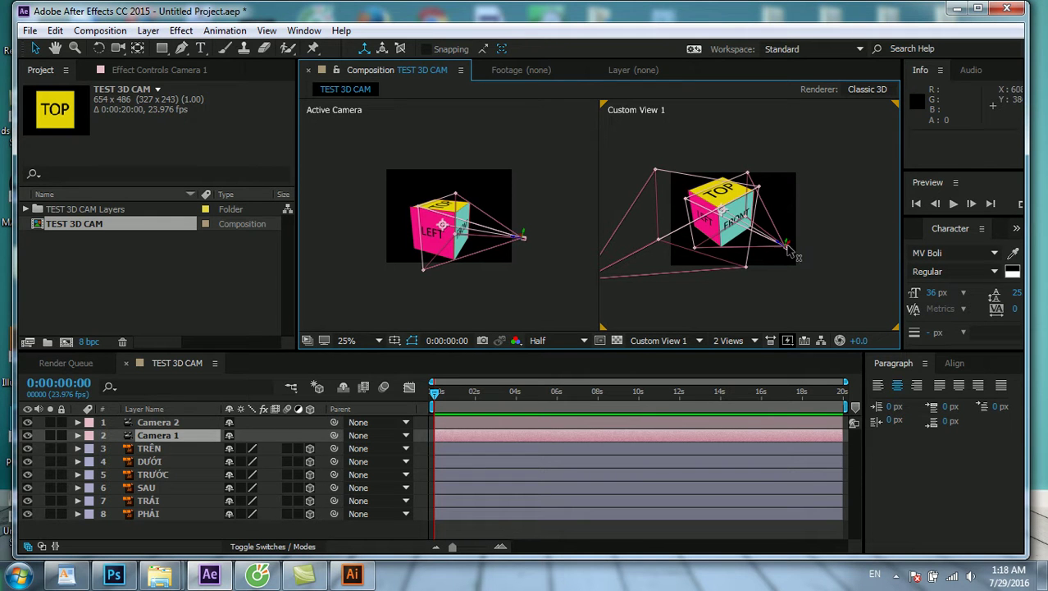
left_click_drag(788, 251, 794, 254)
Show the scene through Camera 1 in the left view and check the FRONT face layer
left_click(658, 340)
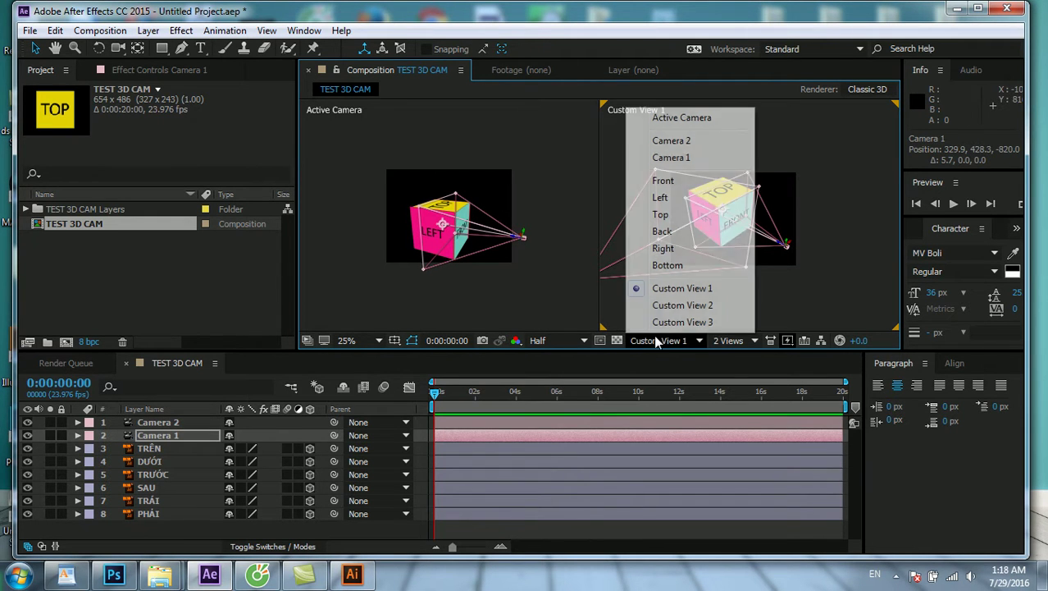
left_click(529, 323)
left_click(677, 339)
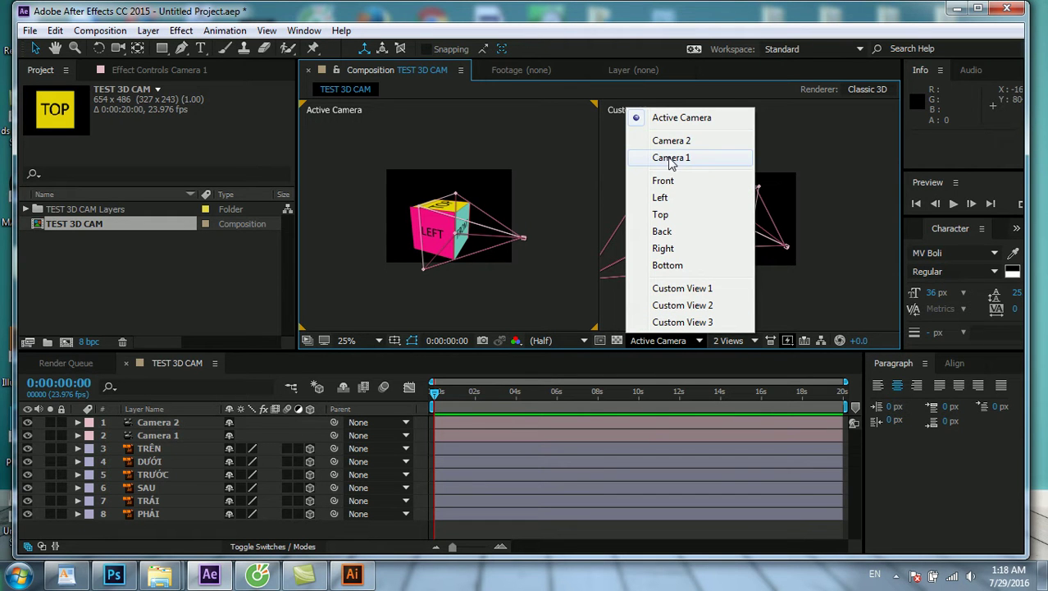
left_click(671, 159)
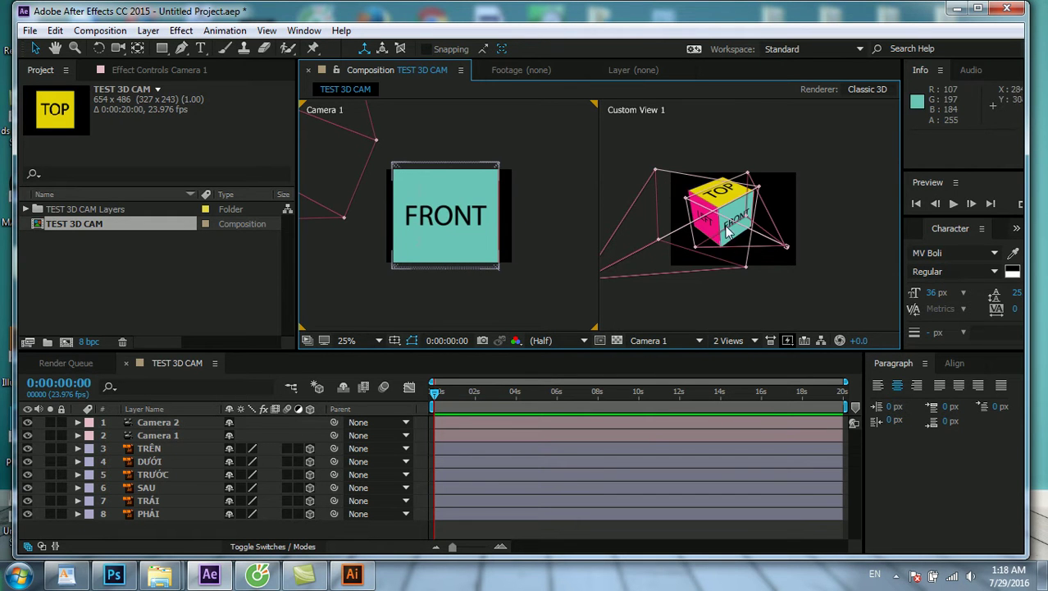
left_click(489, 262)
left_click(528, 276)
Switch the left view to Camera 2 and select the Camera 2 layer in the timeline
left_click(658, 340)
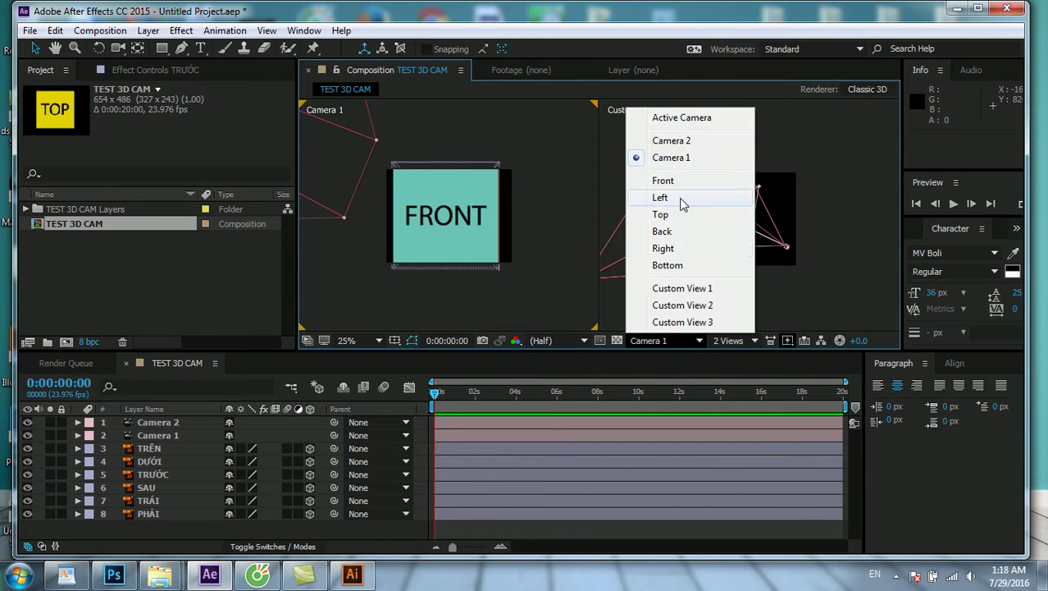
left_click(666, 138)
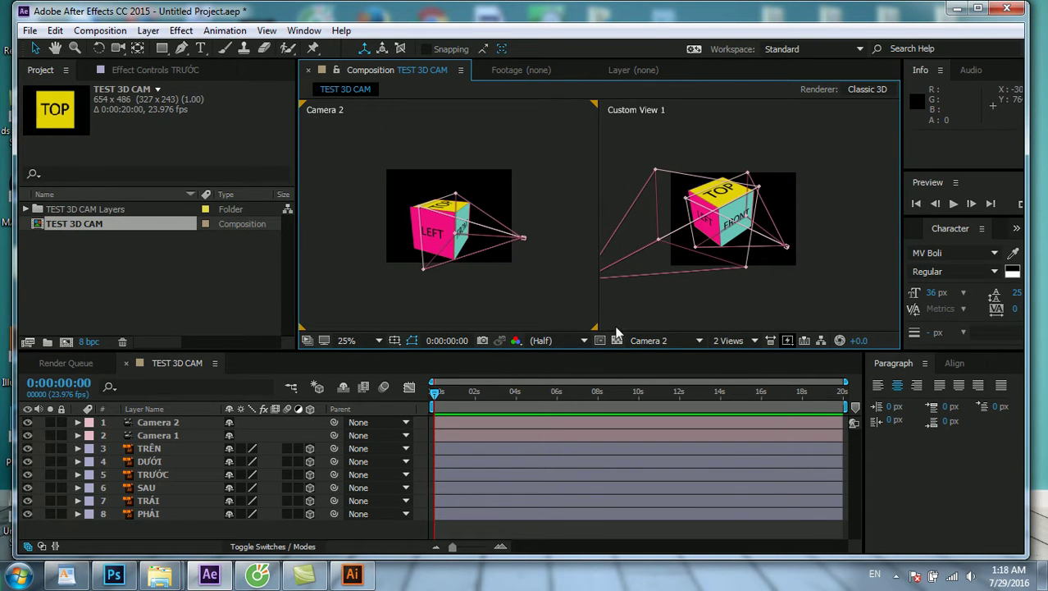
left_click(665, 341)
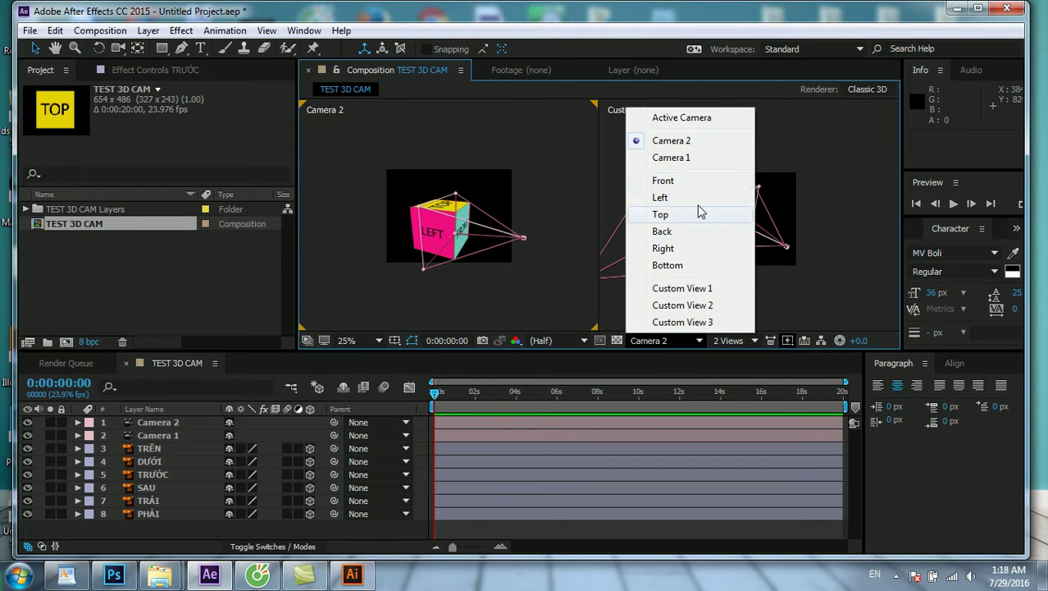
left_click(797, 307)
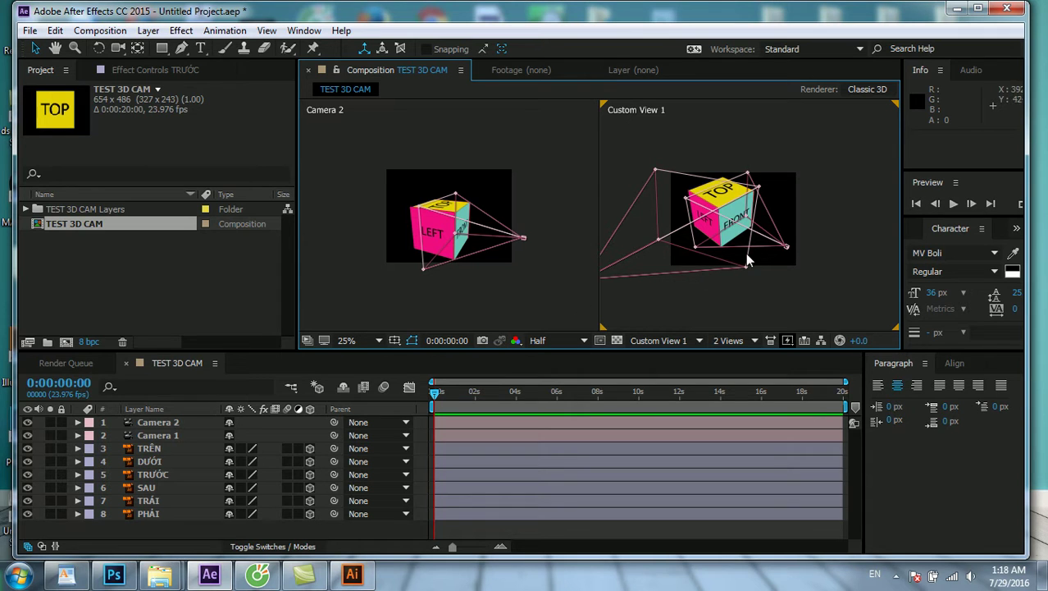
left_click(149, 448)
left_click(157, 435)
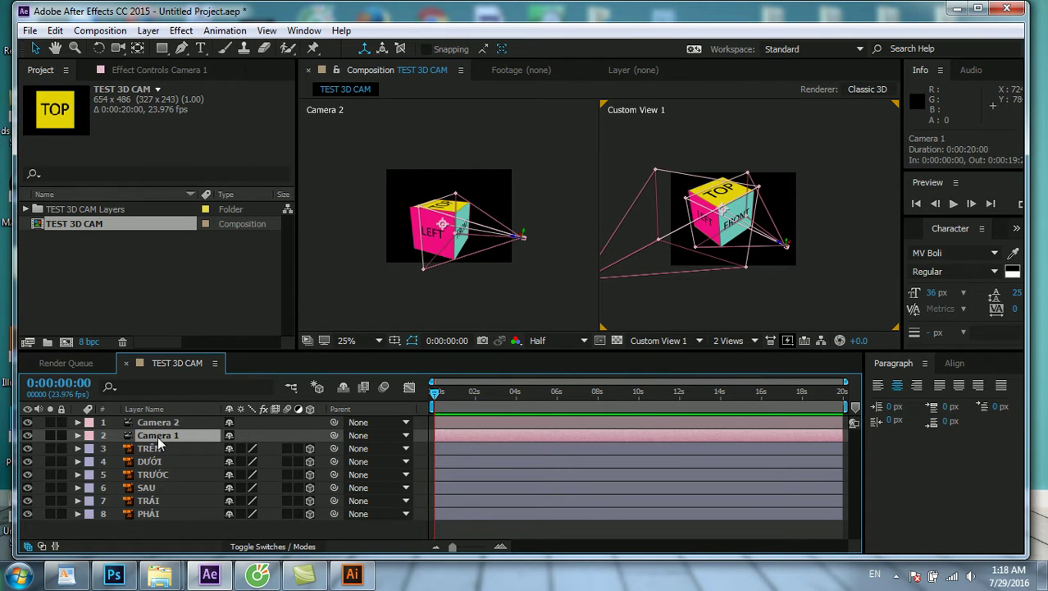
left_click(164, 421)
Delete the Camera 2 layer and show the right viewer as Custom View 1
key("Delete")
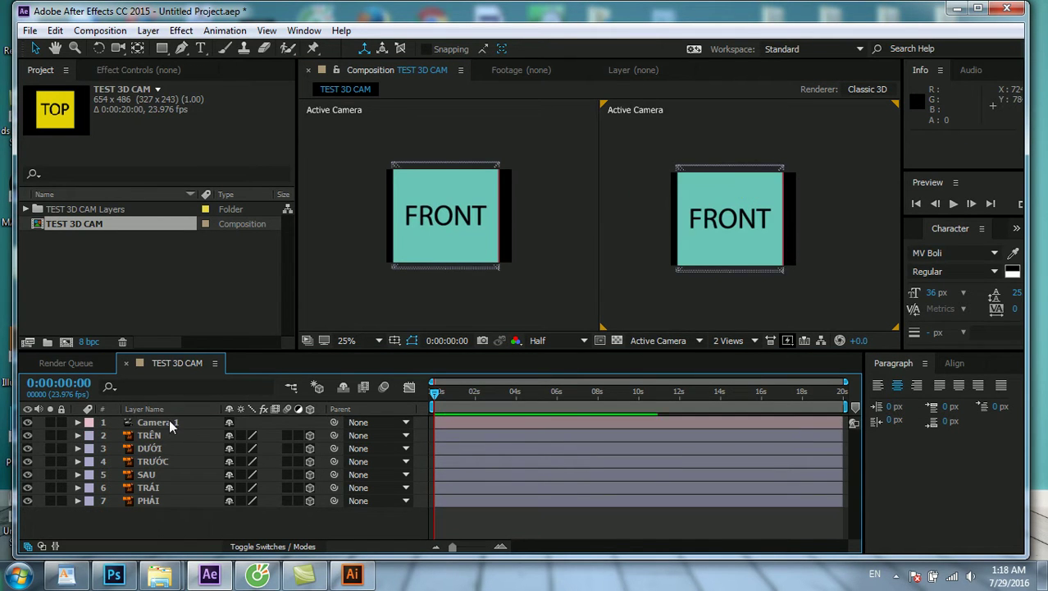
left_click(698, 341)
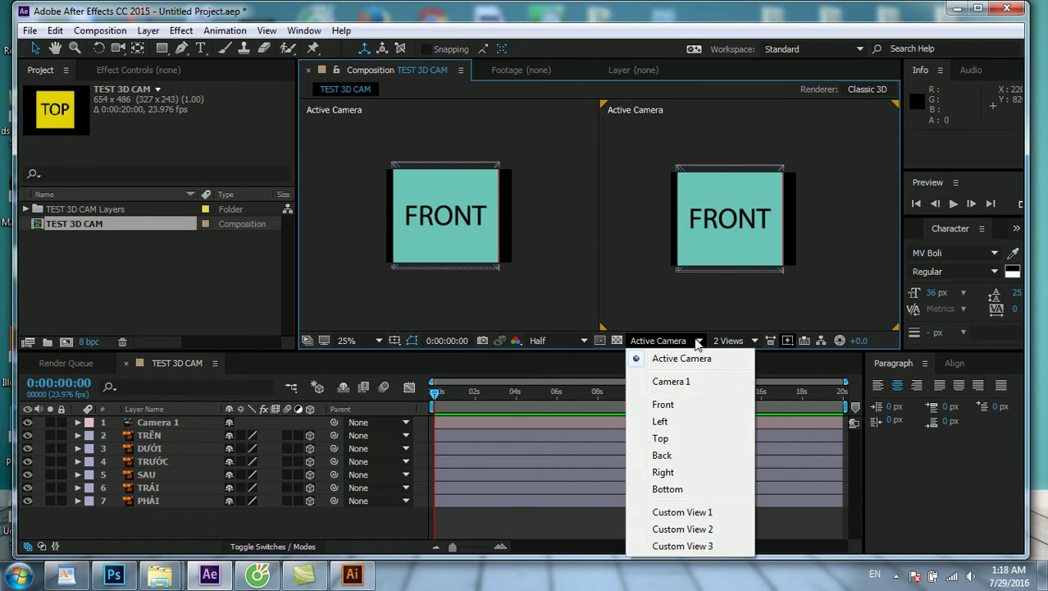
left_click(669, 512)
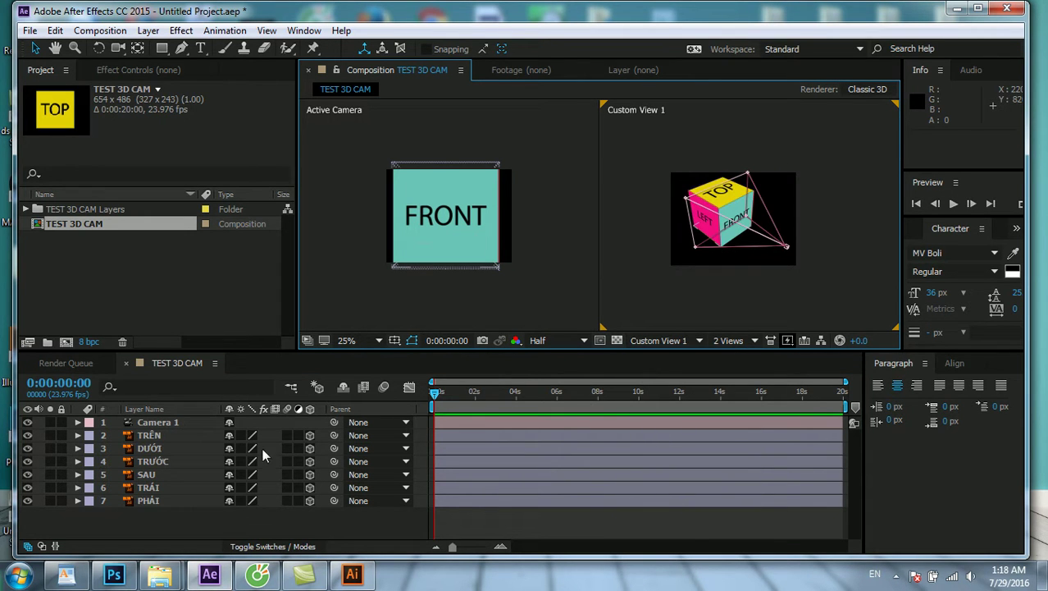
Set Camera 1's Camera Options Zoom to 607.8 and Focus Distance to 646.8 pixels
left_click(176, 422)
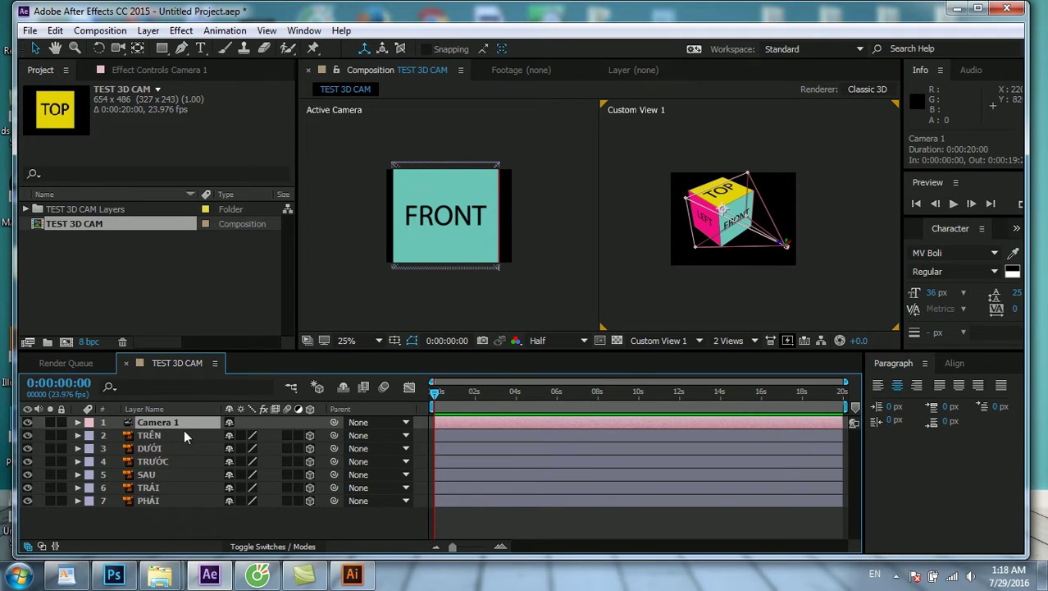
left_click(78, 423)
left_click(90, 435)
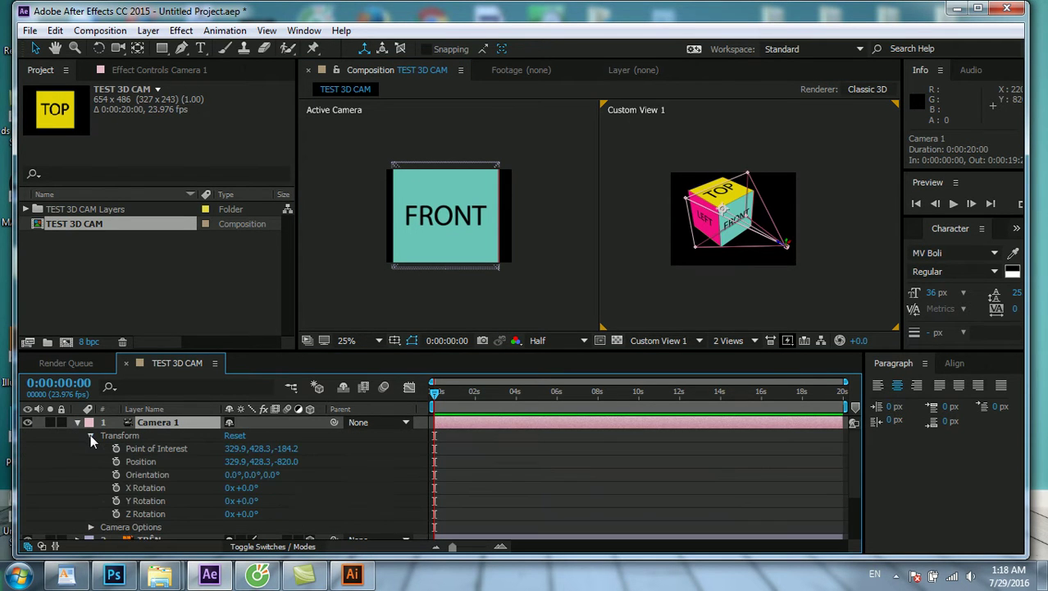
left_click(91, 436)
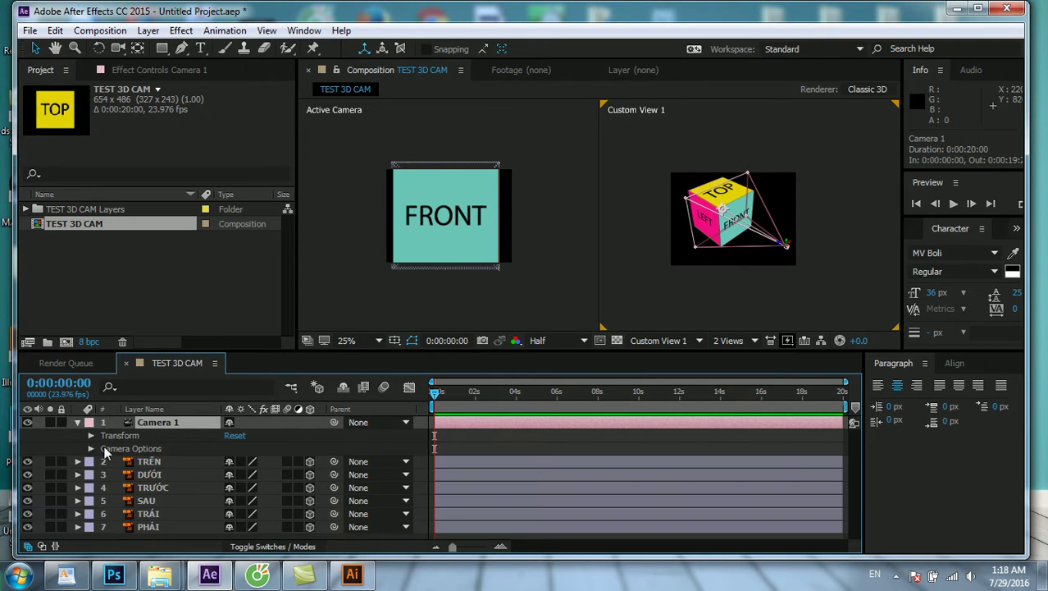
left_click(91, 448)
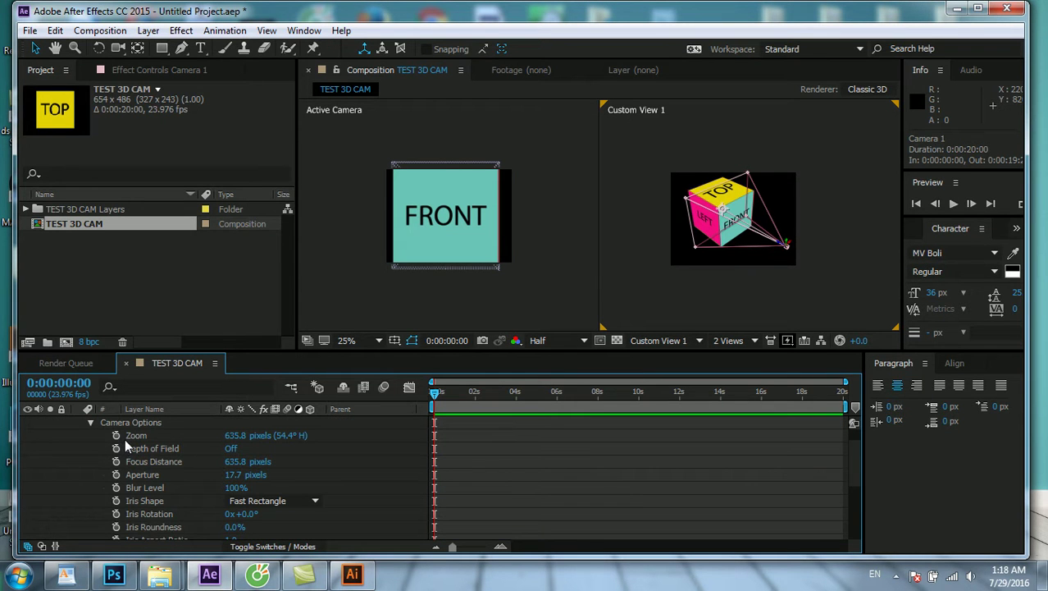
mouse_move(242, 442)
left_mouse_down()
mouse_move(216, 446)
mouse_move(230, 447)
left_mouse_up()
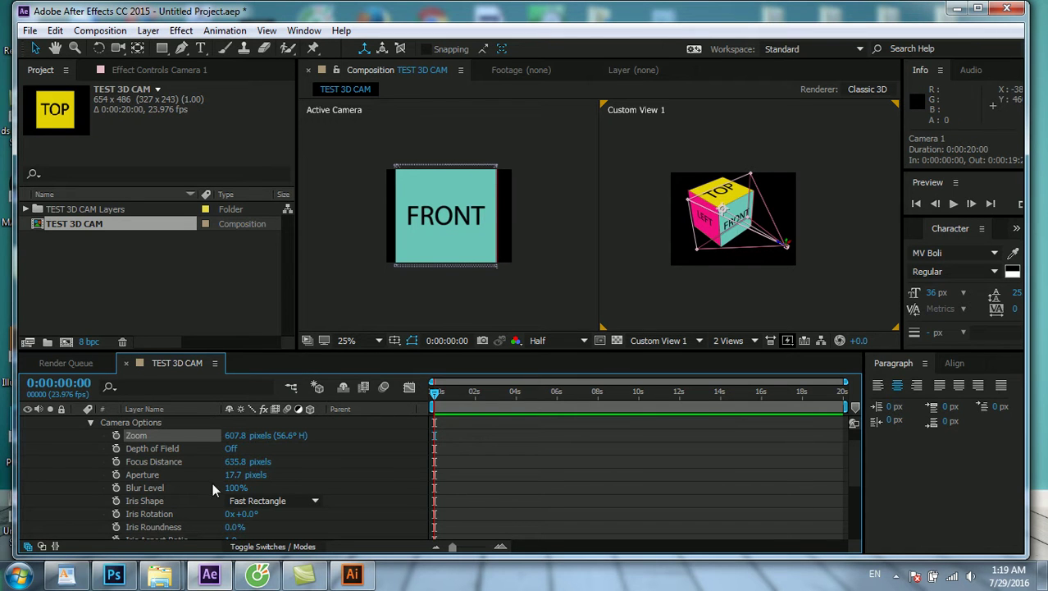
left_click_drag(233, 466, 311, 451)
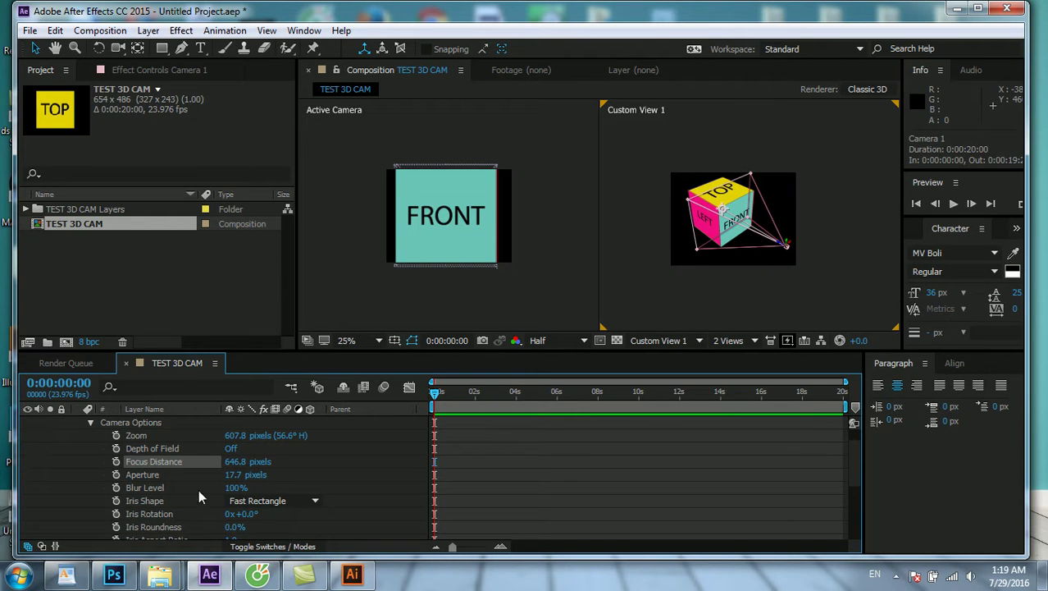
scroll(127, 463, "up", 1)
left_click(91, 448)
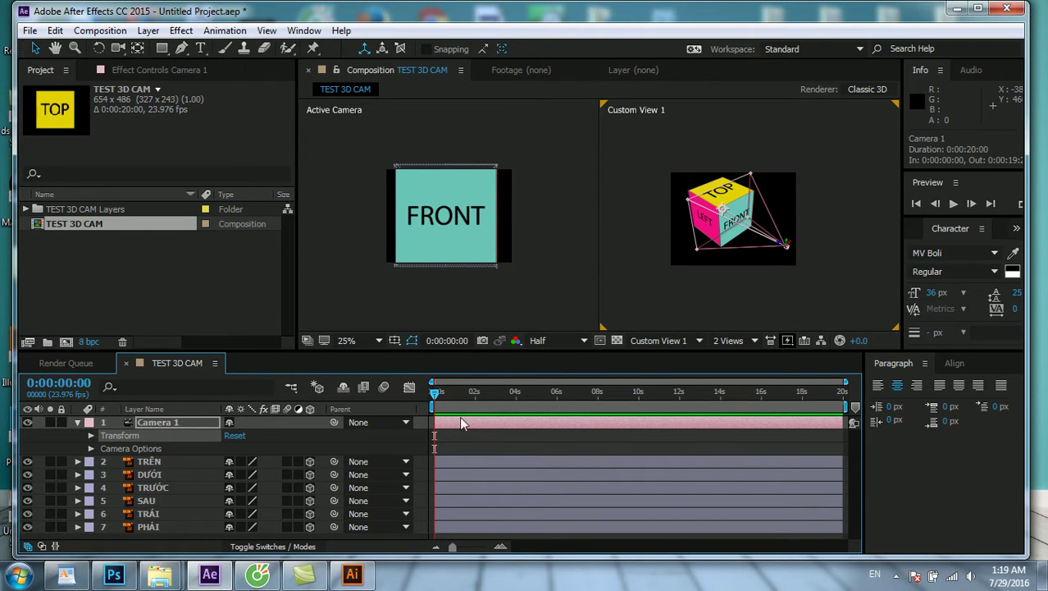
Re-aim Camera 1's Point of Interest at the cube, to 383.9, 503.8, -321.9
left_click_drag(465, 402, 398, 413)
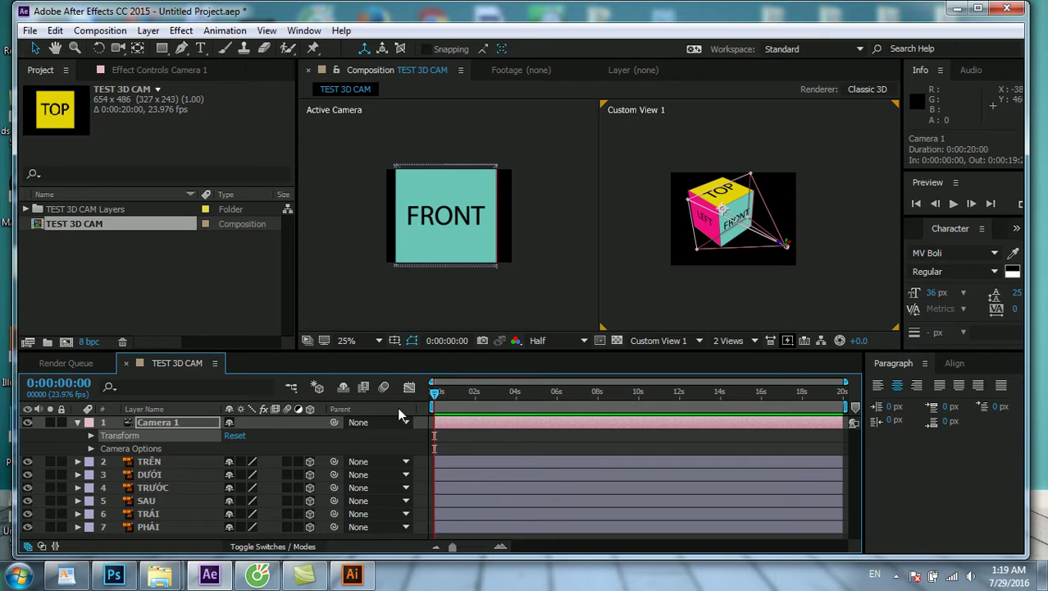
left_click(88, 436)
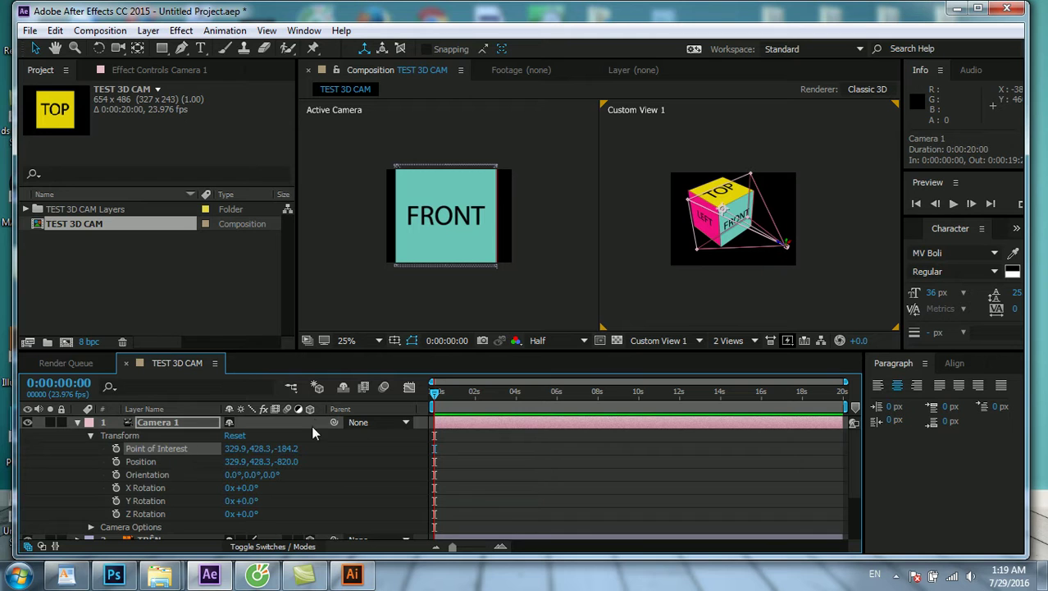
mouse_move(257, 453)
left_mouse_down()
mouse_move(231, 461)
mouse_move(245, 461)
left_mouse_up()
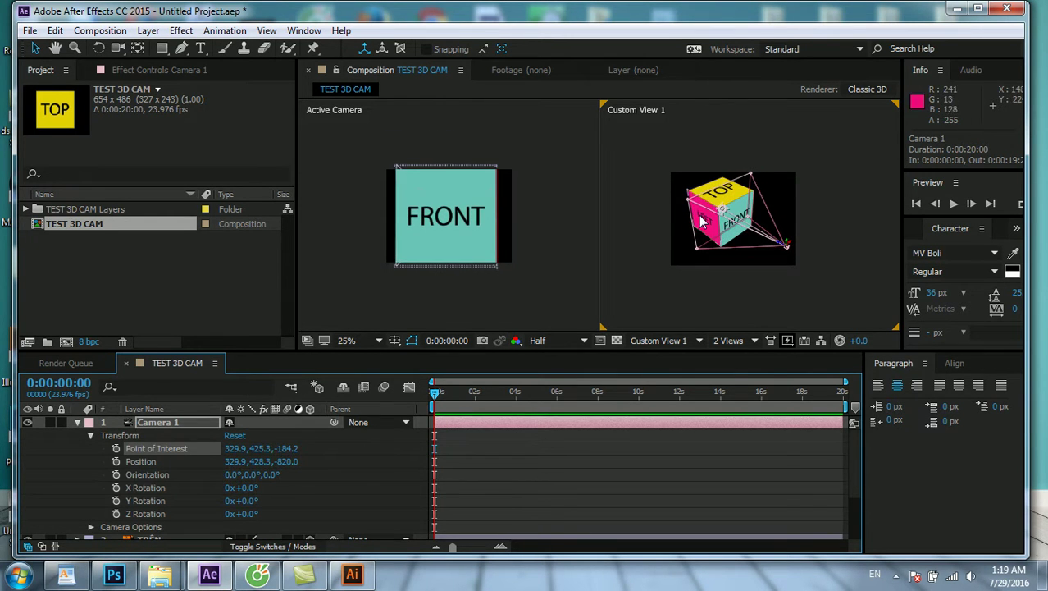
scroll(720, 205, "up", 4)
mouse_move(632, 191)
left_mouse_down()
mouse_move(700, 232)
mouse_move(673, 238)
left_mouse_up()
scroll(715, 227, "down", 2)
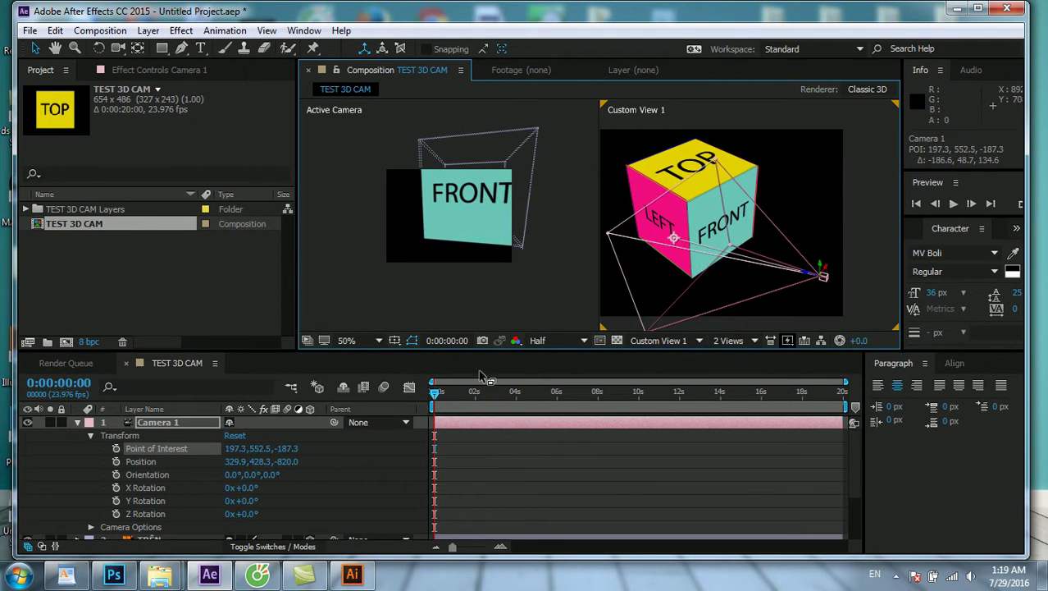
Test Point of Interest keyframes at about two seconds, then undo them
left_click(115, 448)
left_click(480, 395)
left_click_drag(673, 238, 755, 234)
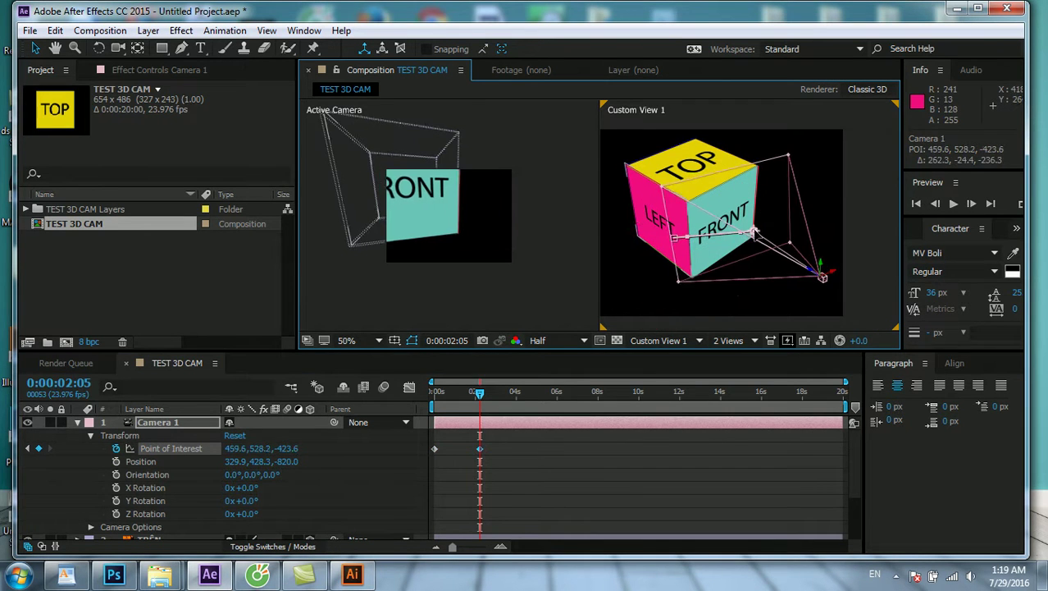
mouse_move(466, 396)
left_mouse_down()
mouse_move(517, 393)
mouse_move(459, 403)
left_mouse_up()
key("Home")
key("ctrl+z")
key("ctrl+z")
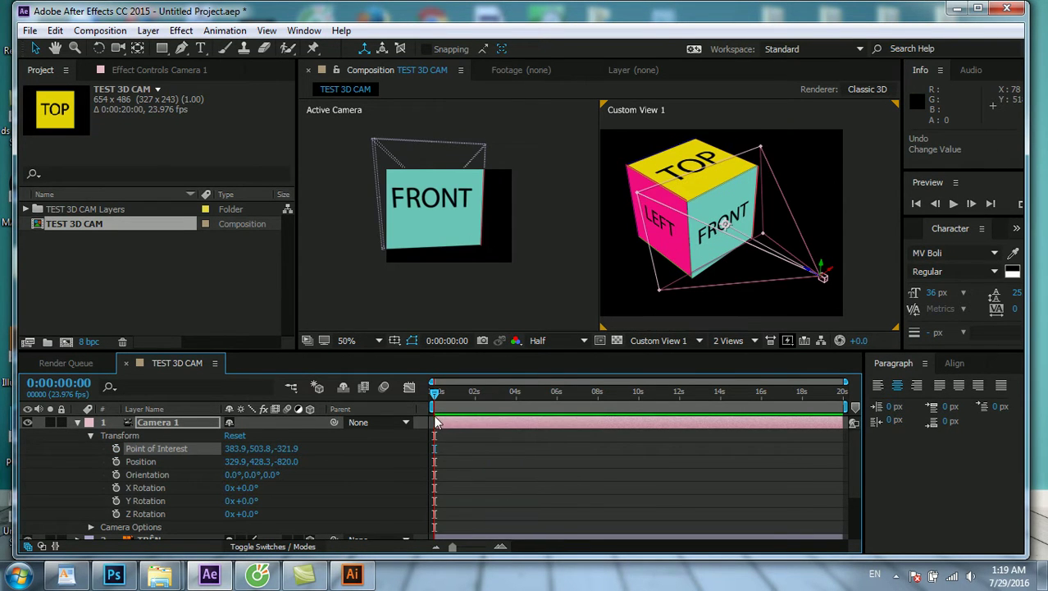
Keyframe Camera 1's Position at 0s as 329.9, 482.3, -820.0
left_click(117, 461)
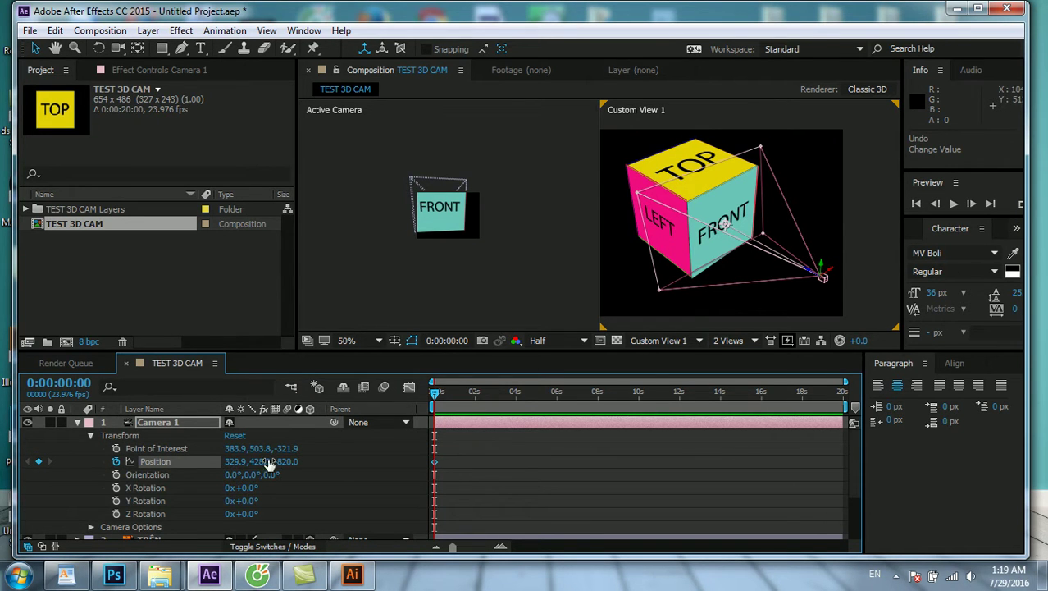
mouse_move(263, 465)
left_mouse_down()
mouse_move(153, 433)
mouse_move(311, 407)
left_mouse_up()
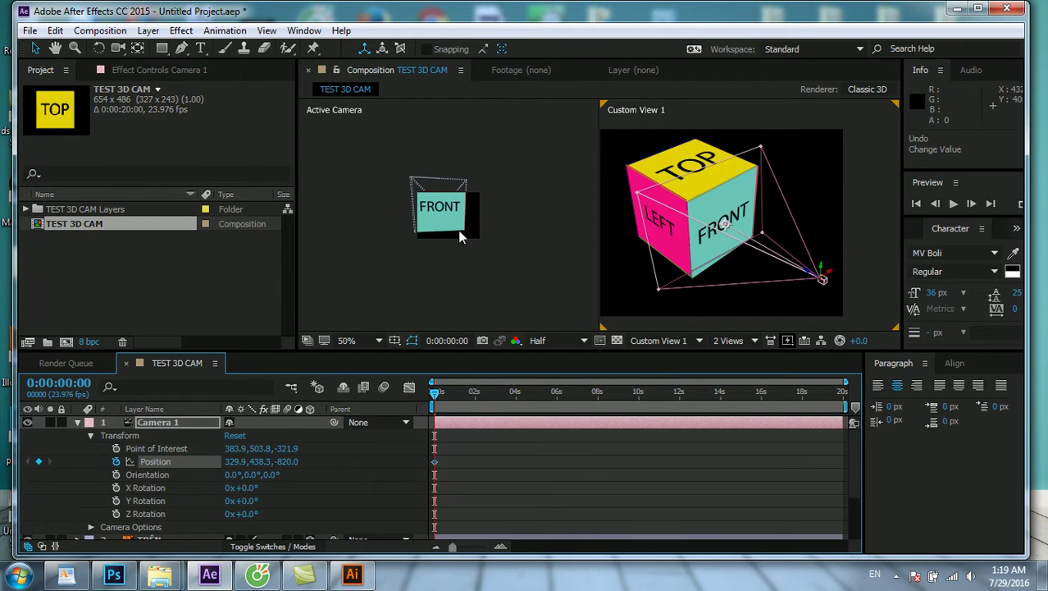
left_click_drag(261, 462, 389, 422)
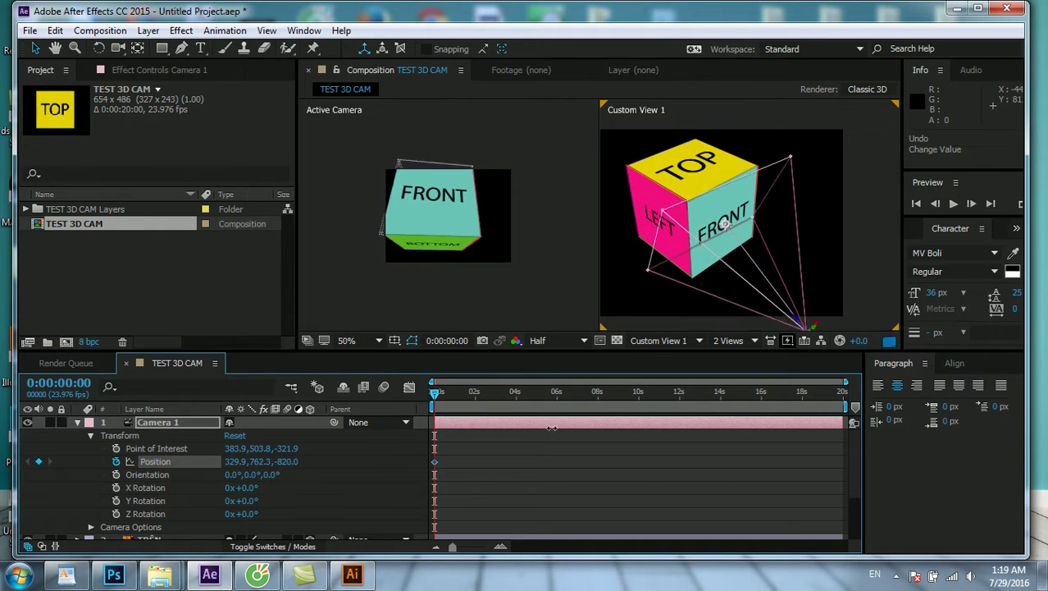
mouse_move(261, 461)
left_mouse_down()
mouse_move(286, 466)
mouse_move(441, 418)
mouse_move(229, 443)
mouse_move(276, 441)
left_mouse_up()
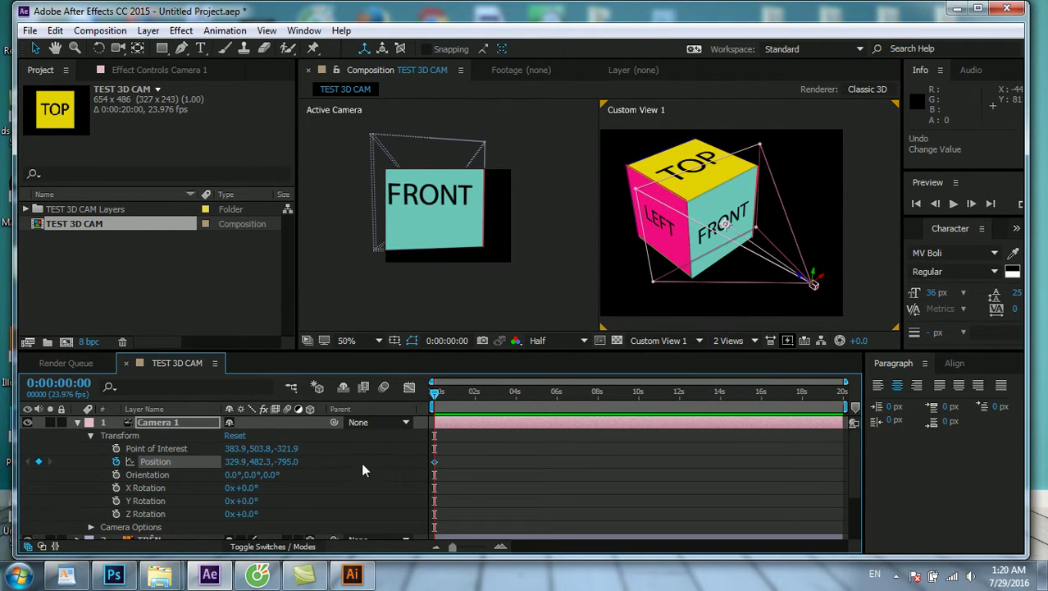
left_click_drag(368, 465, 443, 406)
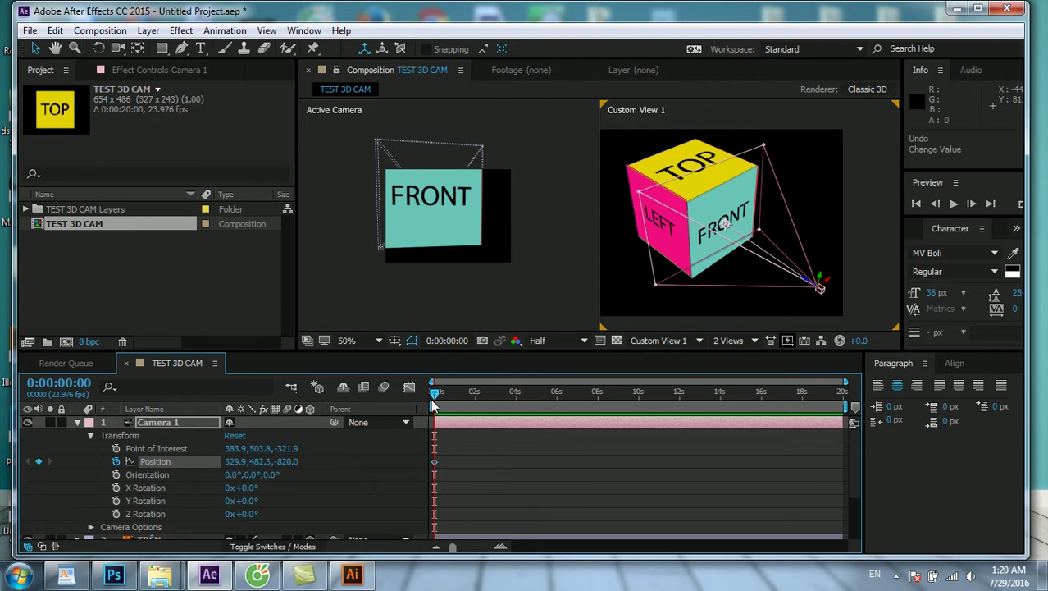
At 0:00:01:21 slide Camera 1 to Position X 22.9 and preview the move
left_click(116, 448)
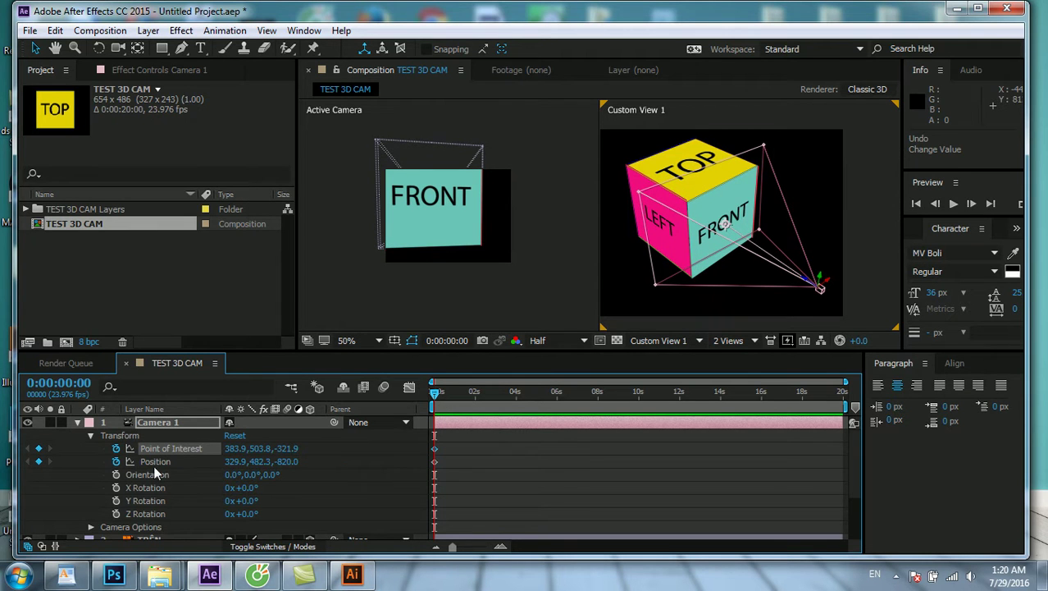
left_click_drag(440, 396, 474, 394)
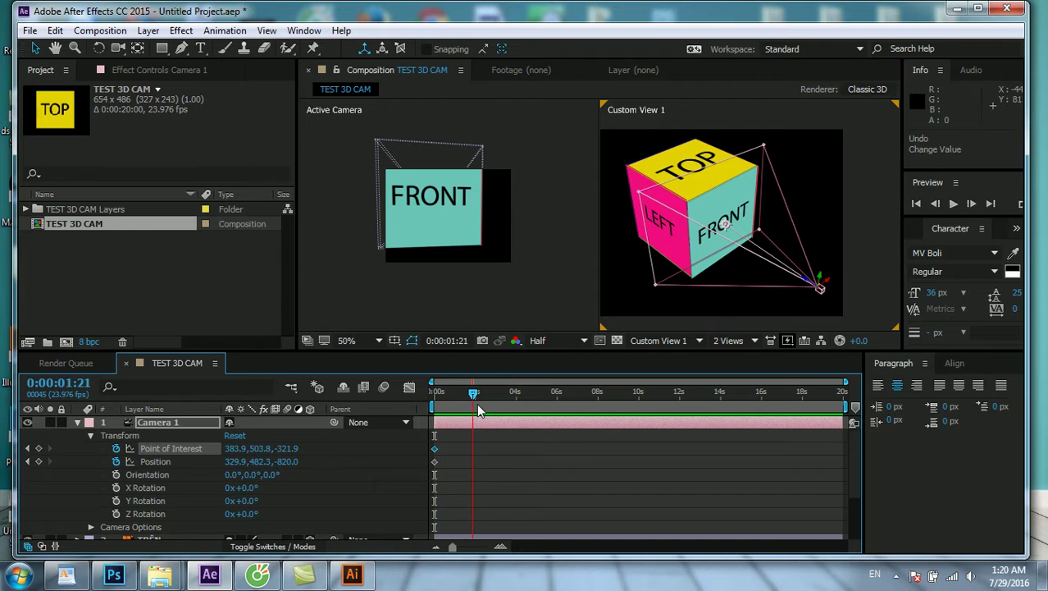
left_click_drag(232, 461, 104, 488)
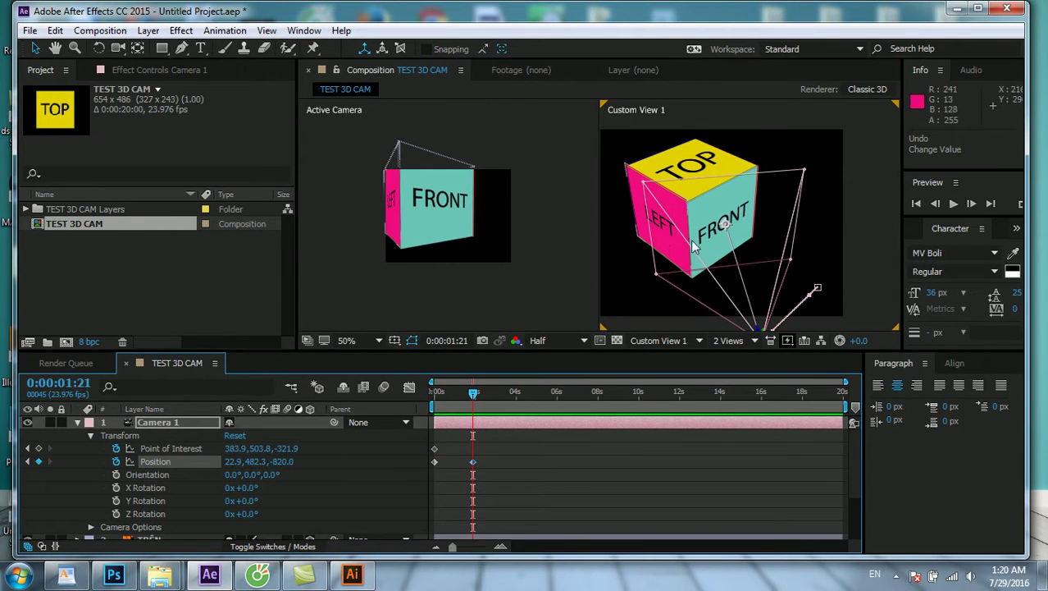
left_click_drag(724, 223, 738, 184)
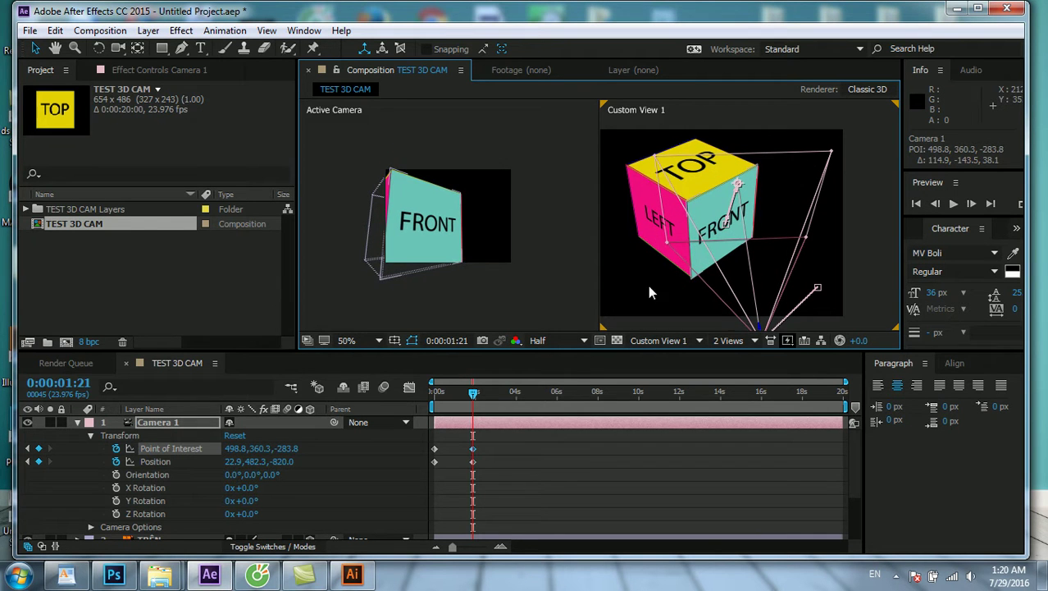
left_click_drag(474, 395, 434, 396)
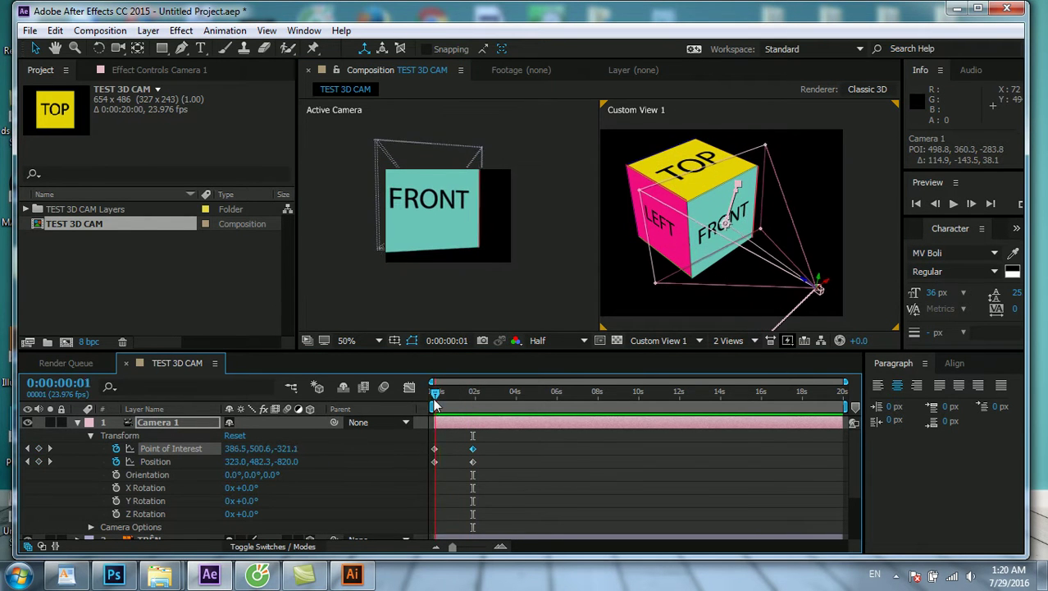
left_click_drag(437, 406, 464, 405)
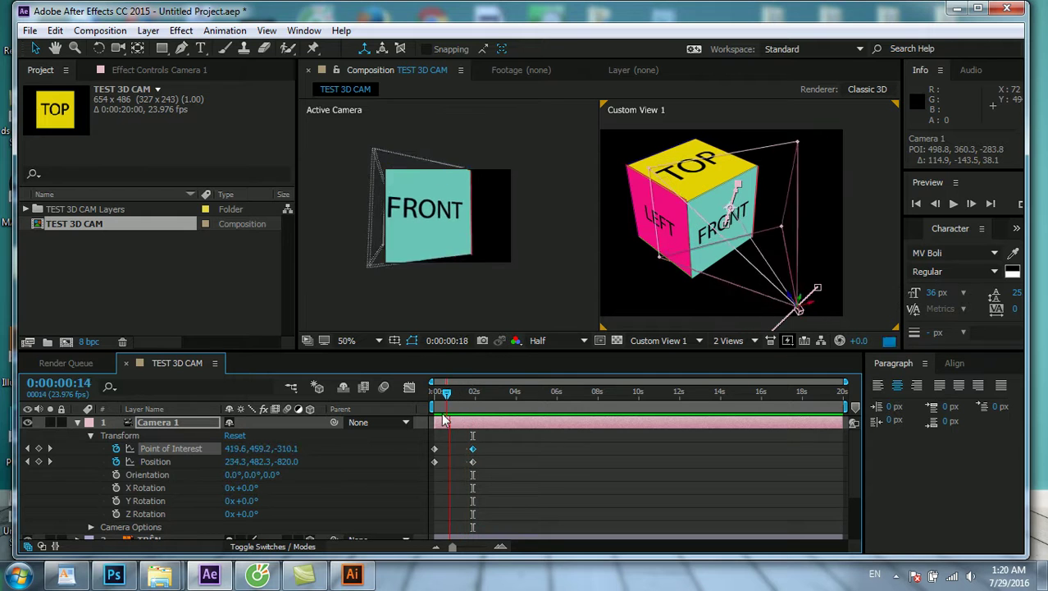
mouse_move(464, 406)
left_mouse_down()
mouse_move(444, 420)
mouse_move(434, 411)
left_mouse_up()
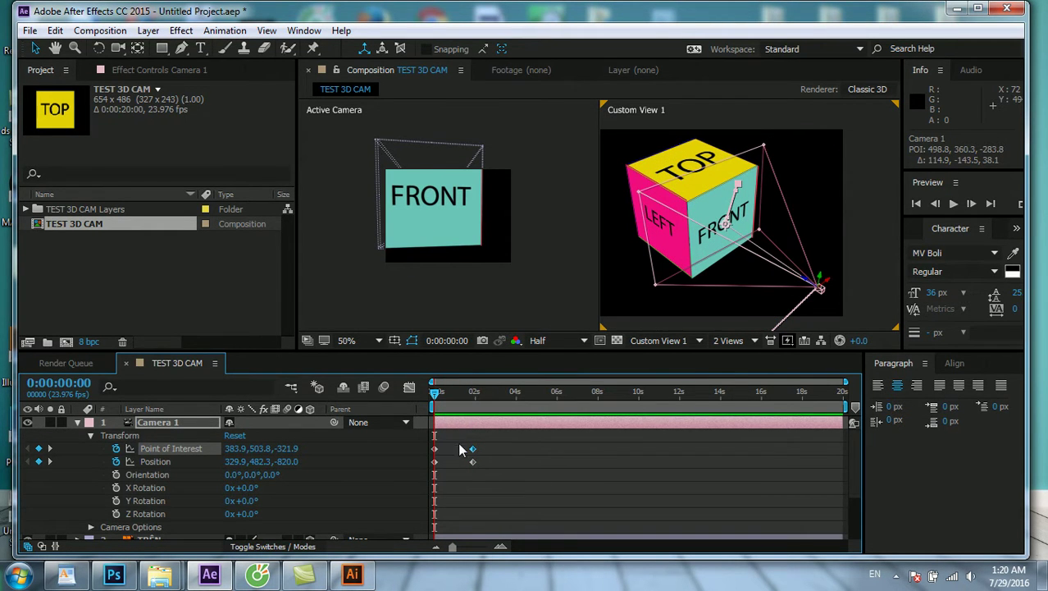
Undo and delete the leftover Point of Interest keyframe, then return to the start
key("ctrl+z")
key("ctrl+z")
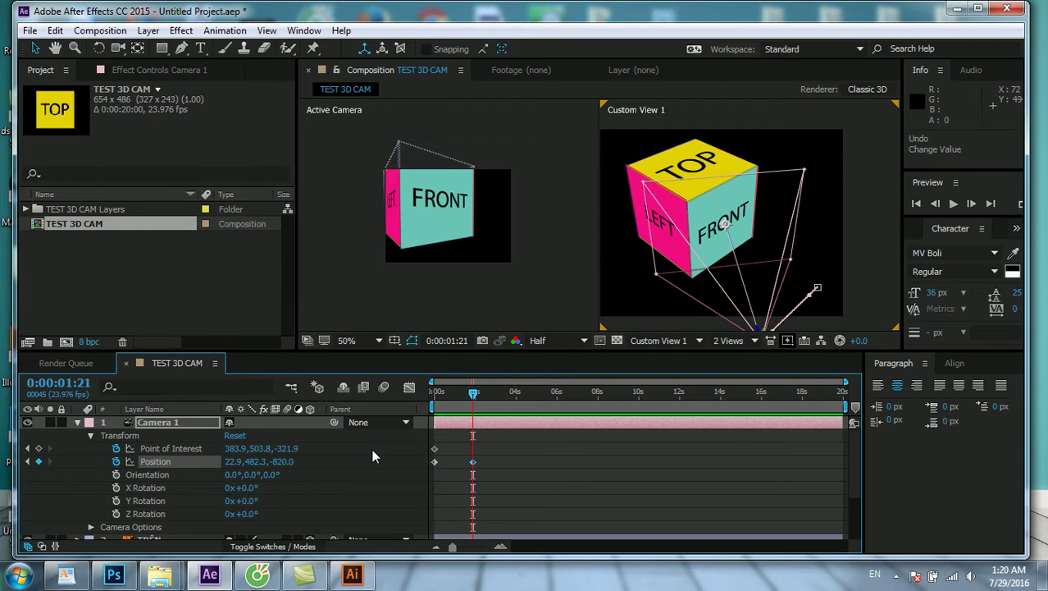
left_click(435, 448)
key("Delete")
mouse_move(473, 393)
left_mouse_down()
mouse_move(485, 393)
mouse_move(472, 393)
left_mouse_up()
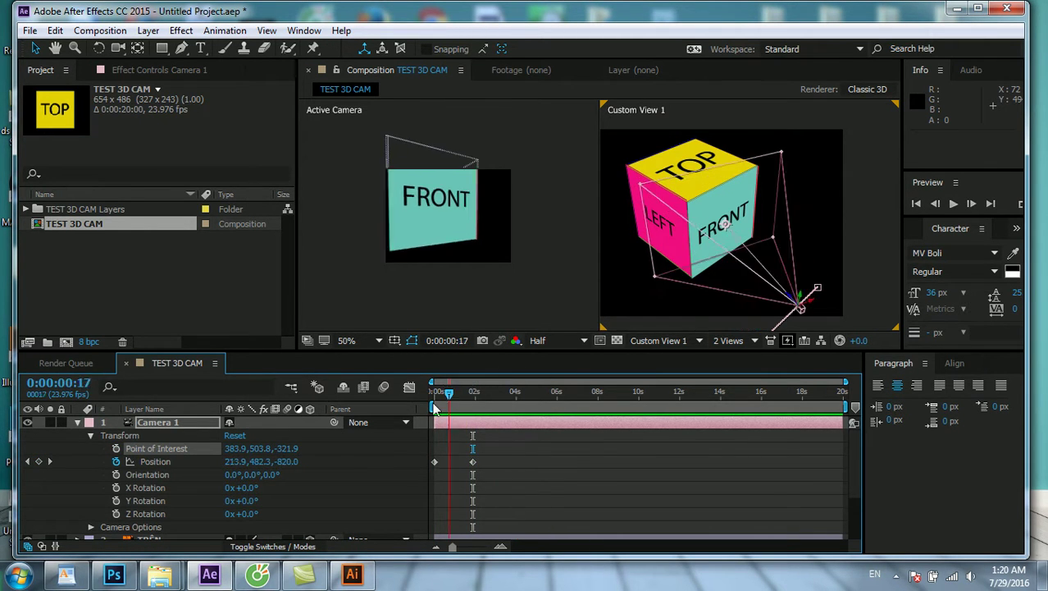
key("Home")
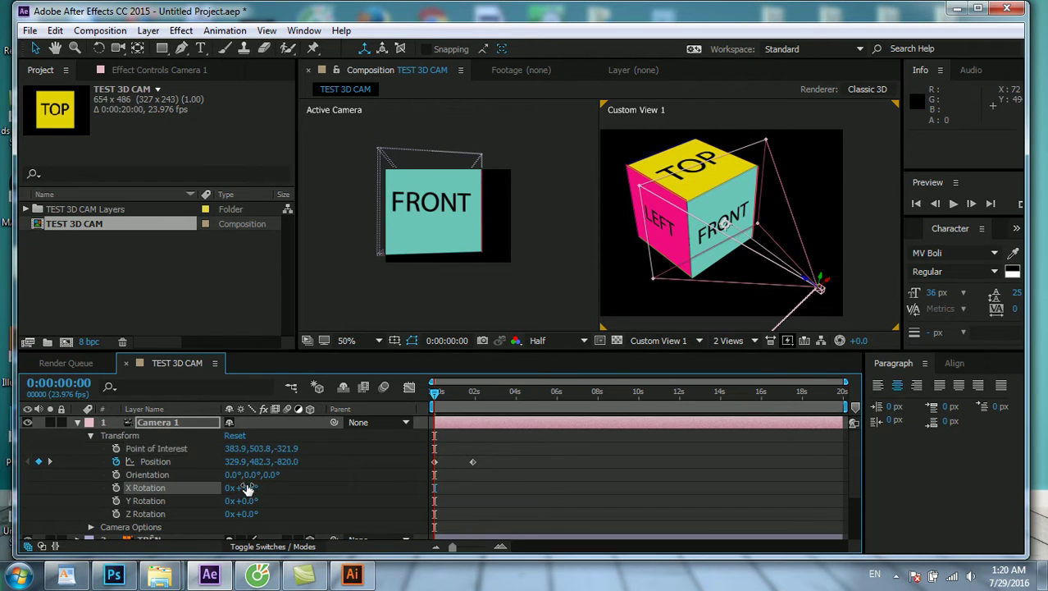
Try Y Rotation 14° and X Rotation 59° on Camera 1, undoing each
left_click_drag(235, 501, 278, 520)
key("ctrl+z")
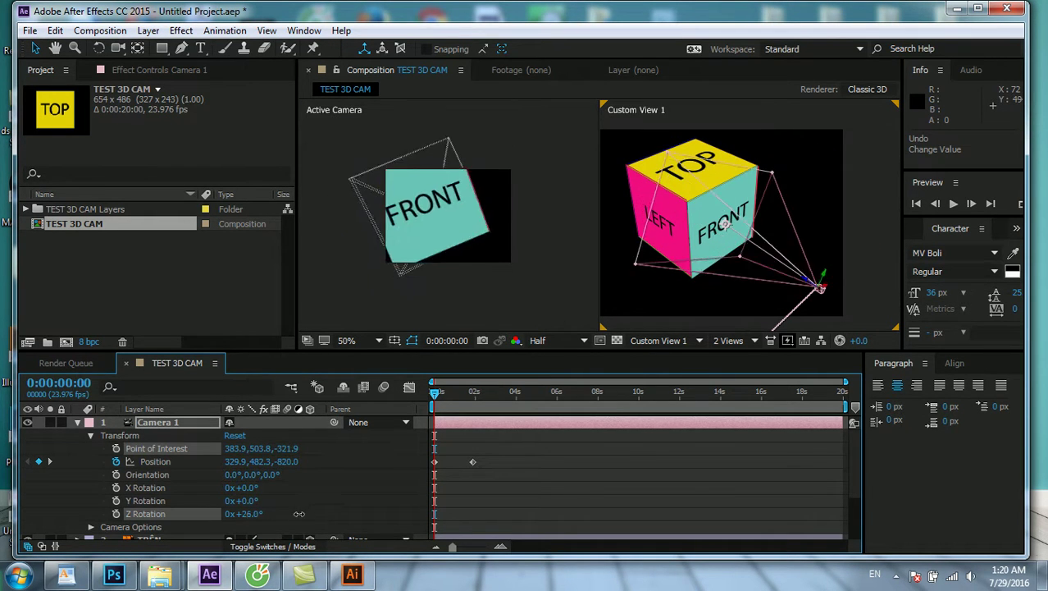
key("ctrl+z")
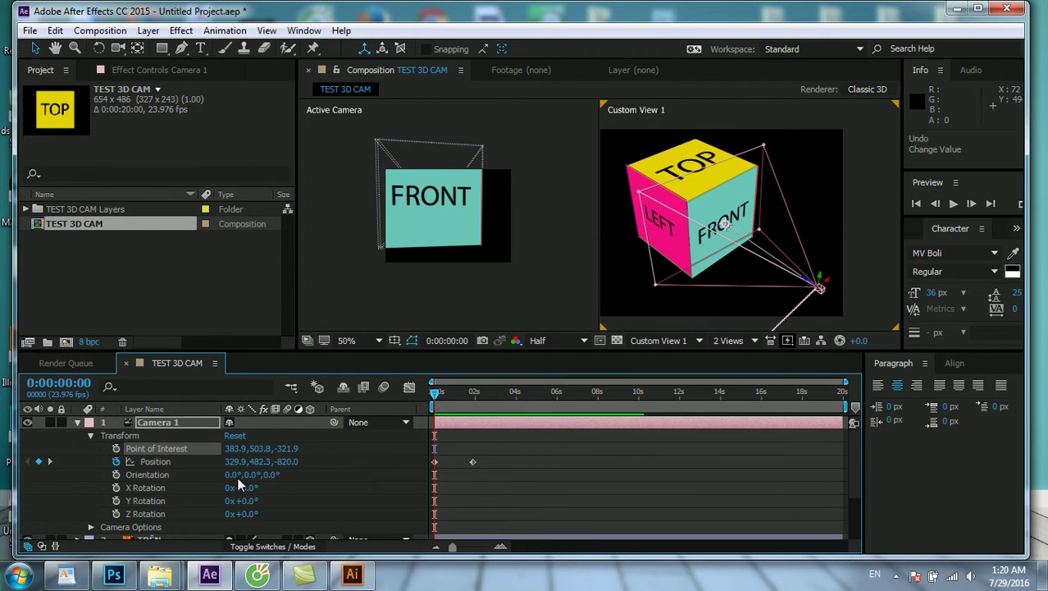
left_click_drag(246, 488, 287, 485)
key("ctrl+z")
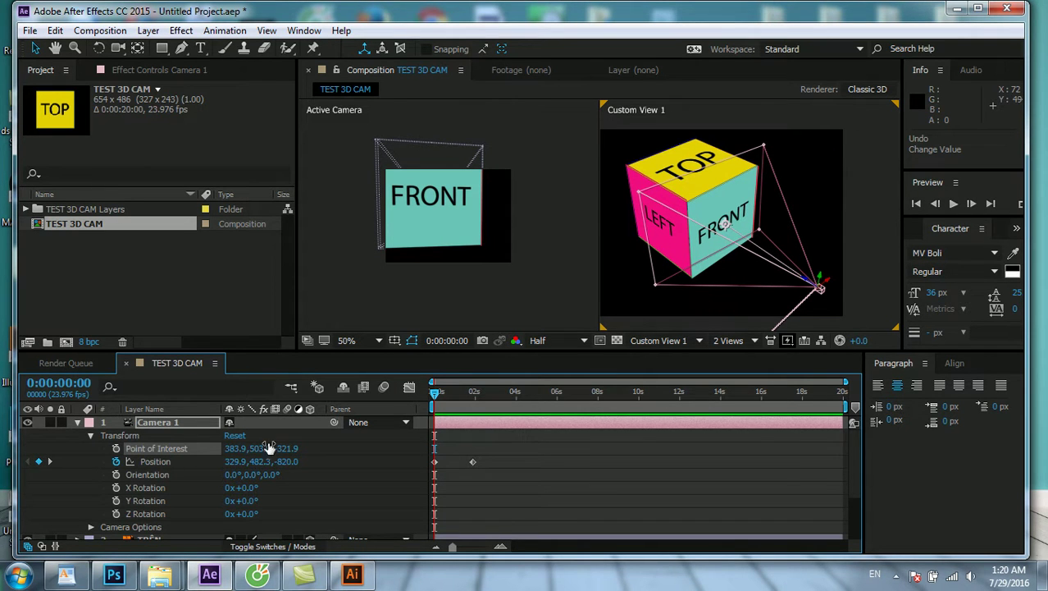
Delete Camera 1's Position keyframes and aim it squarely at the FRONT face
left_click(471, 456)
left_click_drag(469, 464, 423, 471)
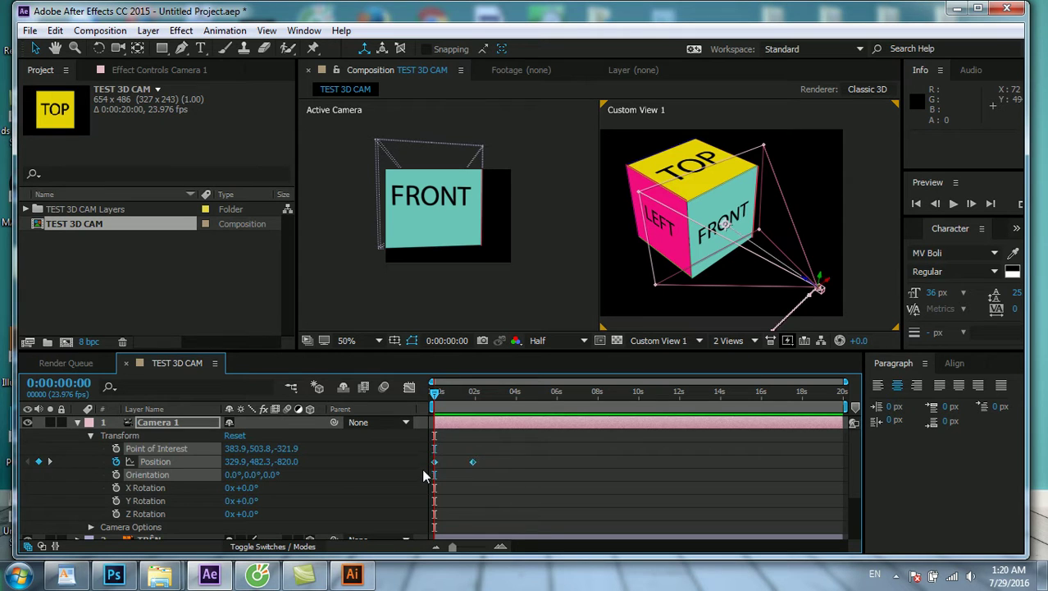
key("Delete")
key("ctrl+z")
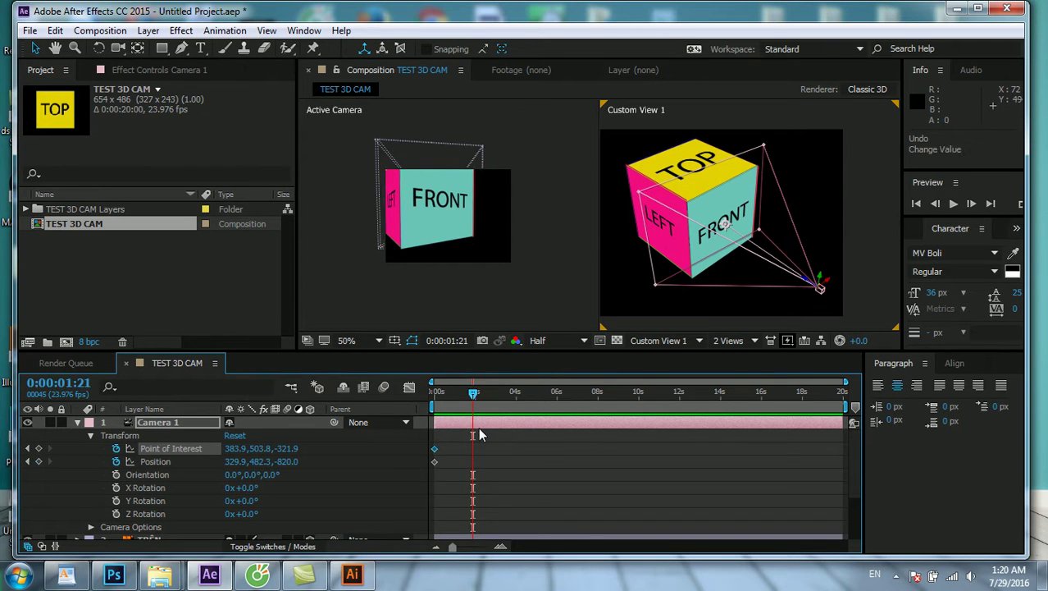
key("ctrl+shift+z")
key("ctrl+z")
key("ctrl+z")
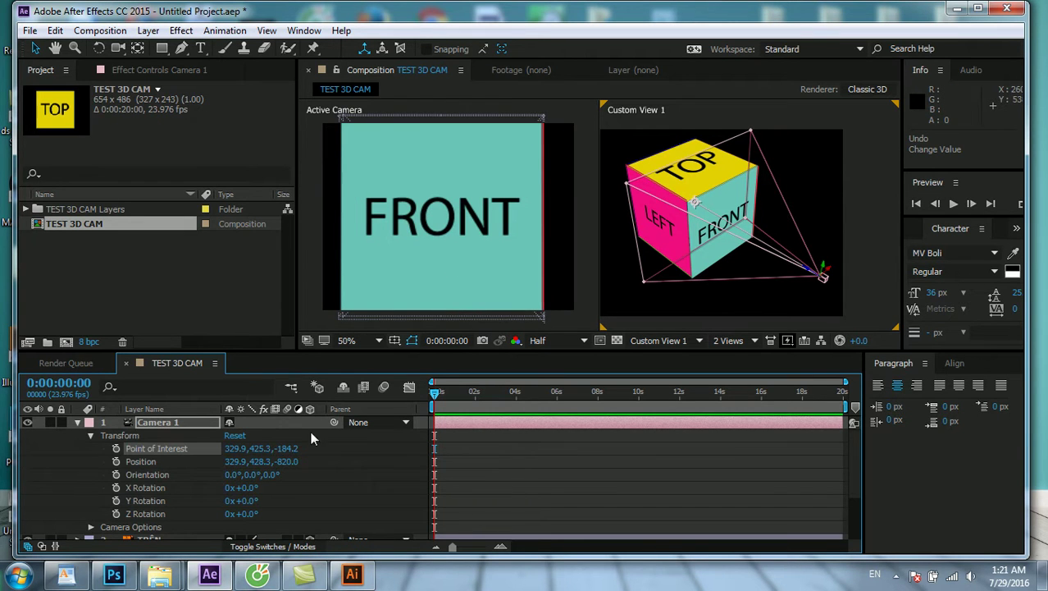
Start keyframes on all six Camera 1 Transform properties at 0s, then move to 0:00:02:03
left_click_drag(116, 449, 116, 514)
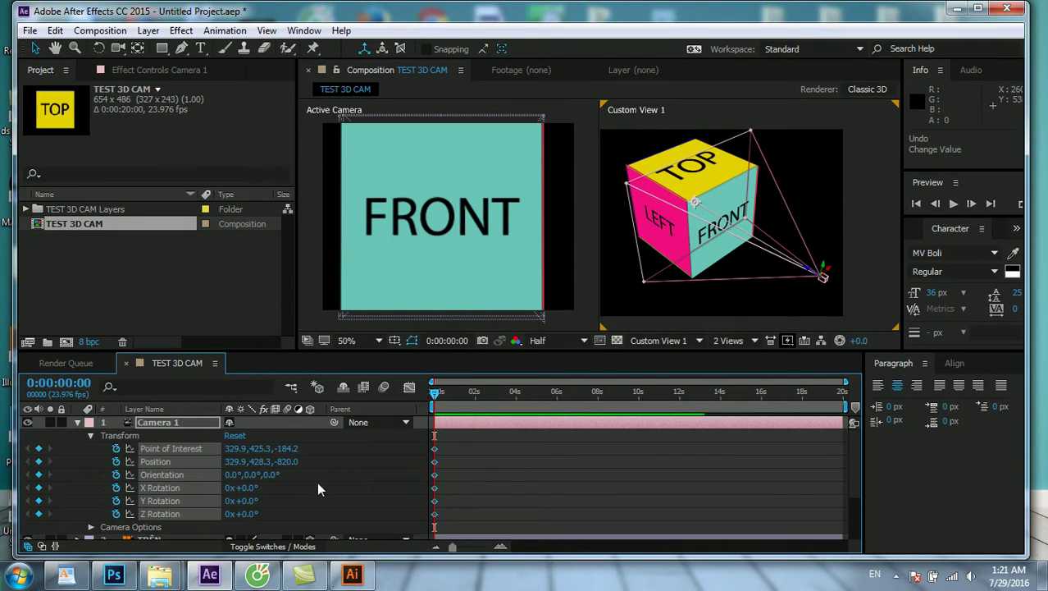
left_click_drag(464, 393, 479, 393)
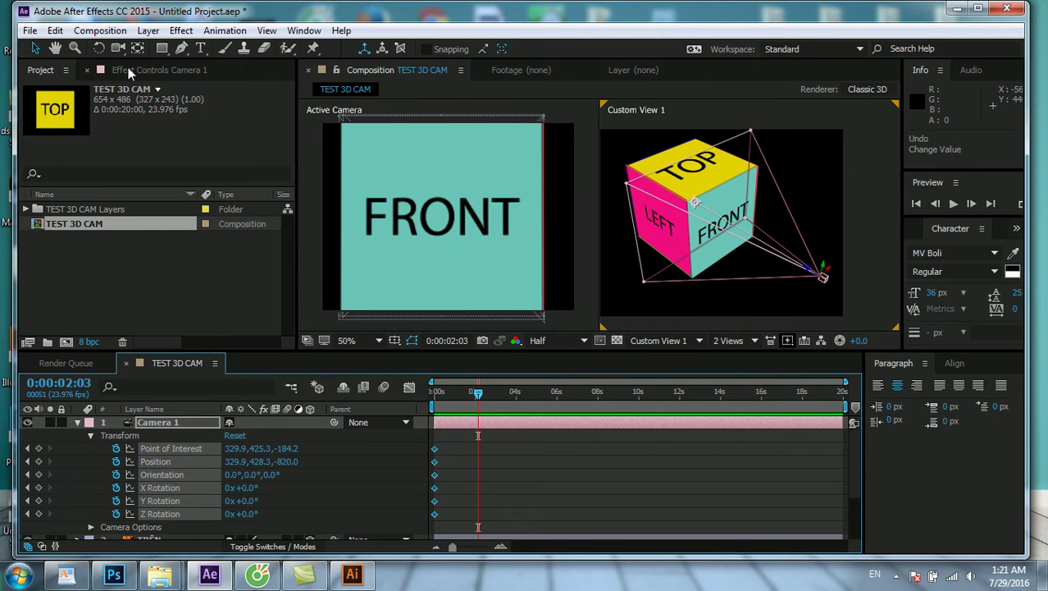
left_click_drag(117, 47, 200, 49)
mouse_move(709, 213)
left_mouse_down()
mouse_move(639, 212)
mouse_move(733, 208)
left_mouse_up()
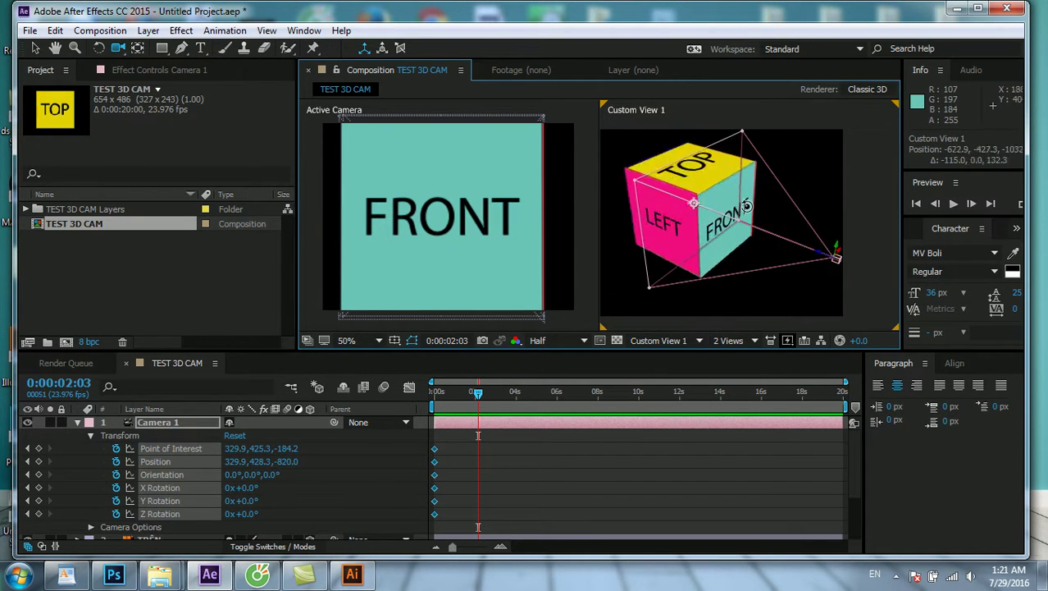
Switch to the Orbit Camera Tool and return the time indicator to the start
left_click(677, 340)
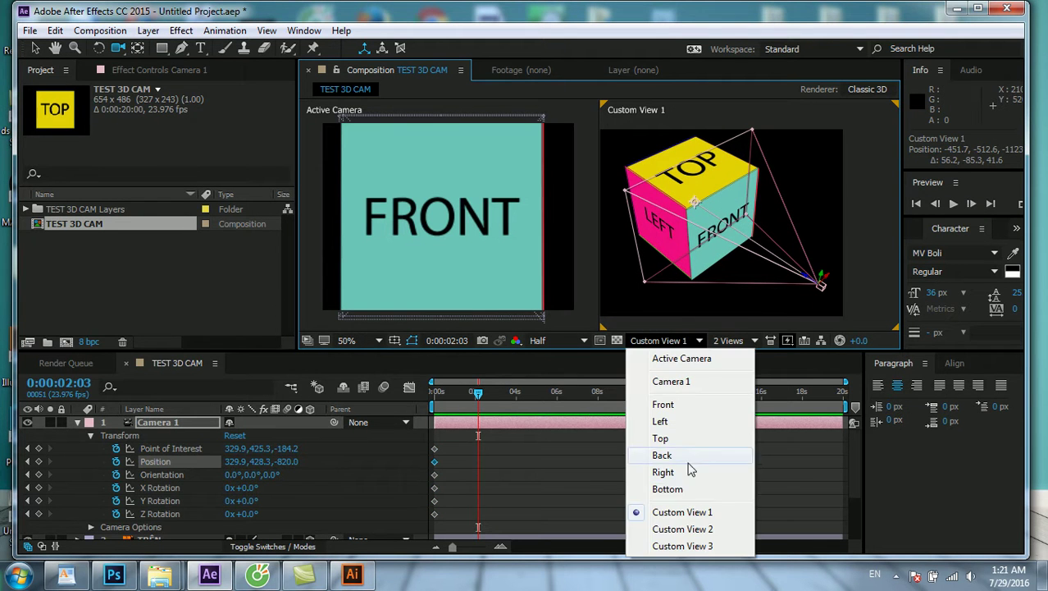
left_click(567, 241)
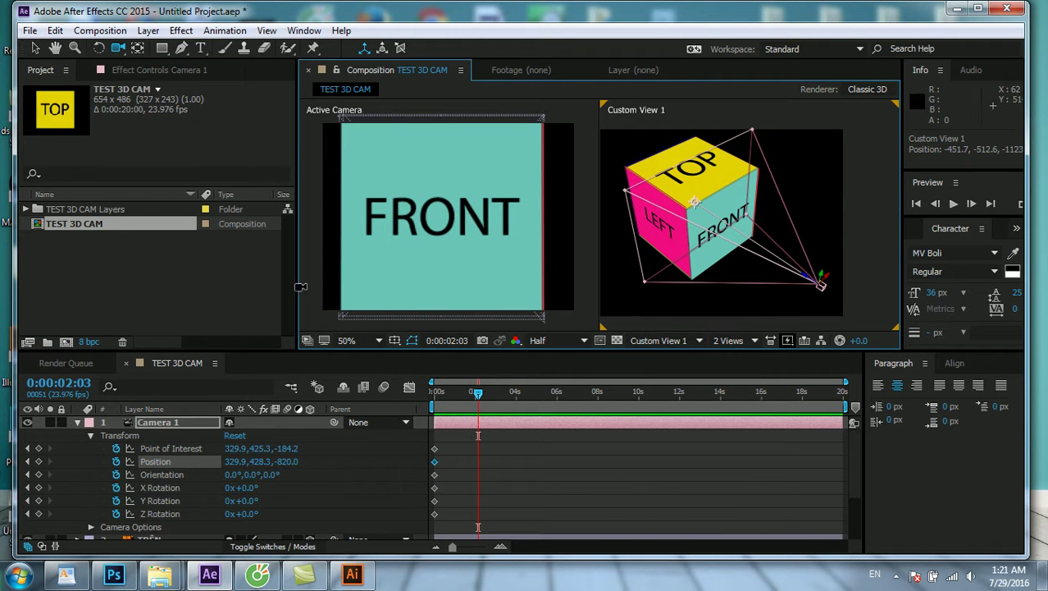
left_click_drag(120, 50, 163, 71)
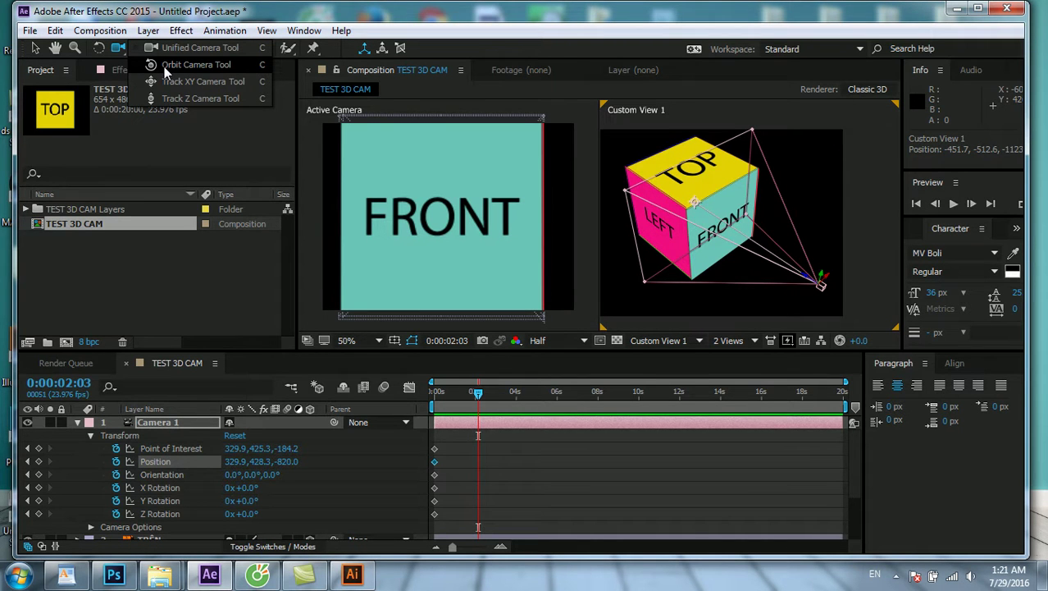
left_click_drag(164, 72, 164, 72)
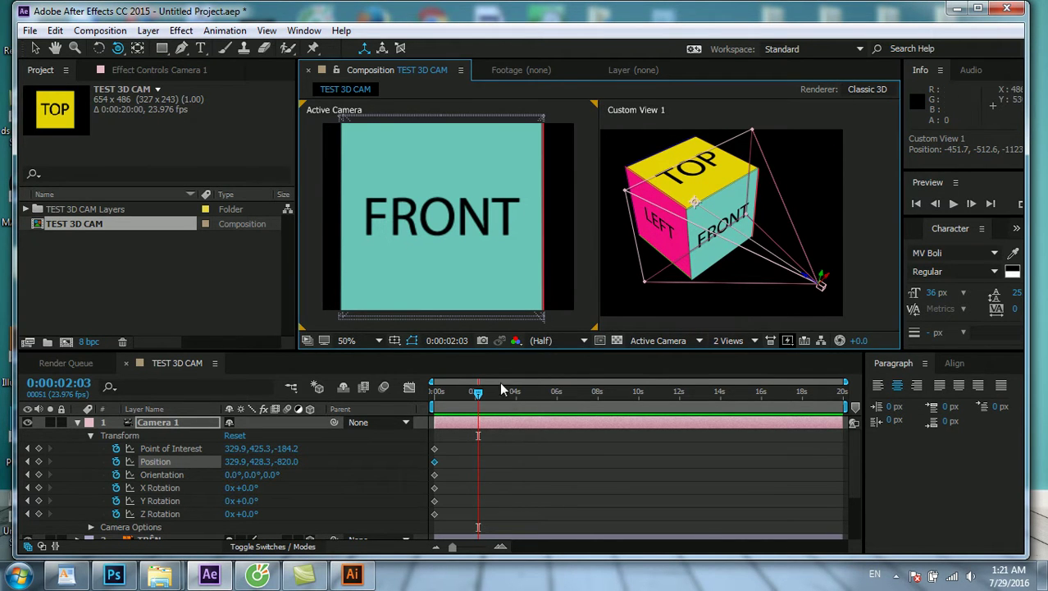
mouse_move(469, 397)
left_mouse_down()
mouse_move(418, 407)
mouse_move(479, 397)
left_mouse_up()
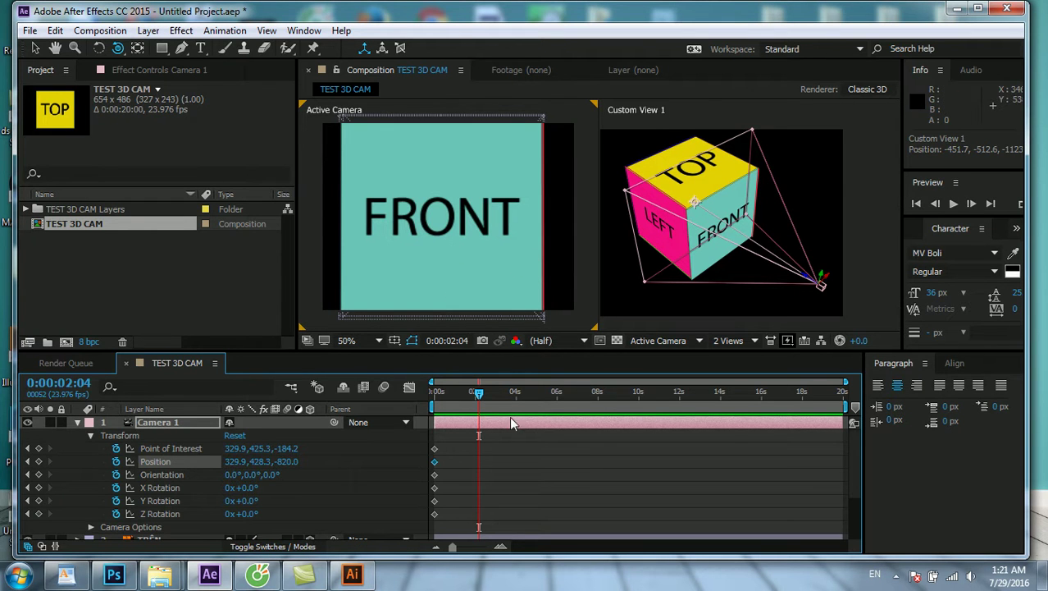
left_click(161, 423)
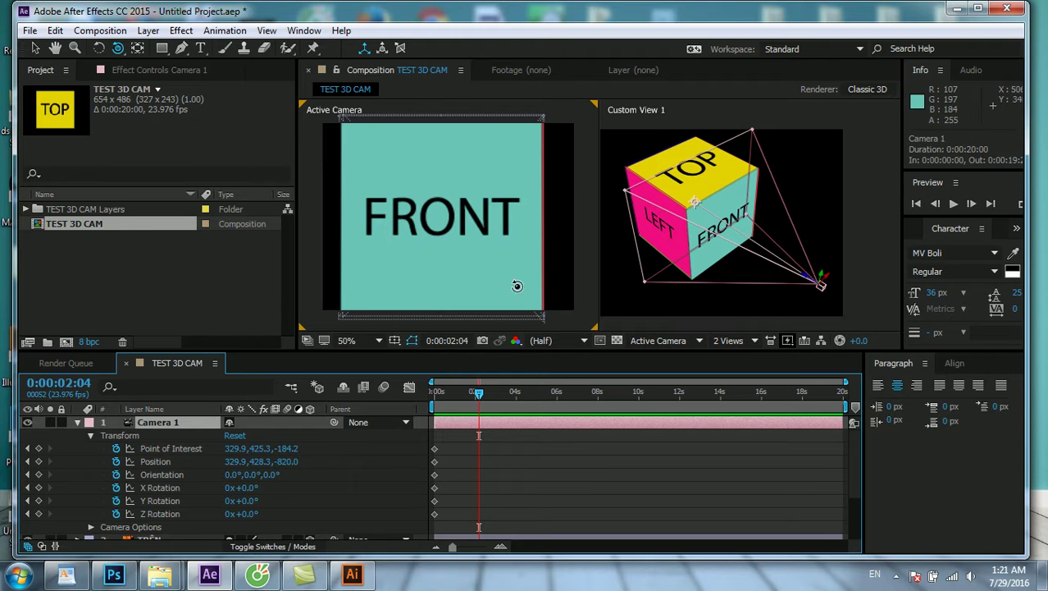
At 0:00:01:23 orbit Camera 1 round to frame the RIGHT face squarely
left_click_drag(479, 392, 475, 392)
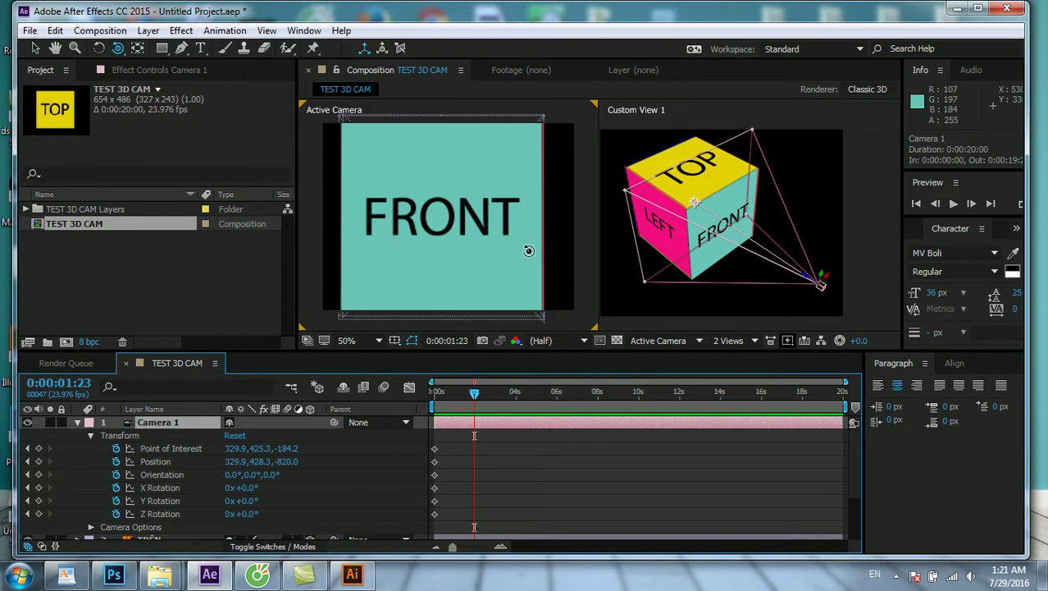
mouse_move(539, 231)
left_mouse_down()
mouse_move(412, 244)
mouse_move(472, 243)
left_mouse_up()
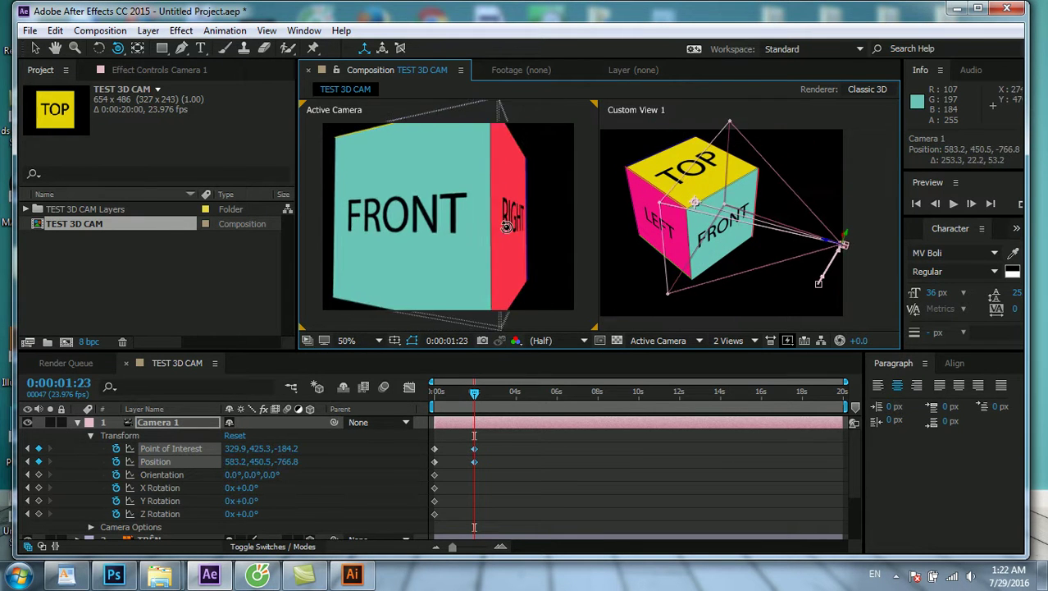
left_click_drag(472, 242, 487, 278)
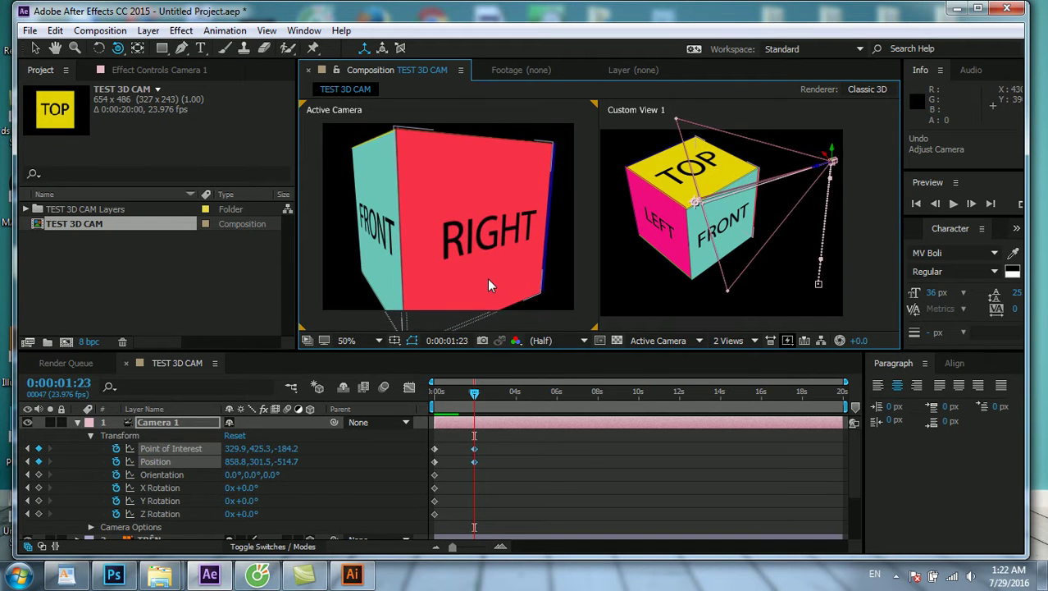
key("ctrl+z")
mouse_move(476, 396)
left_mouse_down()
mouse_move(437, 405)
mouse_move(474, 402)
left_mouse_up()
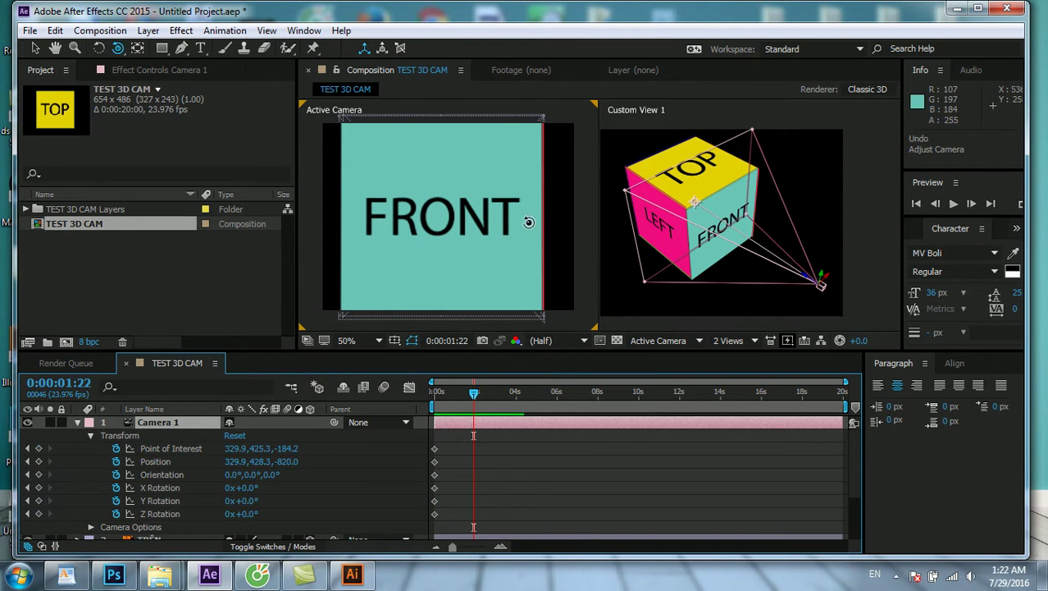
left_click_drag(528, 221, 409, 239)
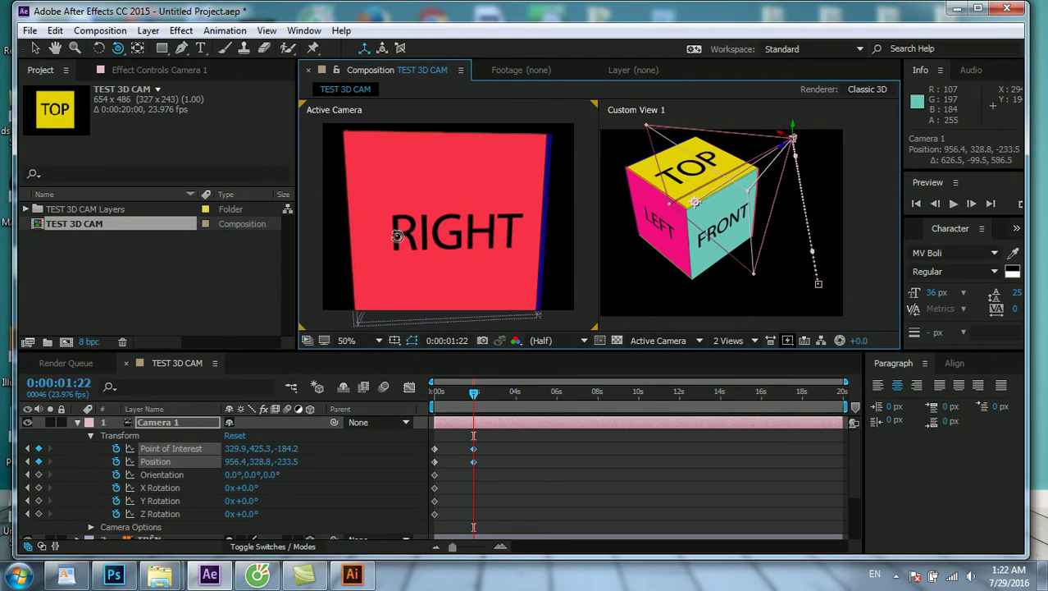
left_click_drag(397, 236, 393, 229)
Orbit the camera to BACK near 3s, LEFT past 4s and FRONT at 8s
left_click_drag(479, 398, 508, 398)
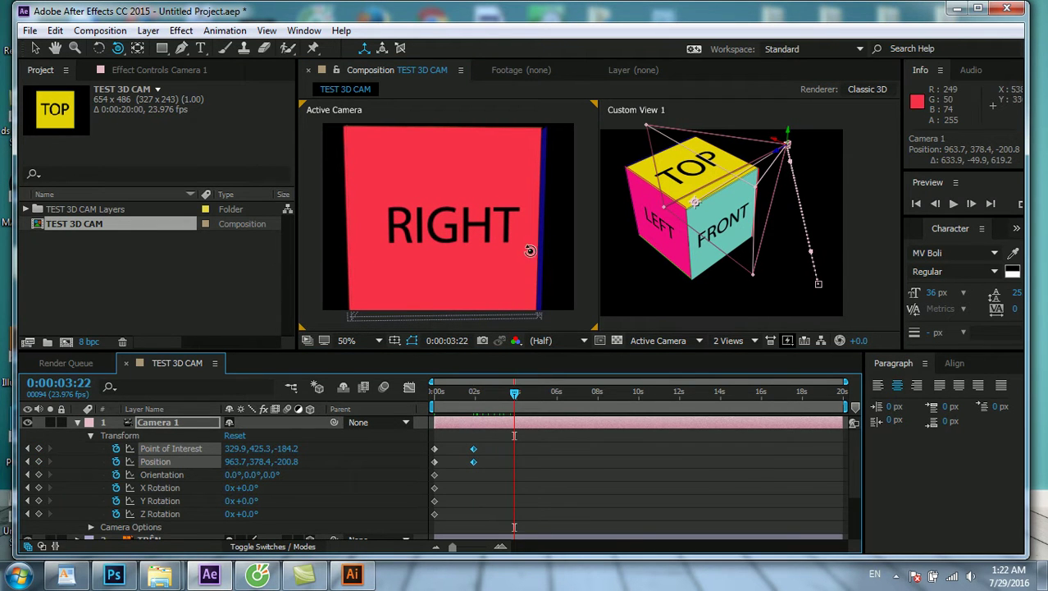
left_click_drag(533, 242, 396, 240)
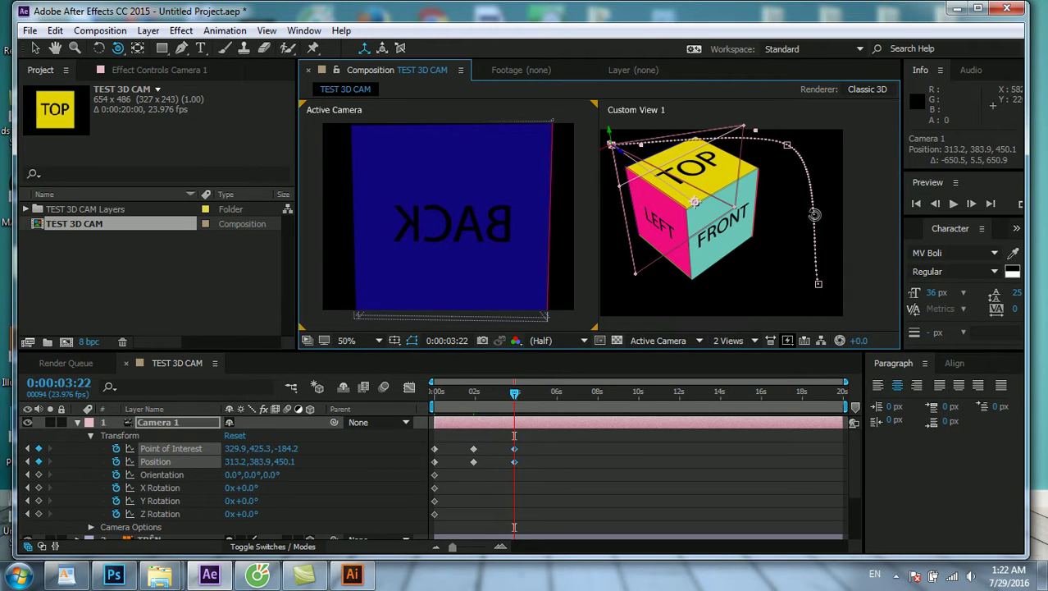
left_click(530, 392)
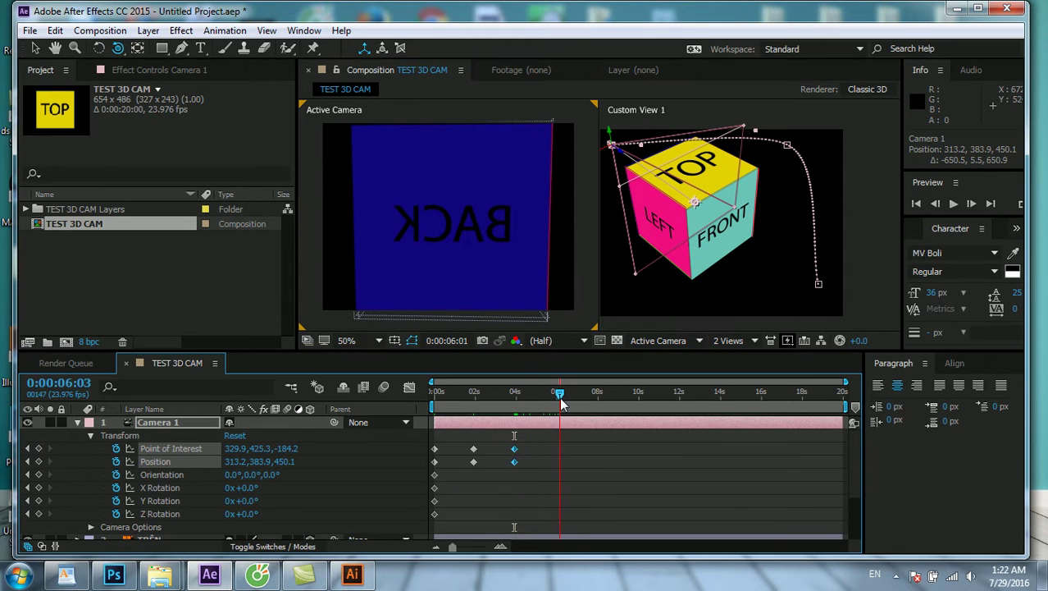
left_click_drag(534, 236, 404, 238)
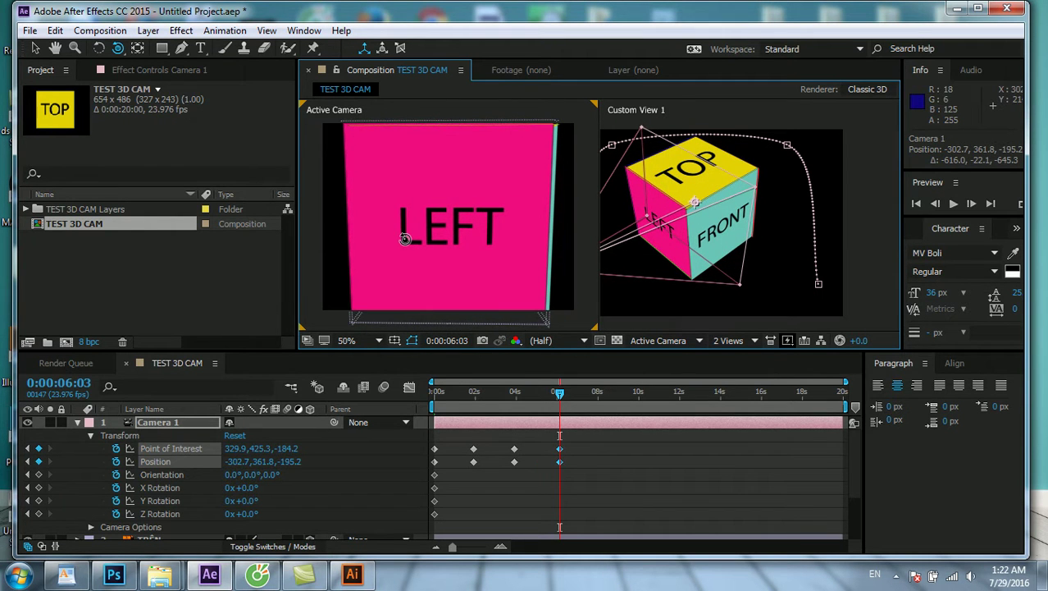
left_click_drag(581, 398, 599, 401)
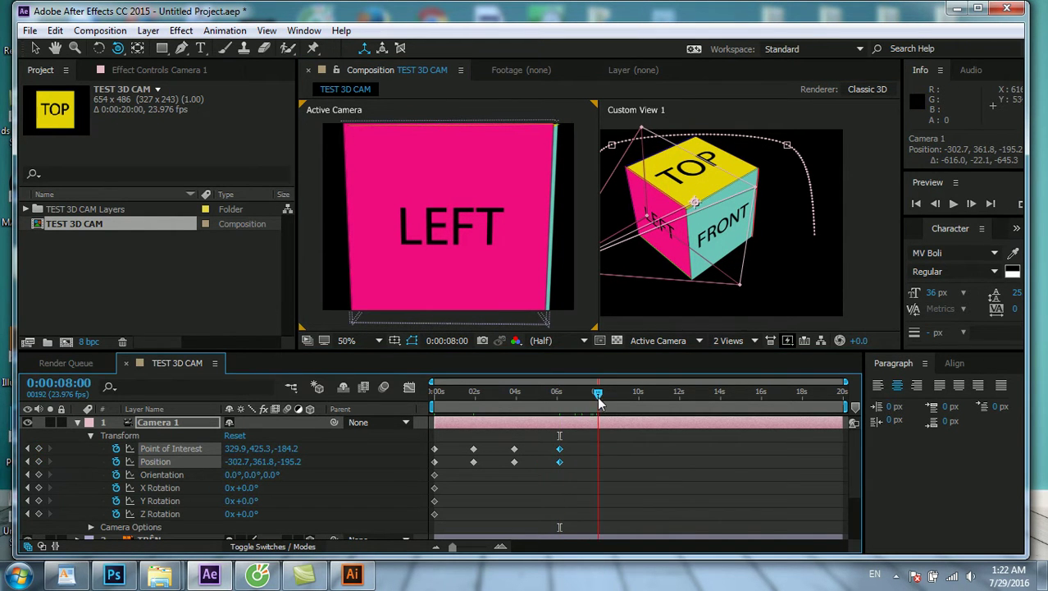
mouse_move(529, 245)
left_mouse_down()
mouse_move(405, 247)
mouse_move(386, 227)
left_mouse_up()
left_click_drag(598, 393, 437, 393)
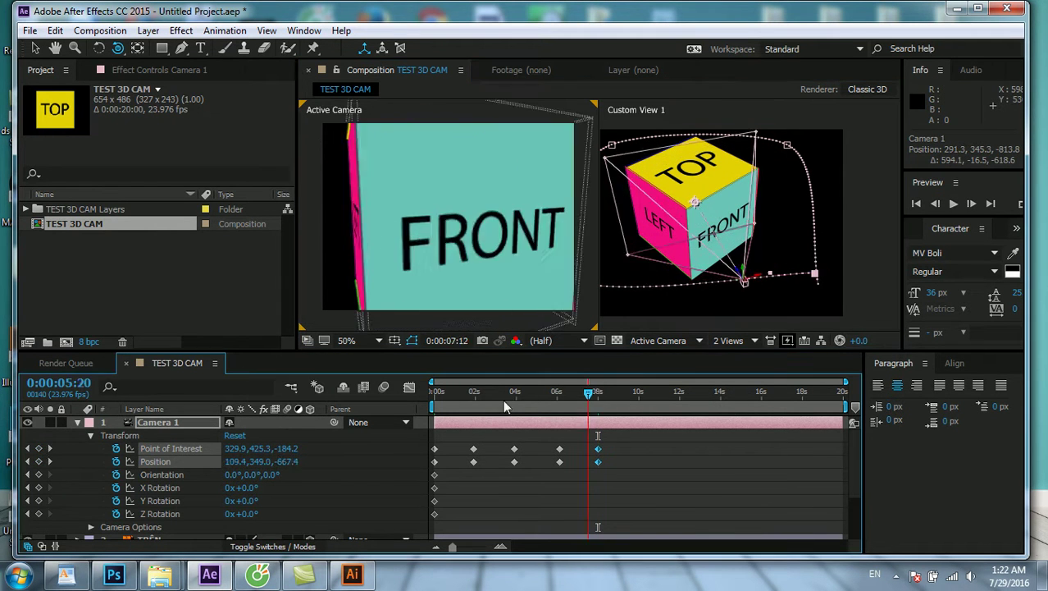
key("space")
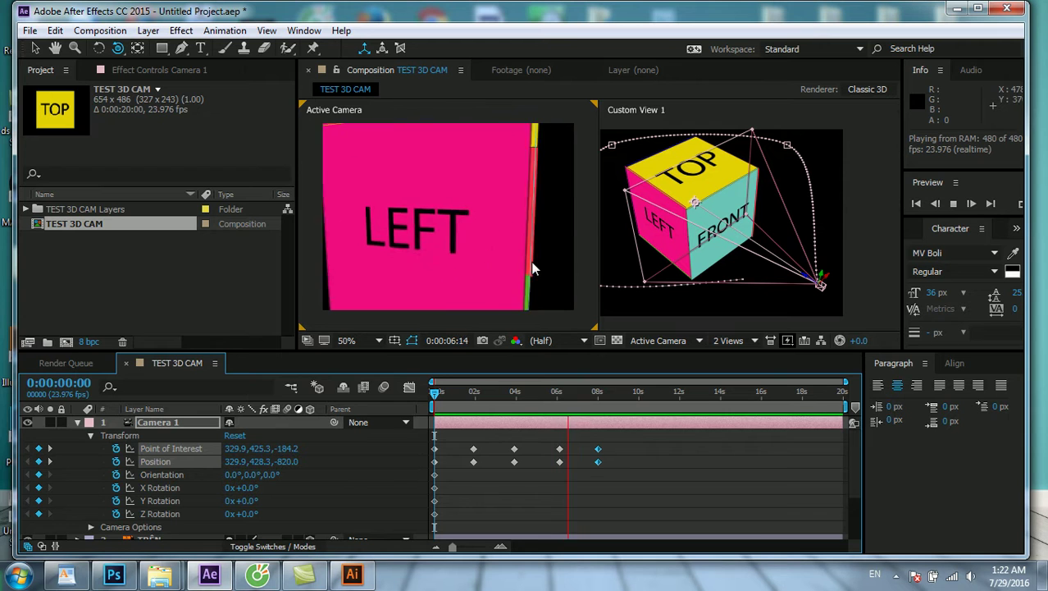
key("space")
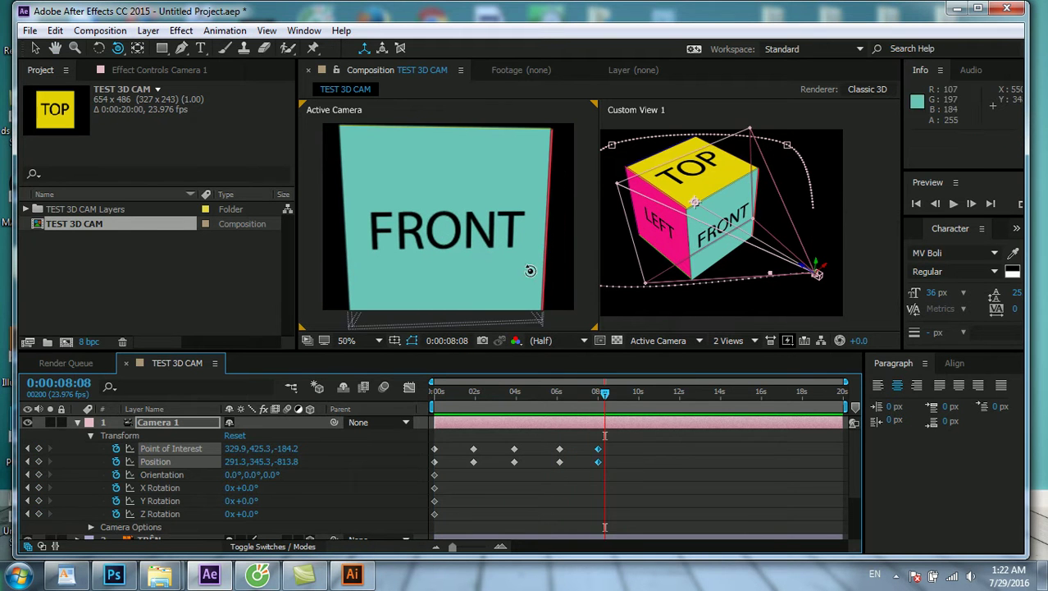
left_click_drag(607, 399, 450, 421)
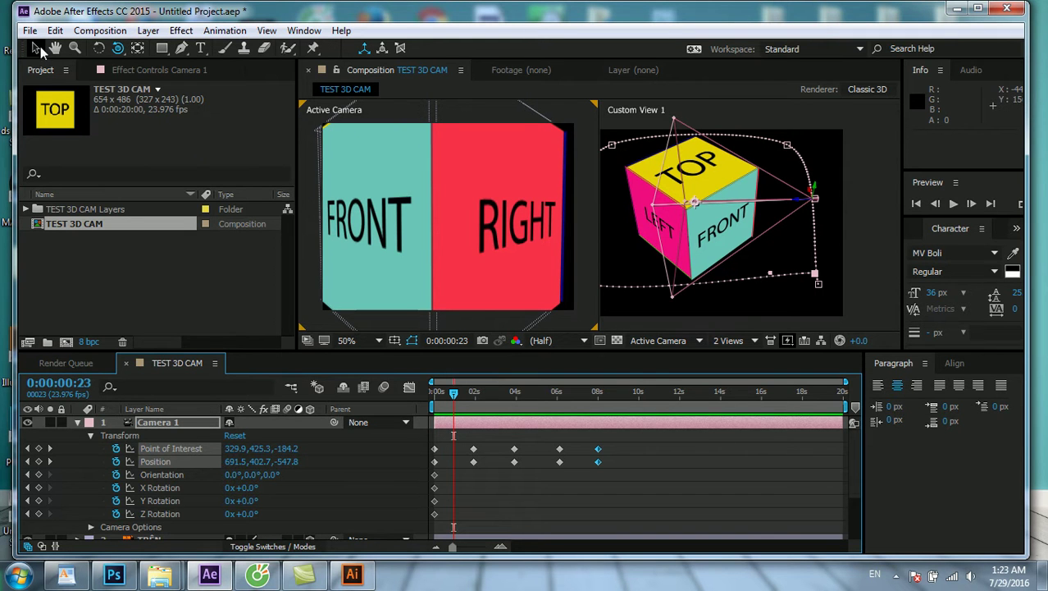
Undo a trial camera shift and switch to the Track Z Camera Tool
left_click_drag(800, 205, 852, 201)
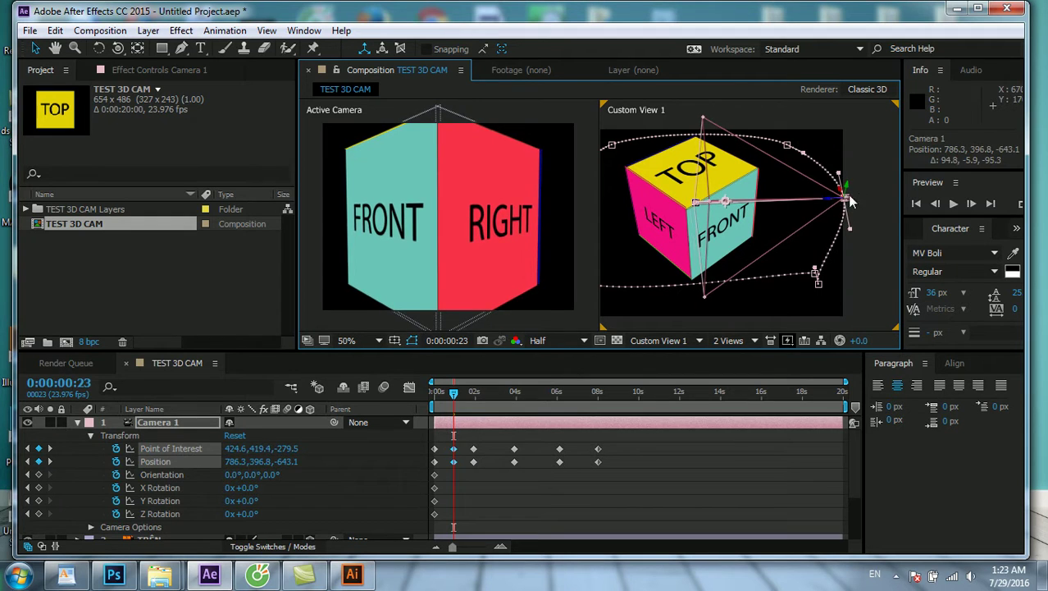
key("ctrl+z")
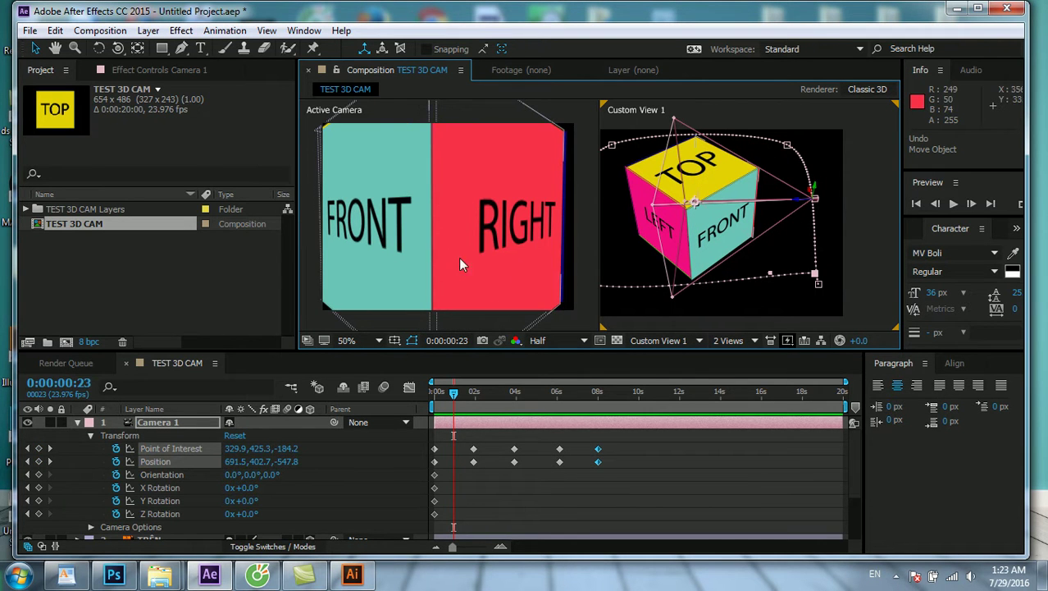
left_click(119, 48)
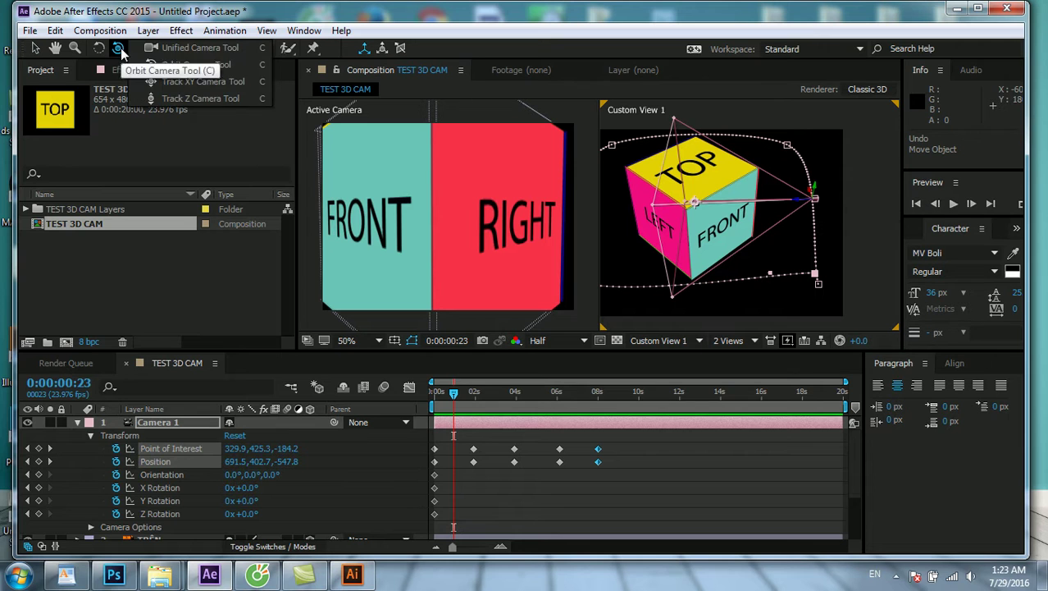
left_click(198, 99)
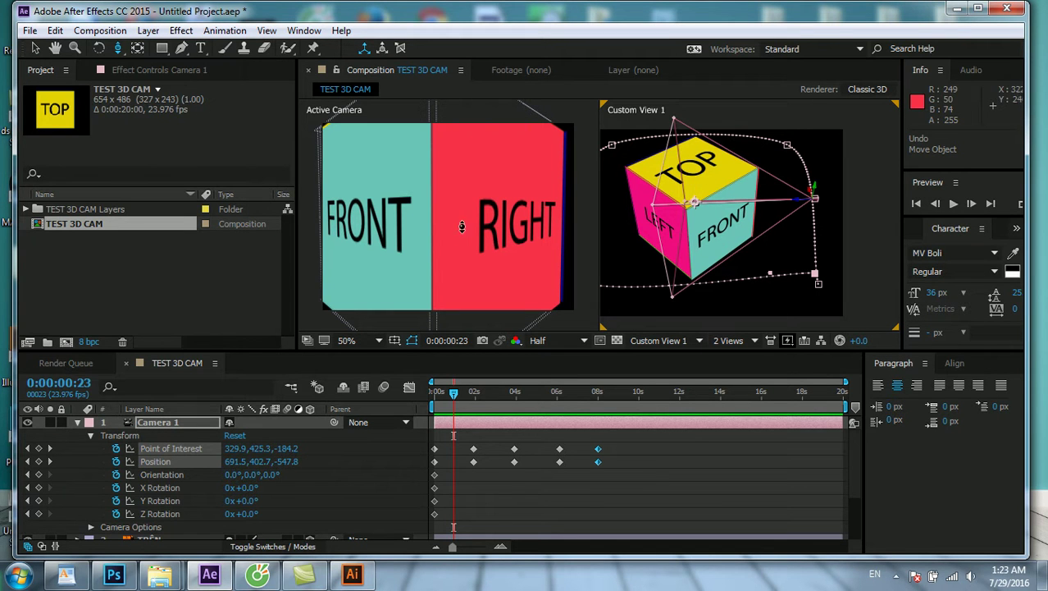
Test dollying the camera back and in, then undo the change
left_click_drag(444, 219, 452, 270)
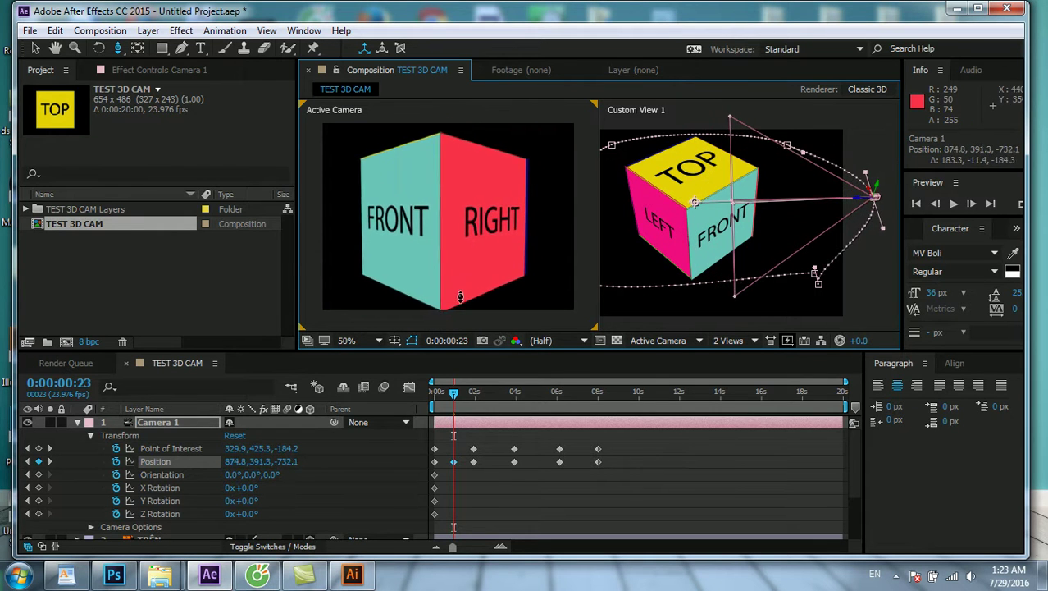
left_click_drag(451, 270, 443, 178)
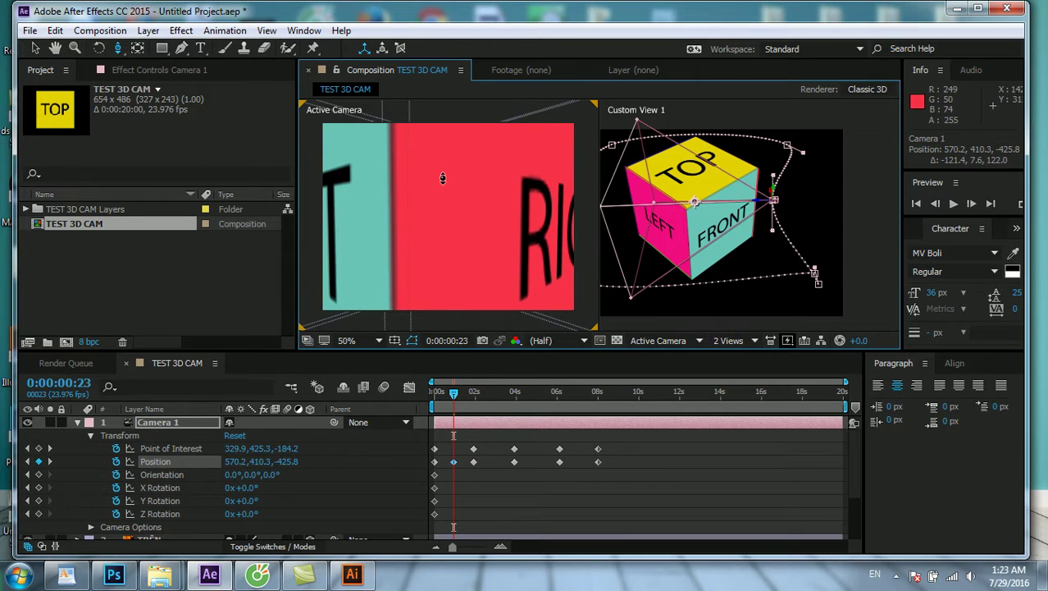
mouse_move(454, 392)
left_mouse_down()
mouse_move(437, 408)
mouse_move(471, 404)
left_mouse_up()
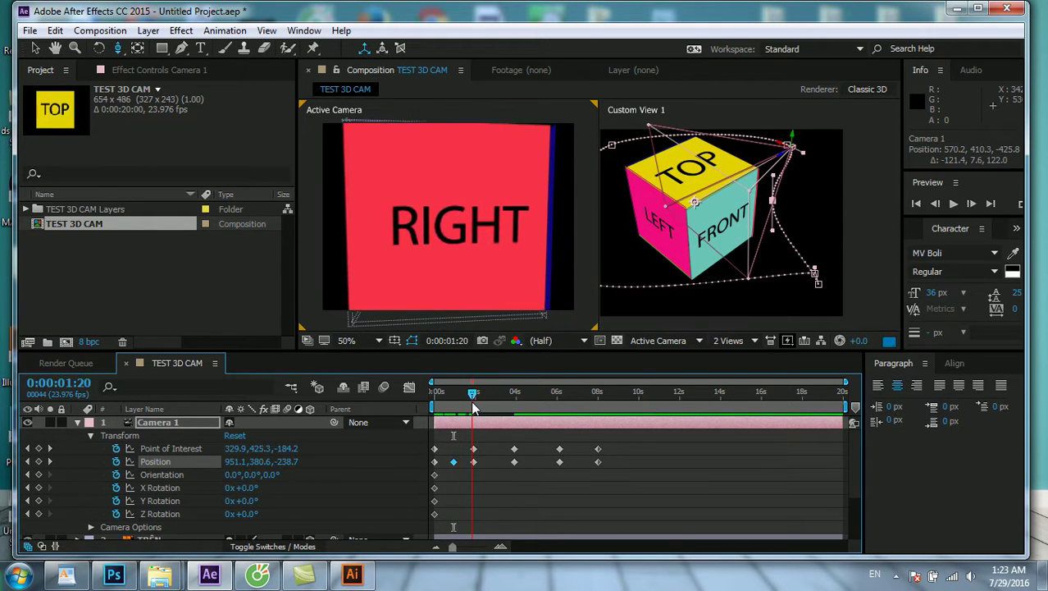
key("ctrl+z")
key("ctrl+z")
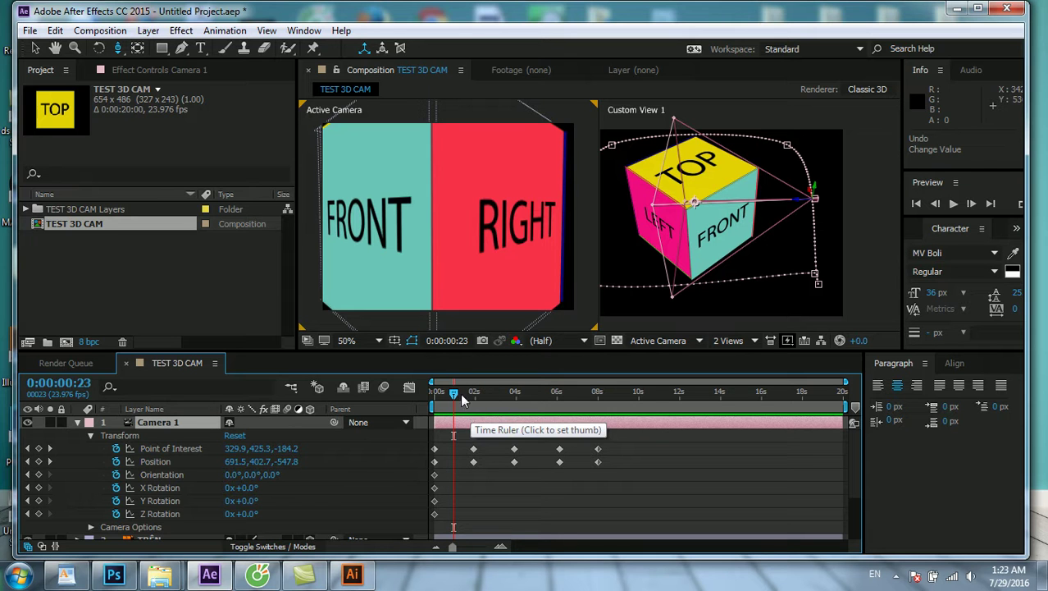
Pull Camera 1 back with Track Z, keyframing Position at 0:00:00:22
left_click_drag(455, 394, 454, 398)
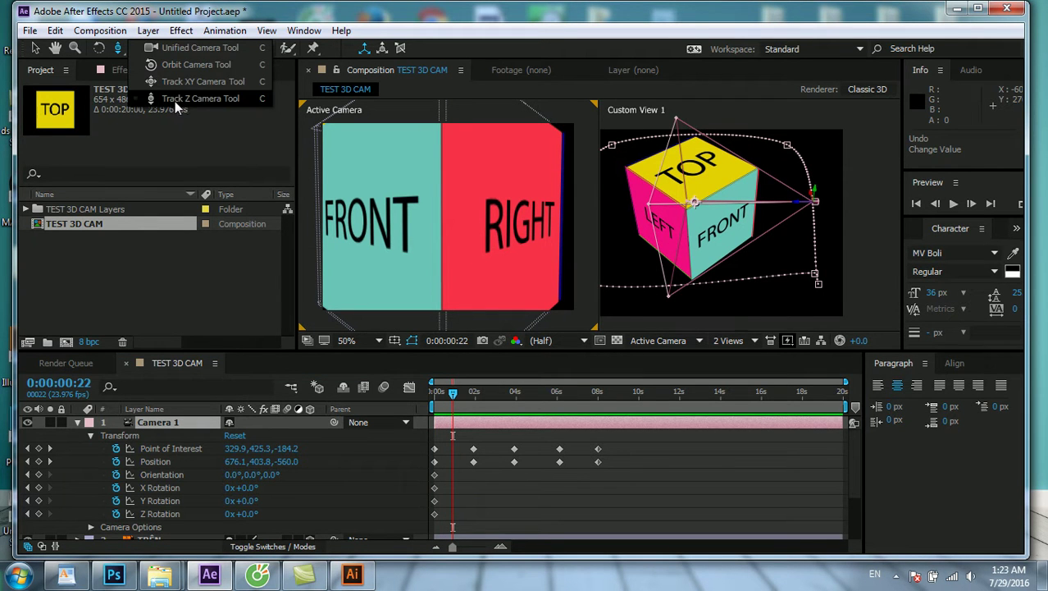
left_click_drag(175, 101, 182, 100)
mouse_move(448, 224)
left_mouse_down()
mouse_move(456, 289)
mouse_move(451, 208)
mouse_move(453, 245)
left_mouse_up()
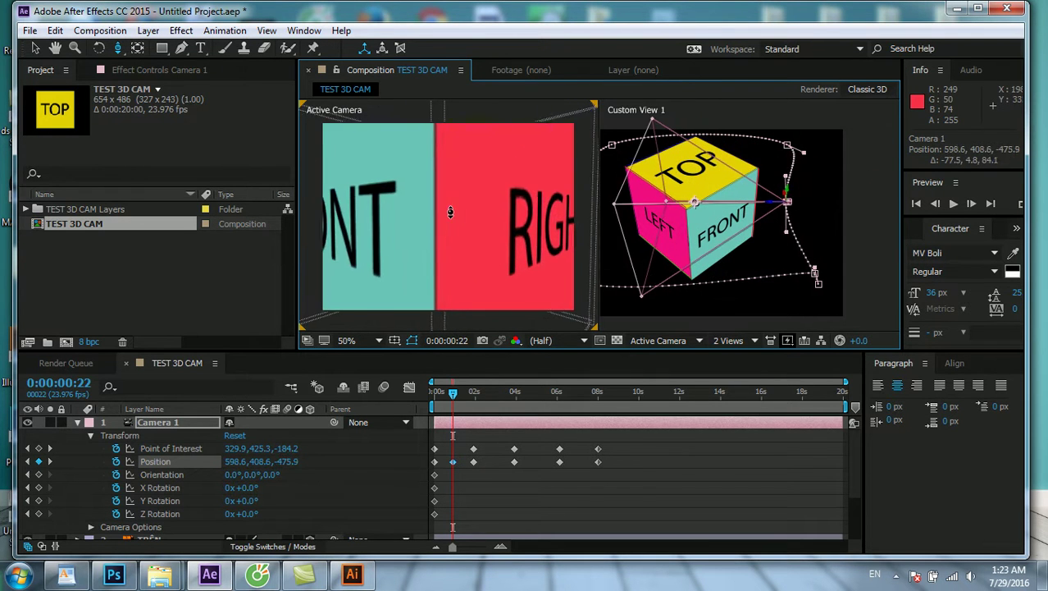
Orbit to the RIGHT-BACK, BACK-LEFT and LEFT-FRONT corners at 2:20, 5:01 and 7:01
left_click_drag(465, 391, 492, 397)
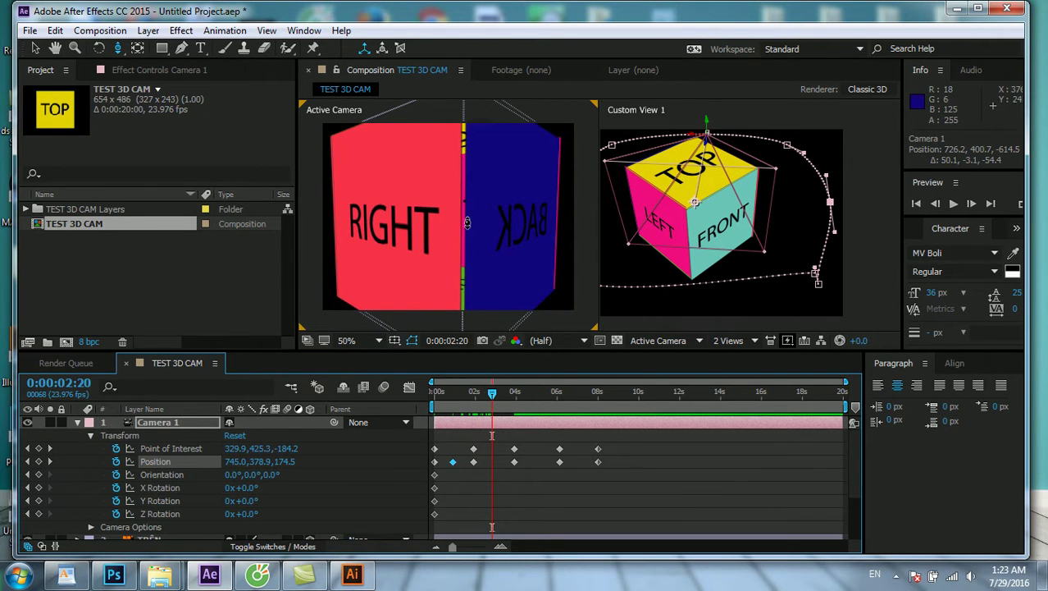
left_click_drag(466, 222, 471, 255)
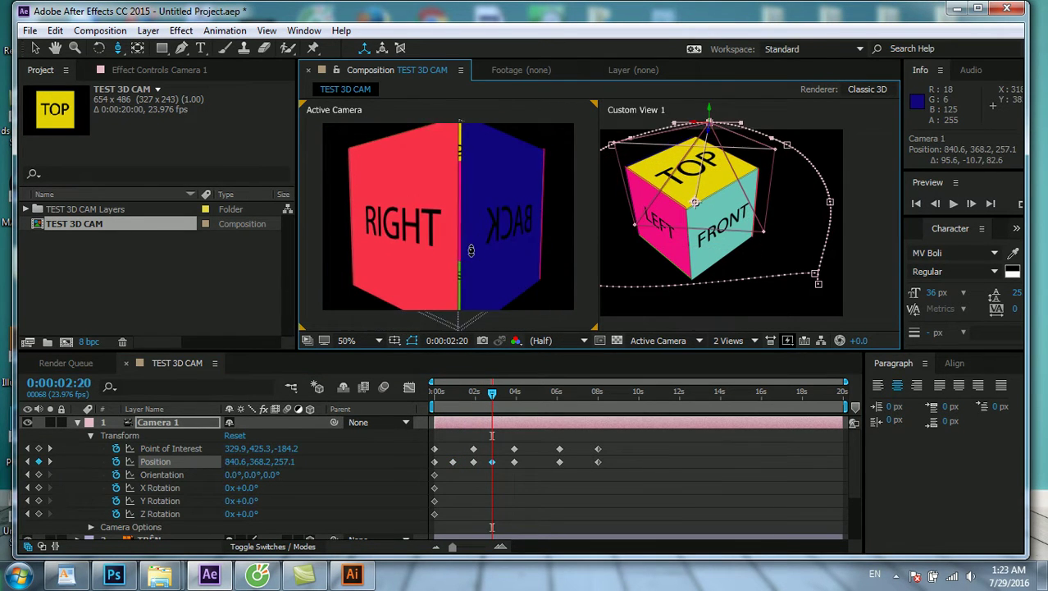
left_click(537, 400)
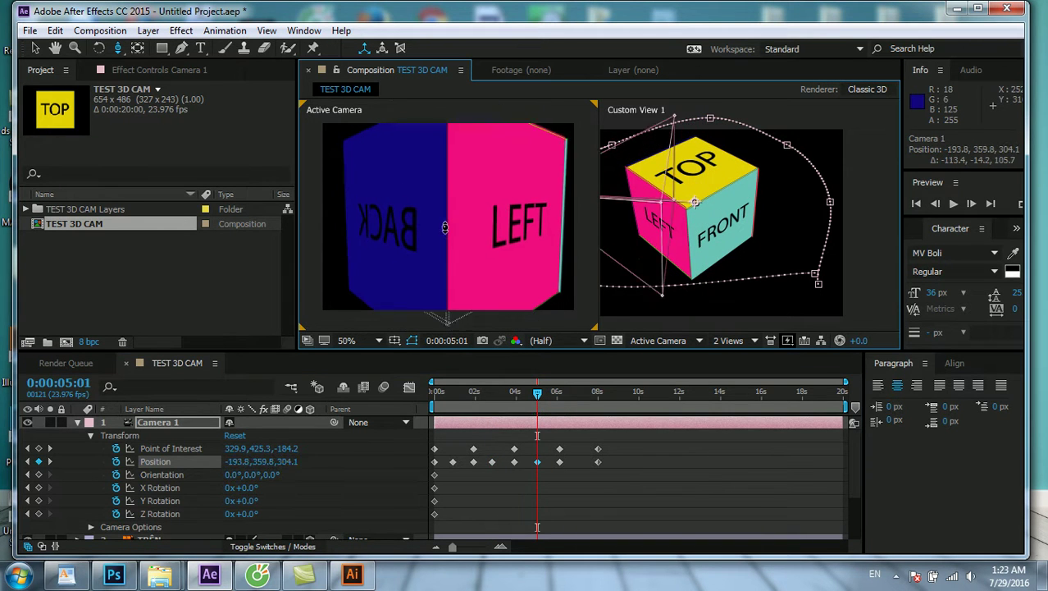
left_click_drag(444, 188, 447, 242)
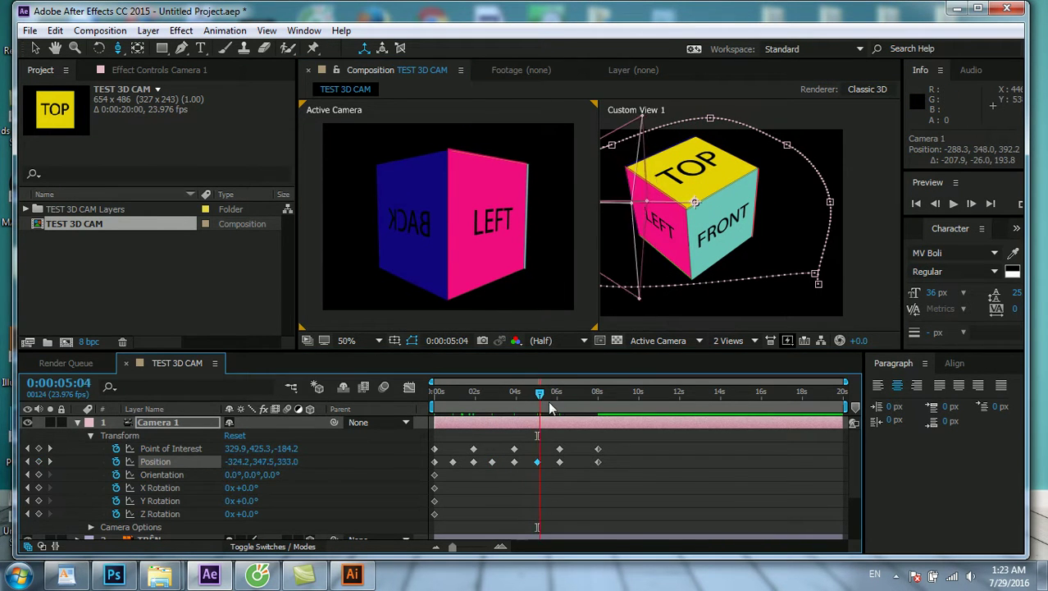
left_click_drag(535, 410, 579, 402)
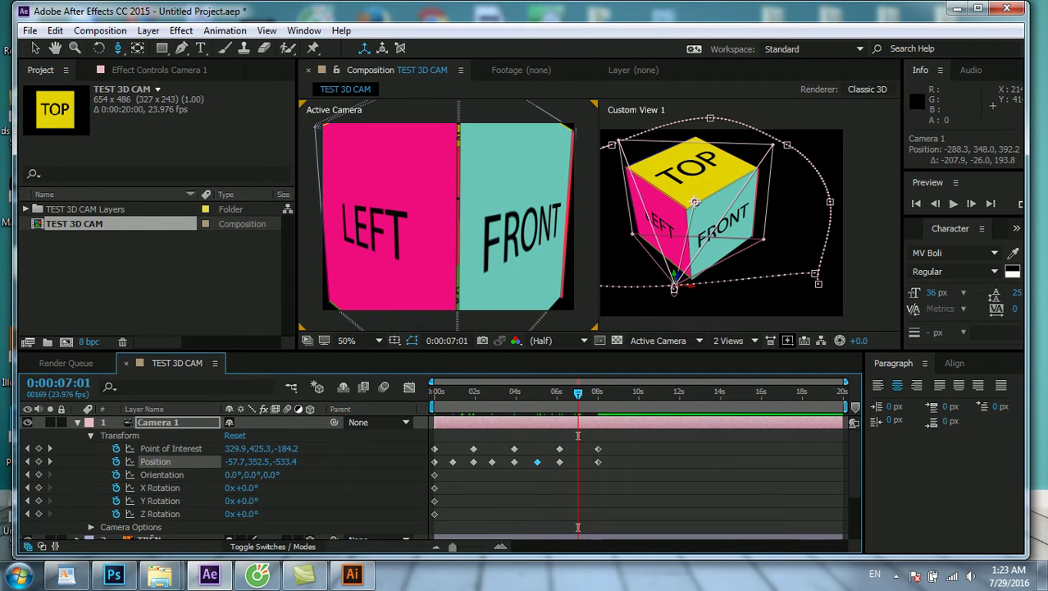
left_click_drag(487, 212, 487, 236)
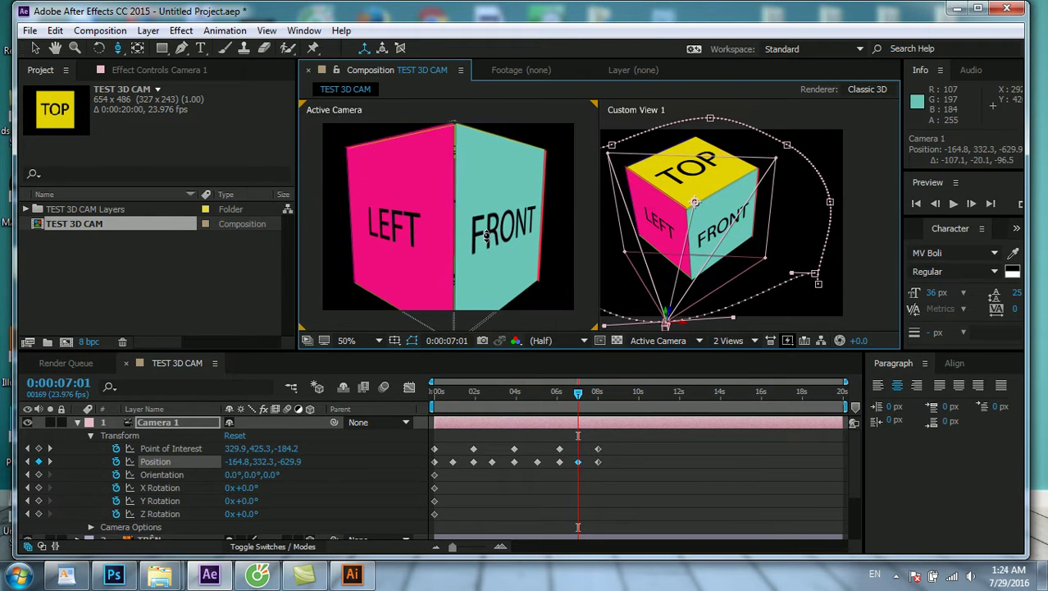
key("space")
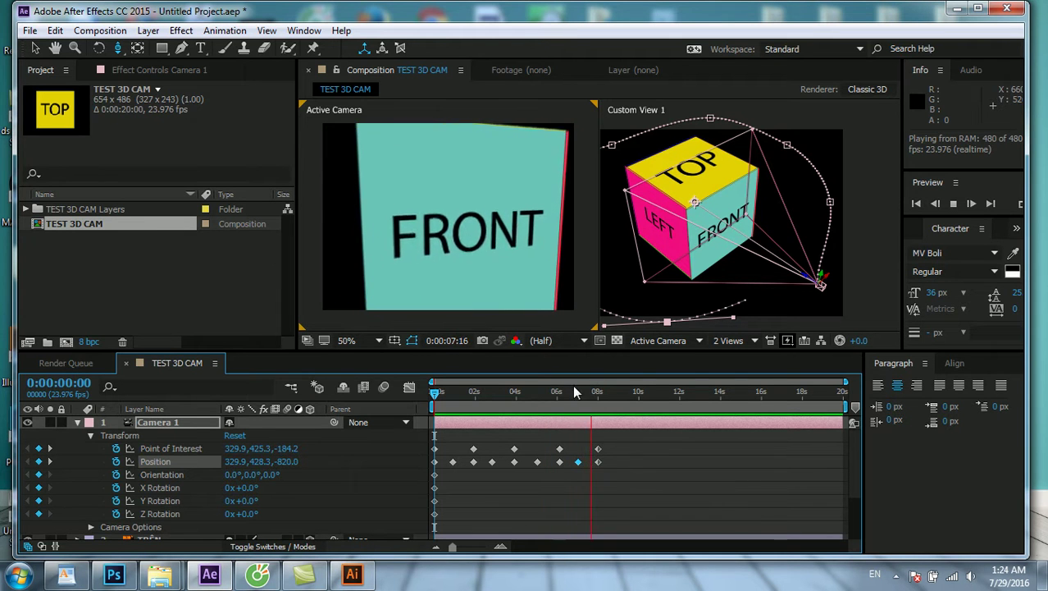
left_click(609, 394)
left_click_drag(610, 398, 612, 398)
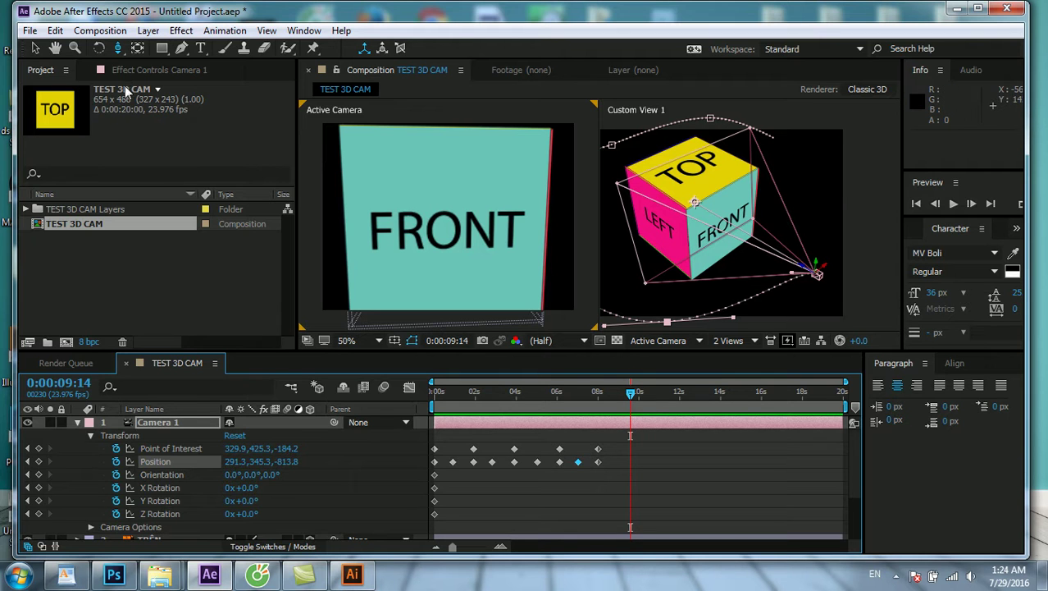
Switch to the Orbit Camera Tool and swing Camera 1 up over the cube's TOP face
left_click(119, 50)
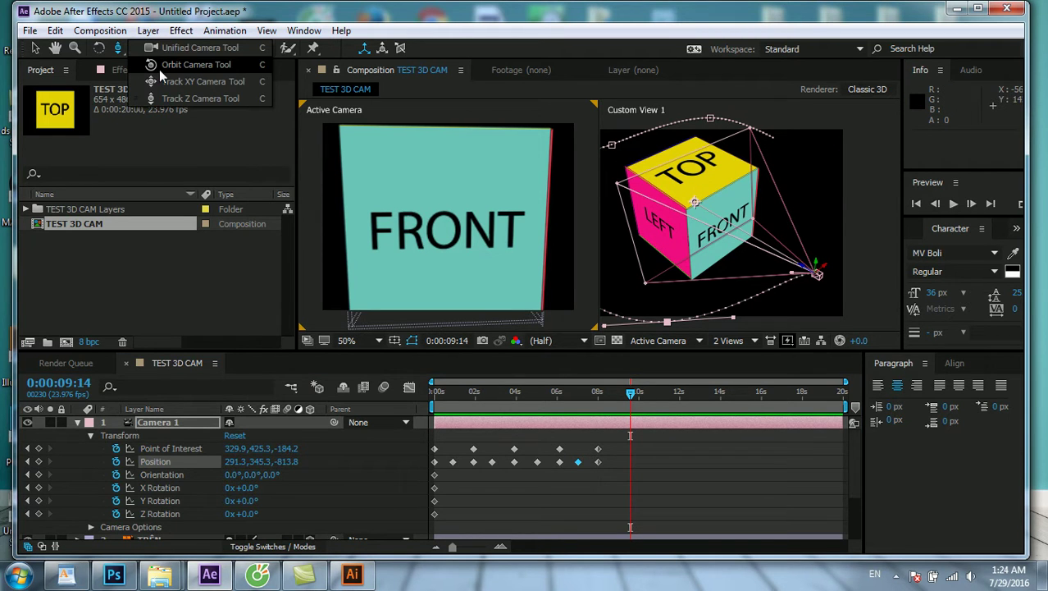
left_click(159, 69)
mouse_move(477, 167)
left_mouse_down()
mouse_move(488, 228)
mouse_move(511, 265)
left_mouse_up()
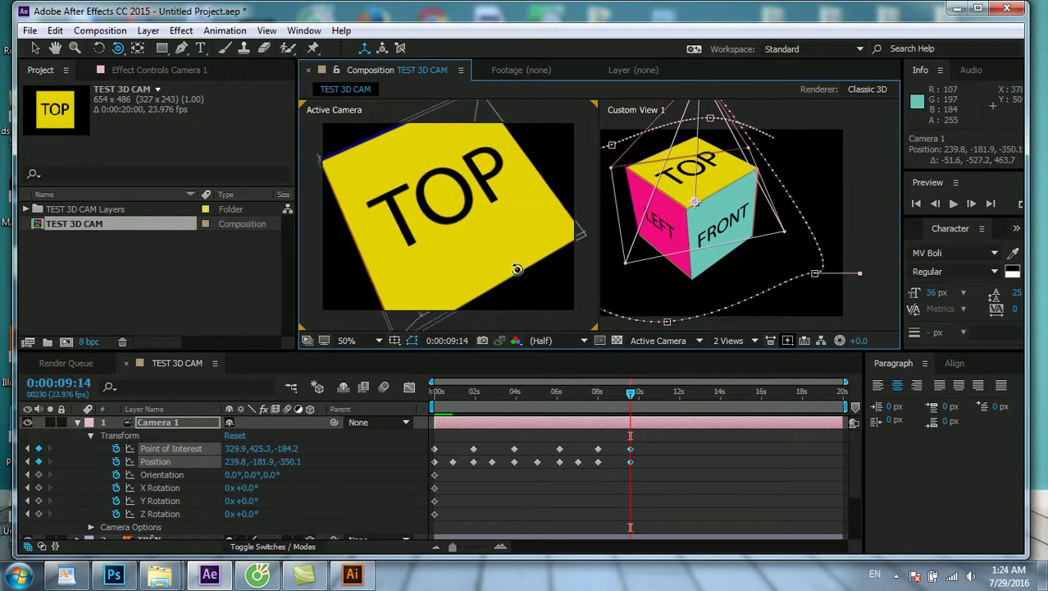
left_click_drag(511, 264, 533, 279)
Orbit Camera 1 to face the cube's RIGHT side, then return the playhead to about 10:14
left_click(647, 394)
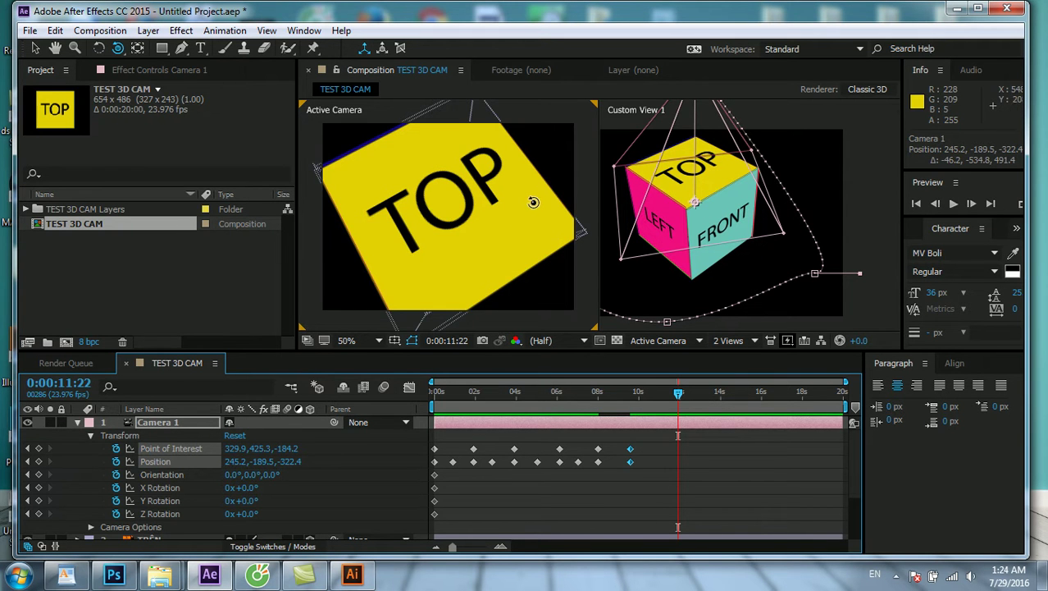
mouse_move(526, 183)
left_mouse_down()
mouse_move(412, 154)
mouse_move(451, 178)
mouse_move(453, 167)
left_mouse_up()
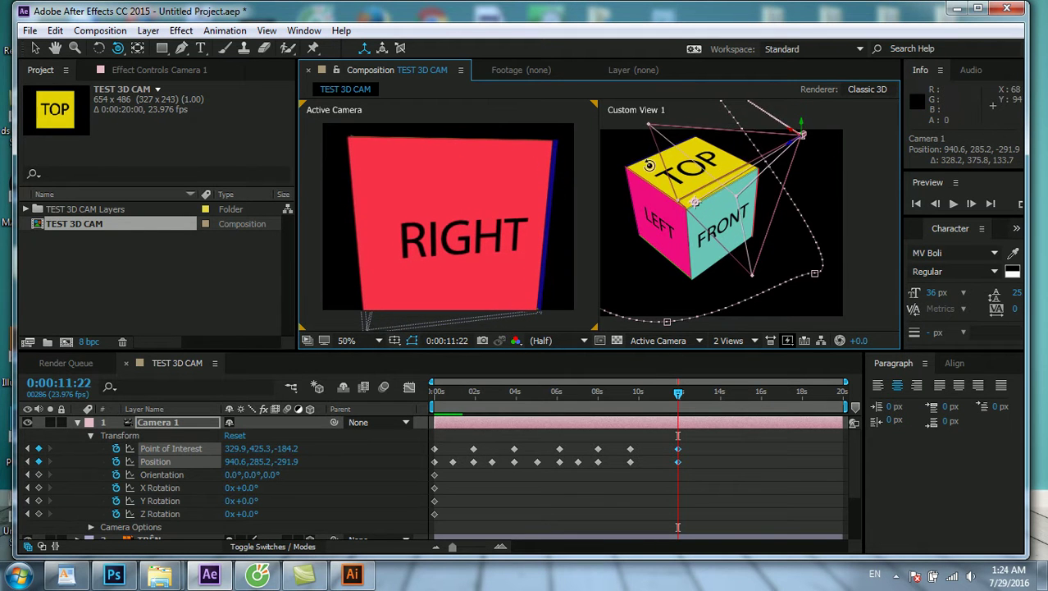
scroll(715, 173, "down", 3)
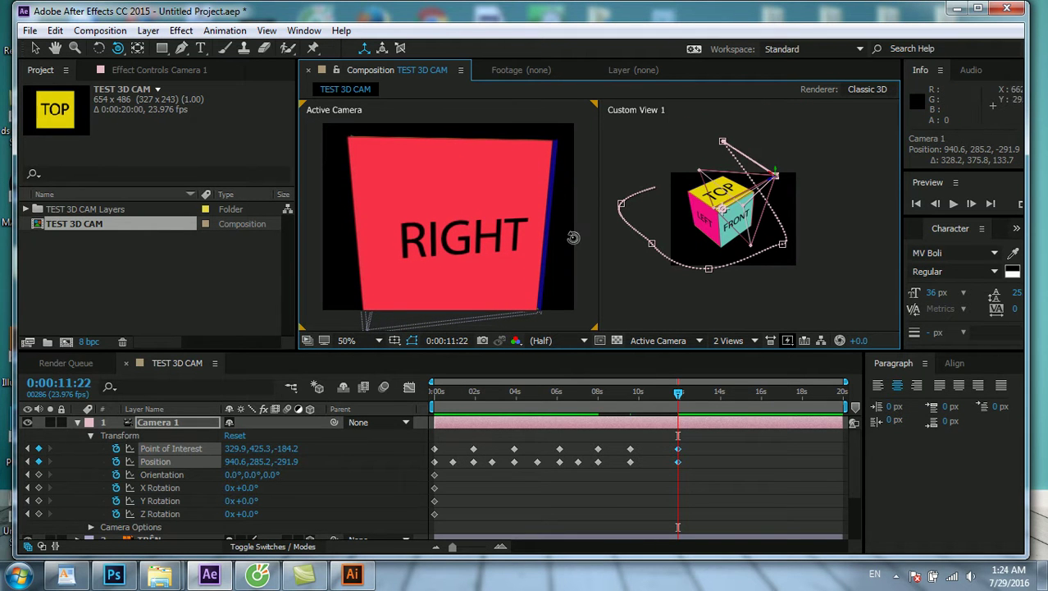
left_click_drag(514, 232, 511, 228)
left_click_drag(659, 402, 651, 402)
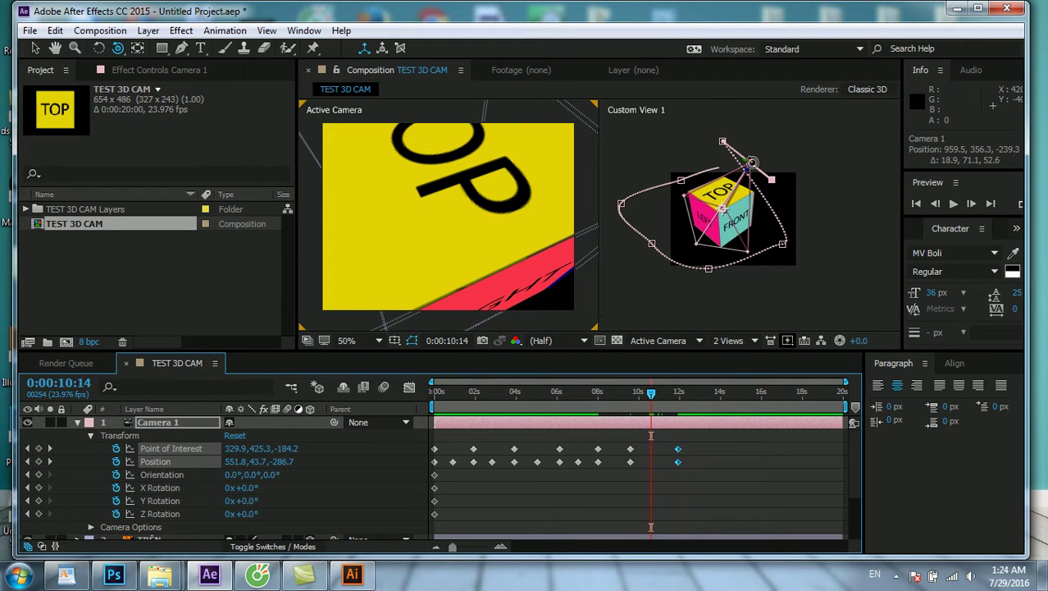
scroll(749, 206, "up", 3)
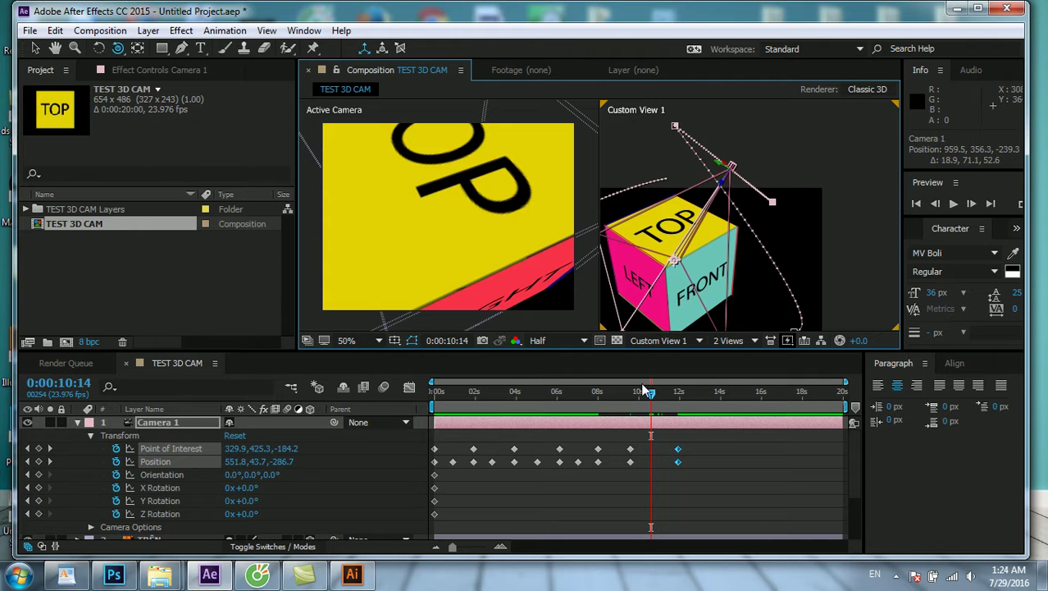
Dolly Camera 1 back with the Track Z Camera Tool to frame the whole cube, then preview
left_click(120, 51)
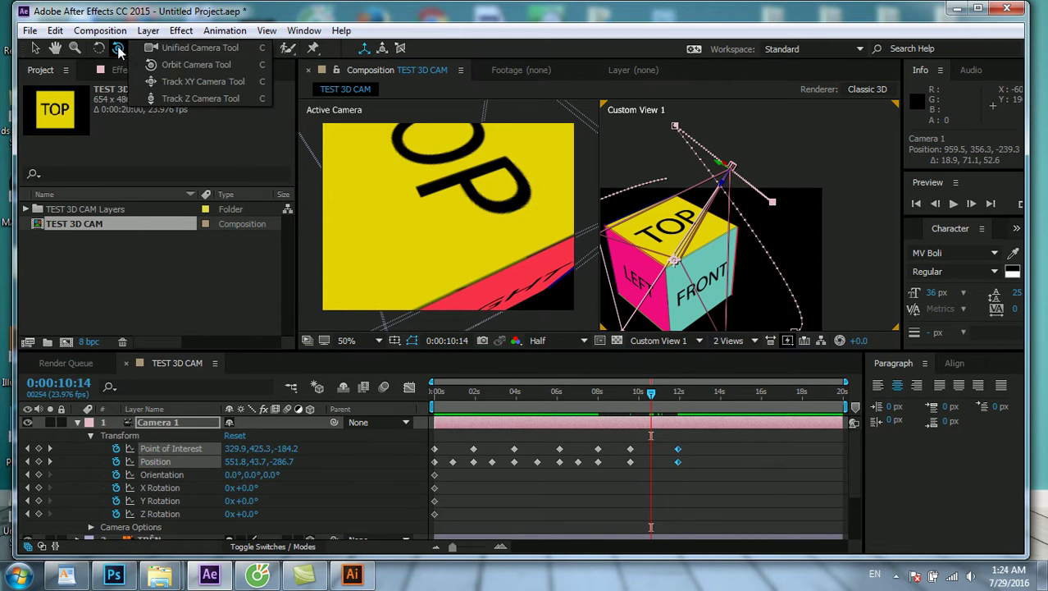
left_click(182, 100)
mouse_move(509, 244)
left_mouse_down()
mouse_move(540, 333)
mouse_move(584, 398)
mouse_move(467, 407)
left_mouse_up()
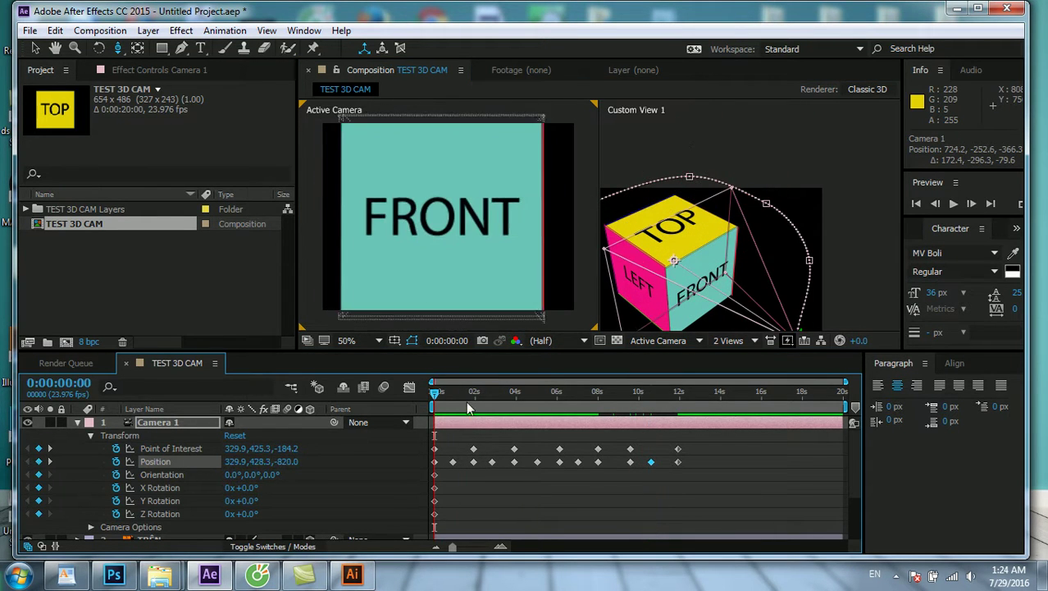
key("space")
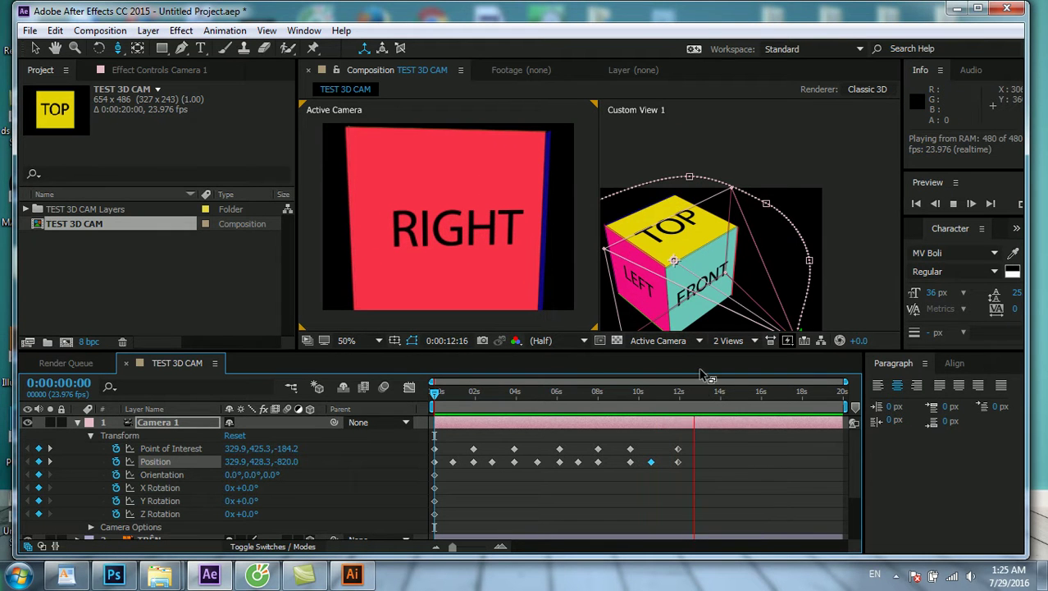
Pan the camera right with Track XY, then key orbits to BACK at 13:16 and RIGHT at 16:07
left_click_drag(702, 385, 693, 422)
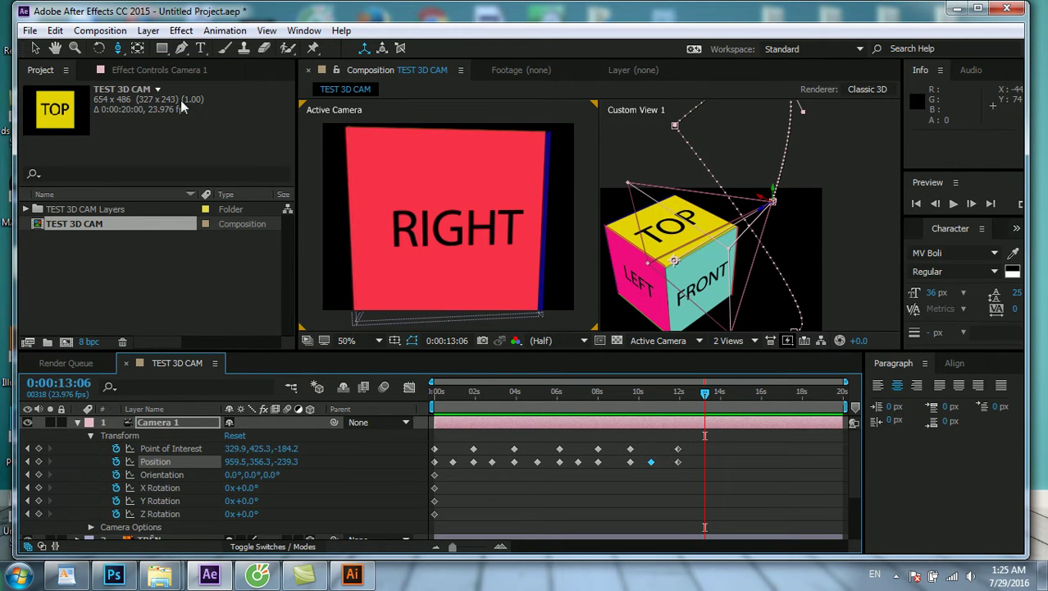
left_click(112, 52)
left_click(182, 83)
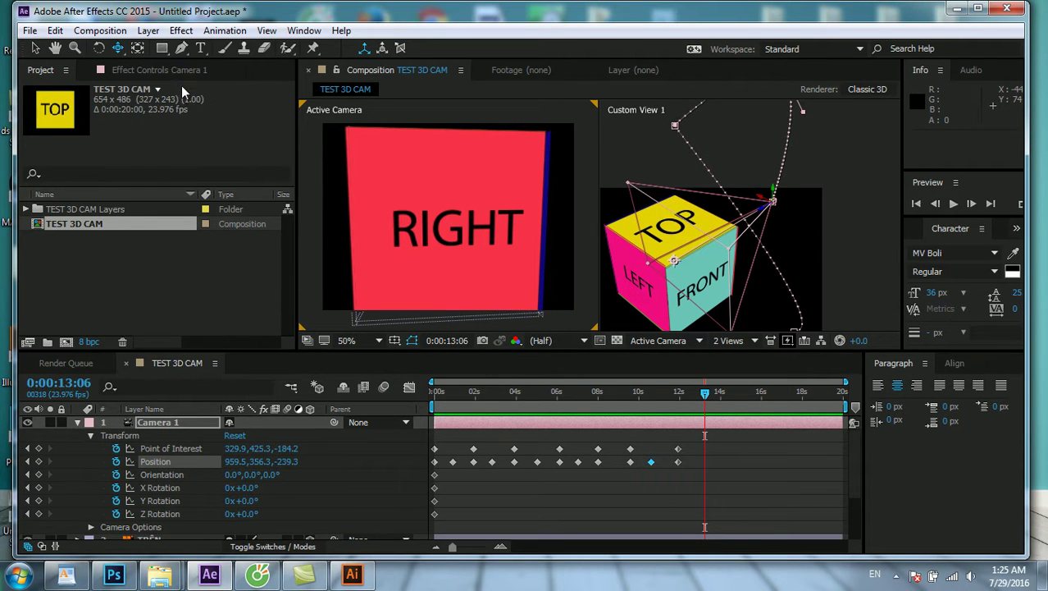
mouse_move(375, 229)
left_mouse_down()
mouse_move(568, 229)
mouse_move(340, 229)
mouse_move(392, 323)
mouse_move(428, 234)
mouse_move(490, 231)
left_mouse_up()
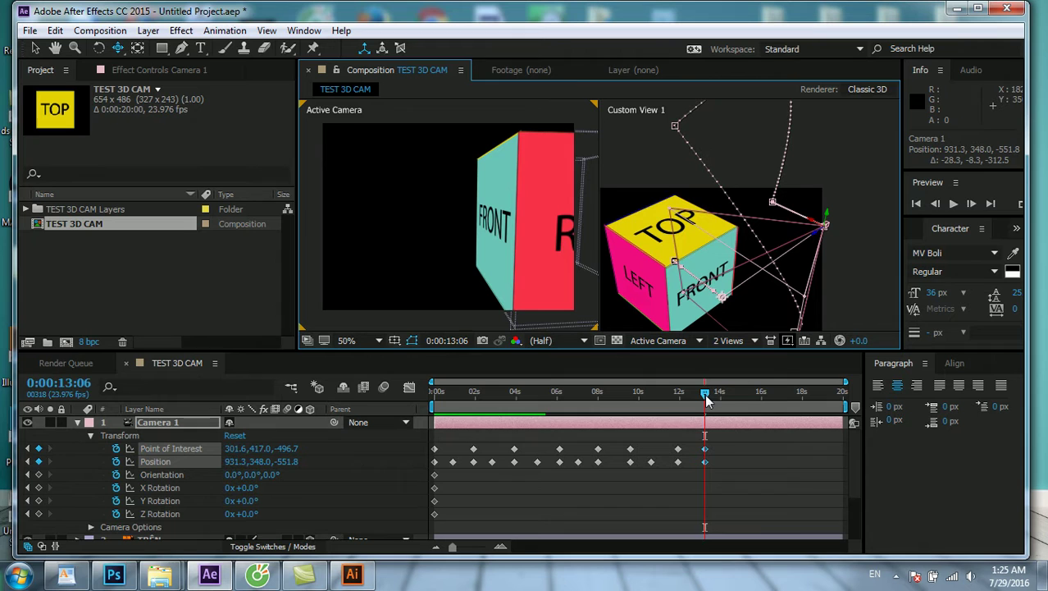
left_click_drag(708, 400, 721, 400)
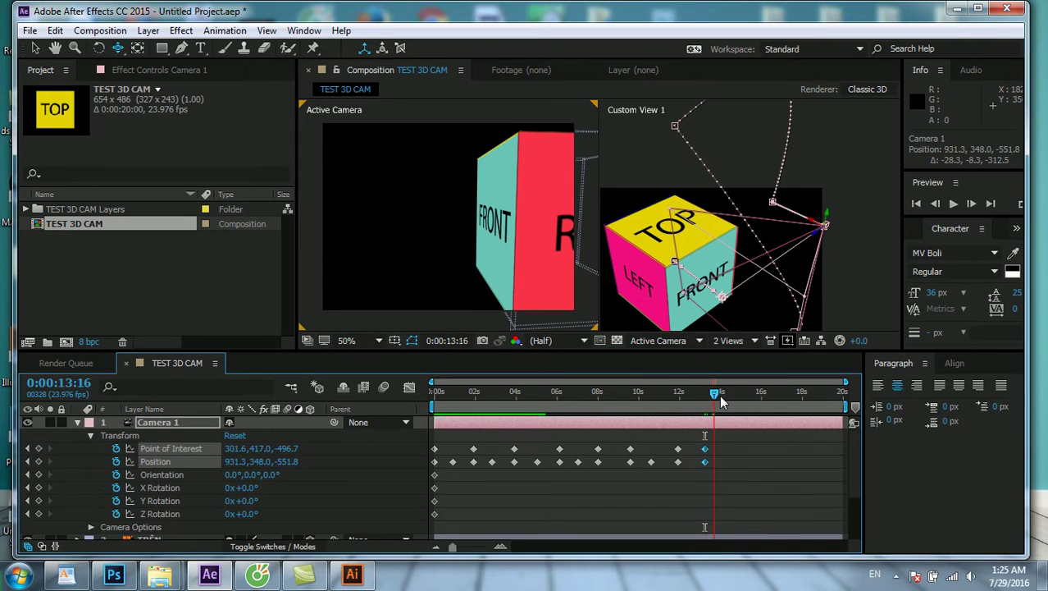
left_click_drag(560, 244, 287, 244)
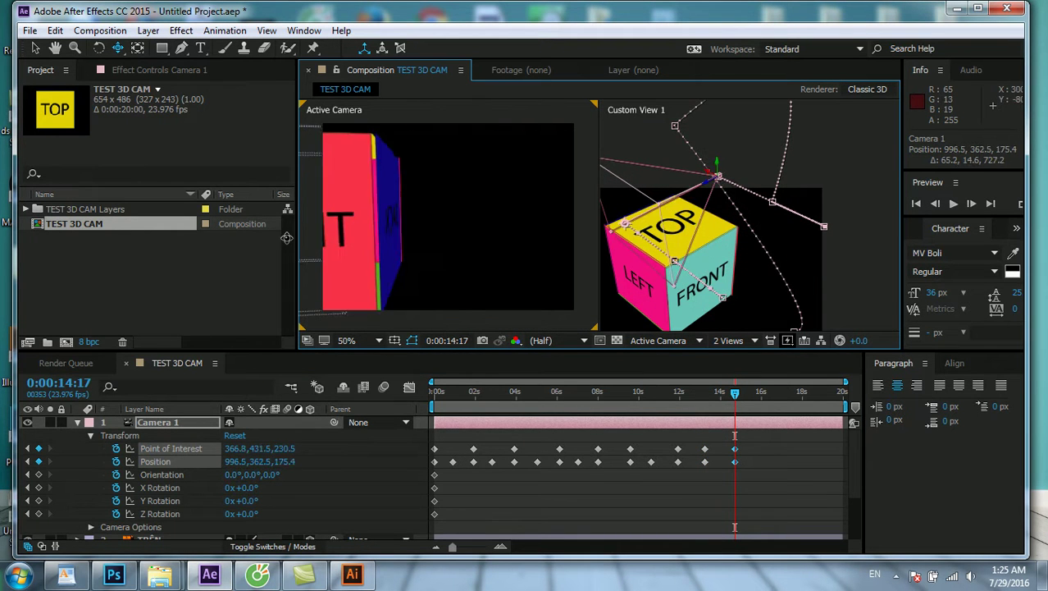
left_click(767, 395)
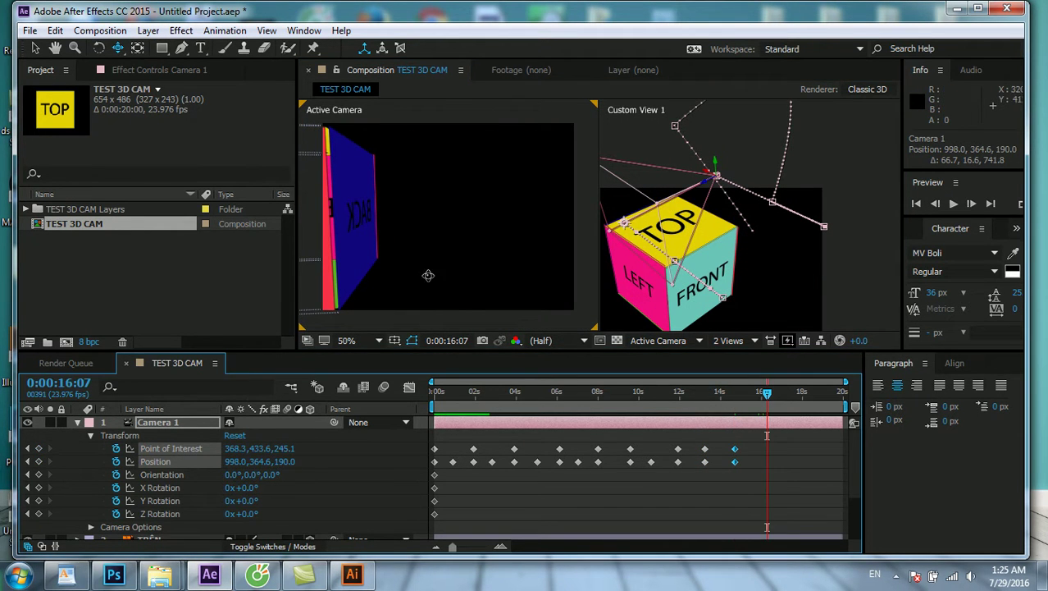
left_click_drag(357, 263, 556, 265)
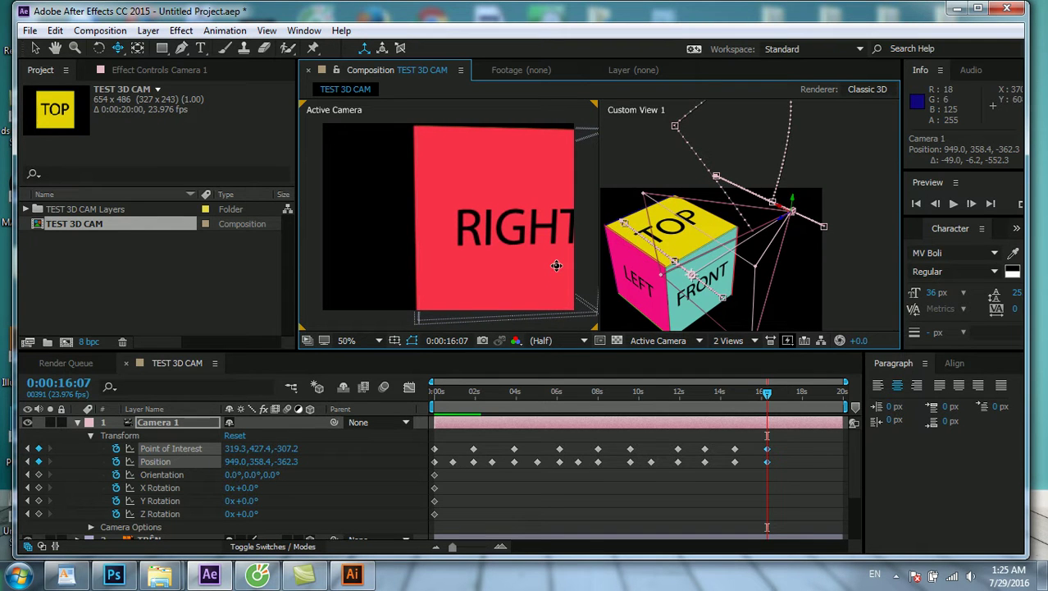
Reset the work area to the full 20 seconds and RAM preview the extended camera move
left_click(681, 397)
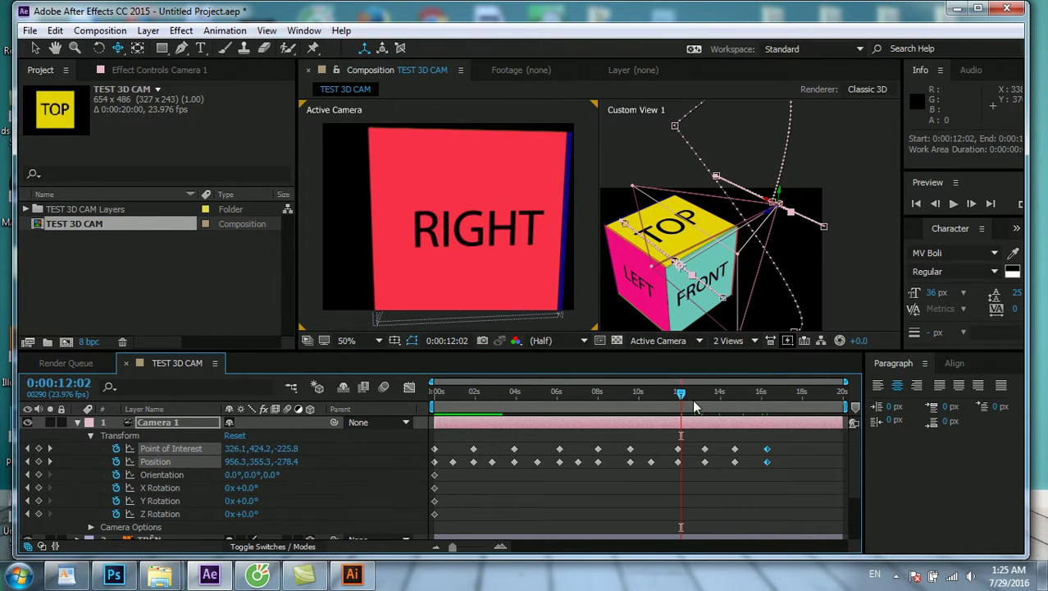
key("space")
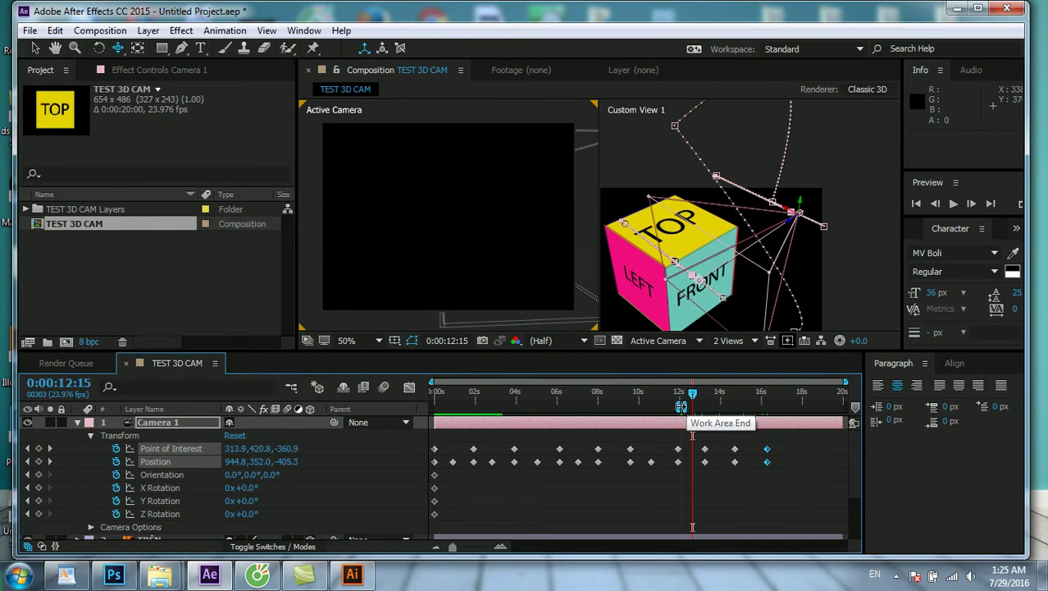
left_click(683, 402)
double_click(711, 403)
left_click(687, 392)
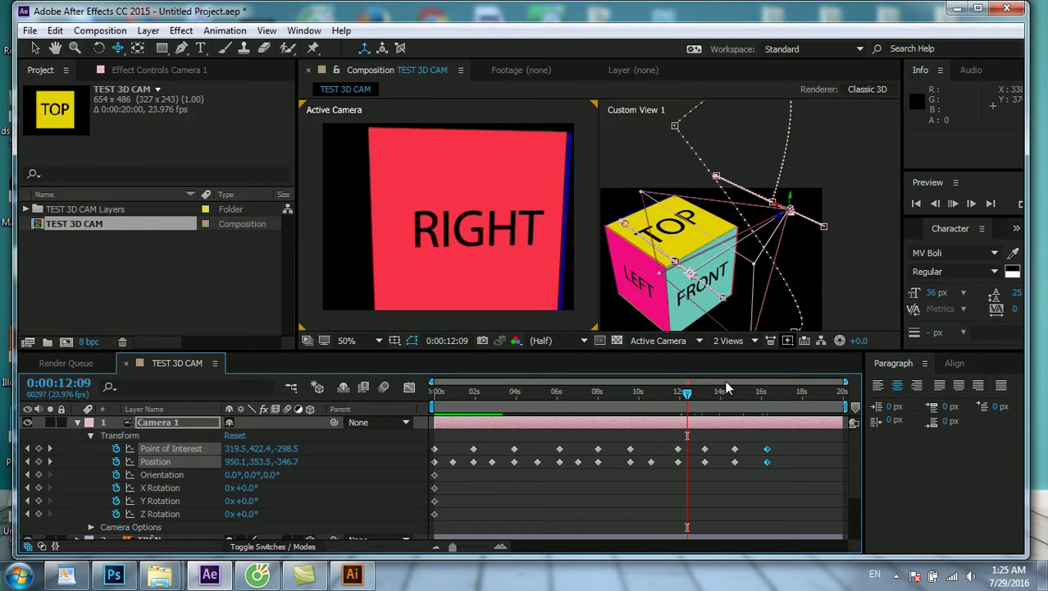
key("space")
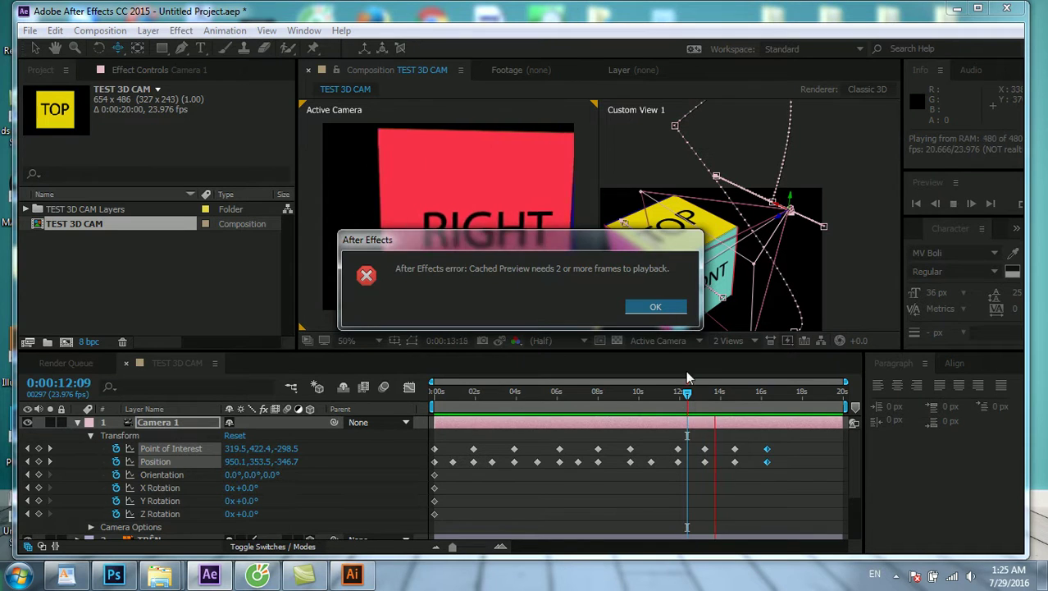
left_click(656, 307)
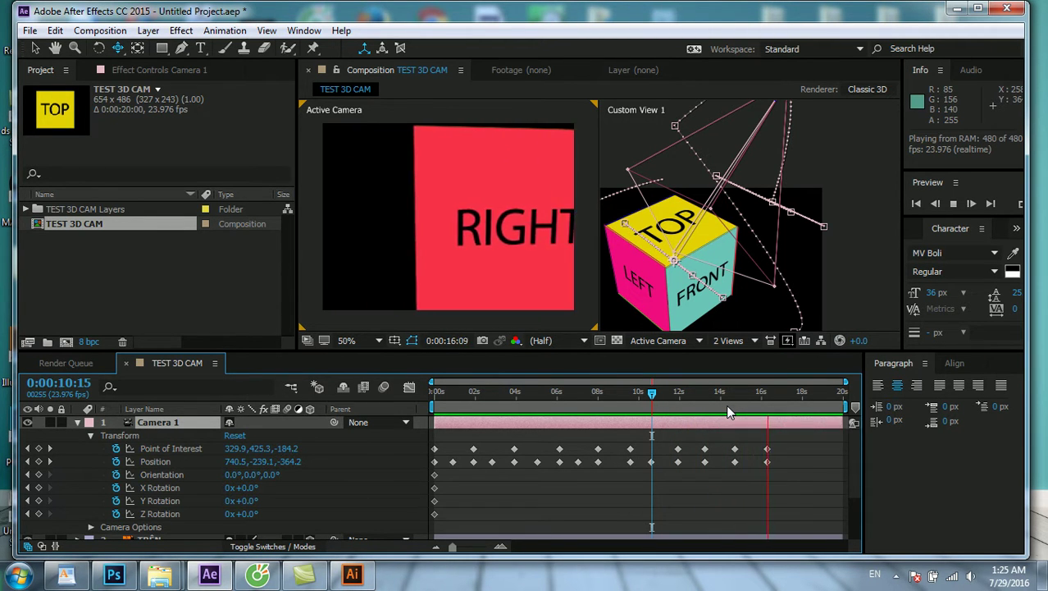
key("space")
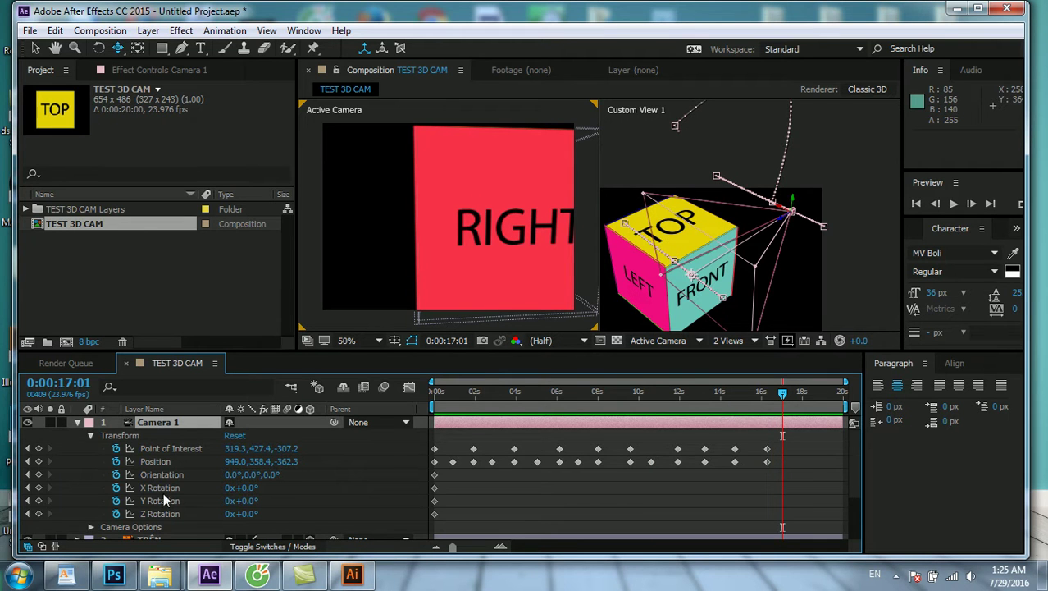
scroll(168, 495, "down", 3)
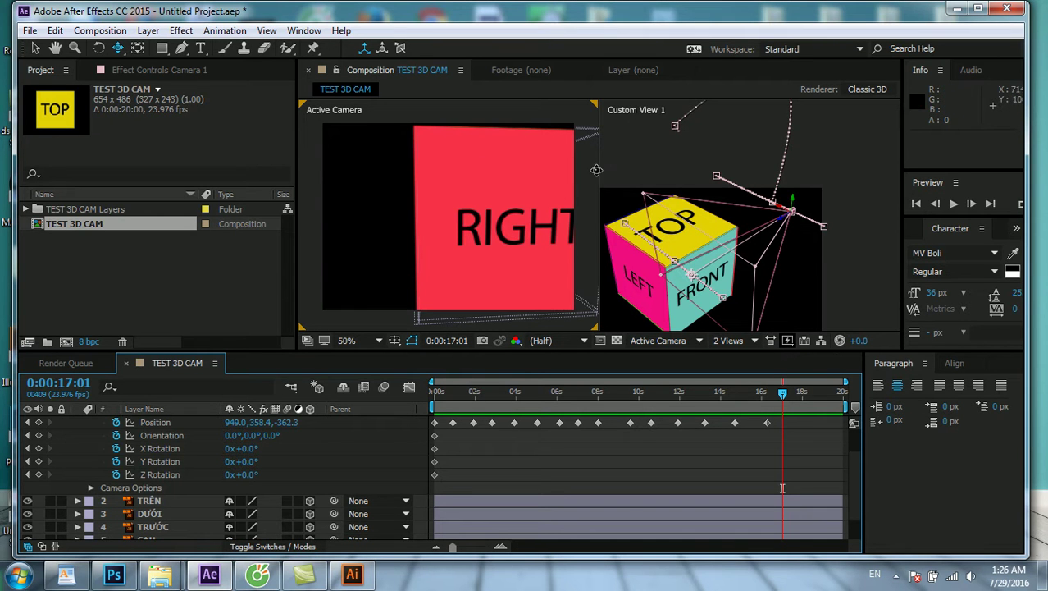
Switch the viewer to a 1 View layout showing the Active Camera
left_click(661, 340)
left_click(730, 341)
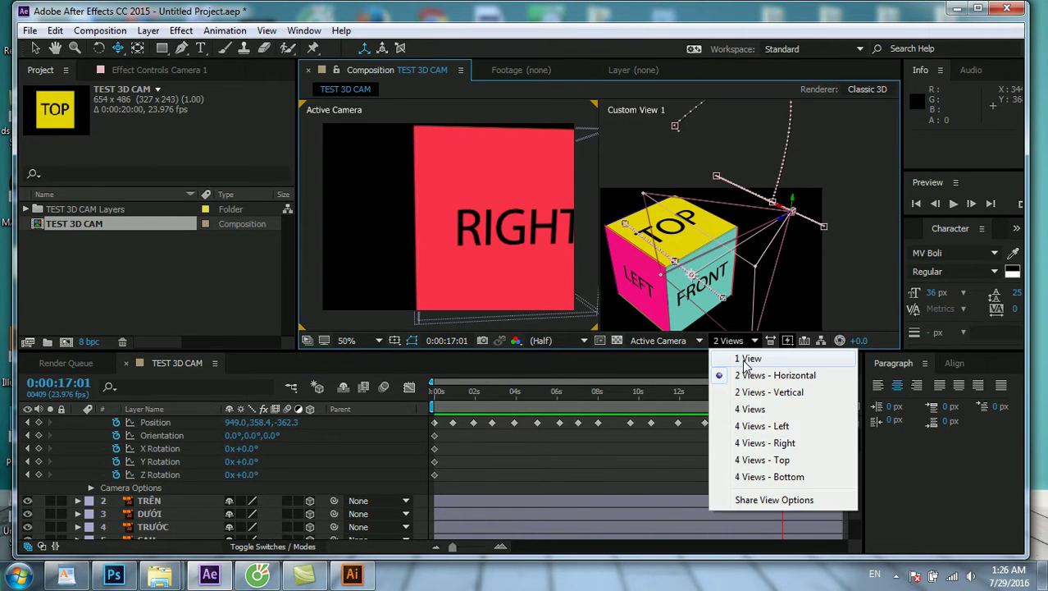
left_click(748, 360)
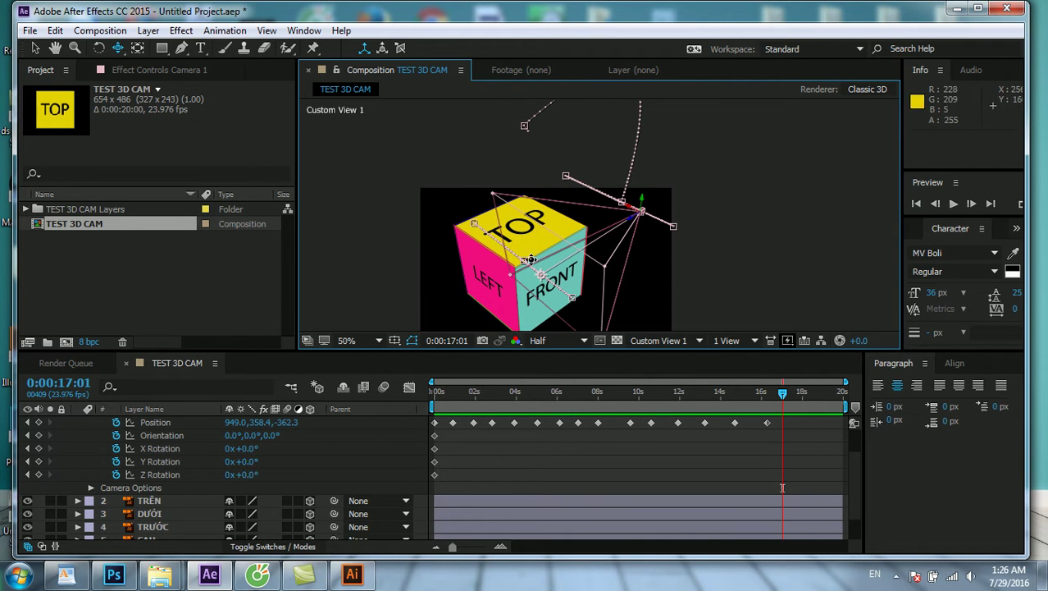
left_click(644, 343)
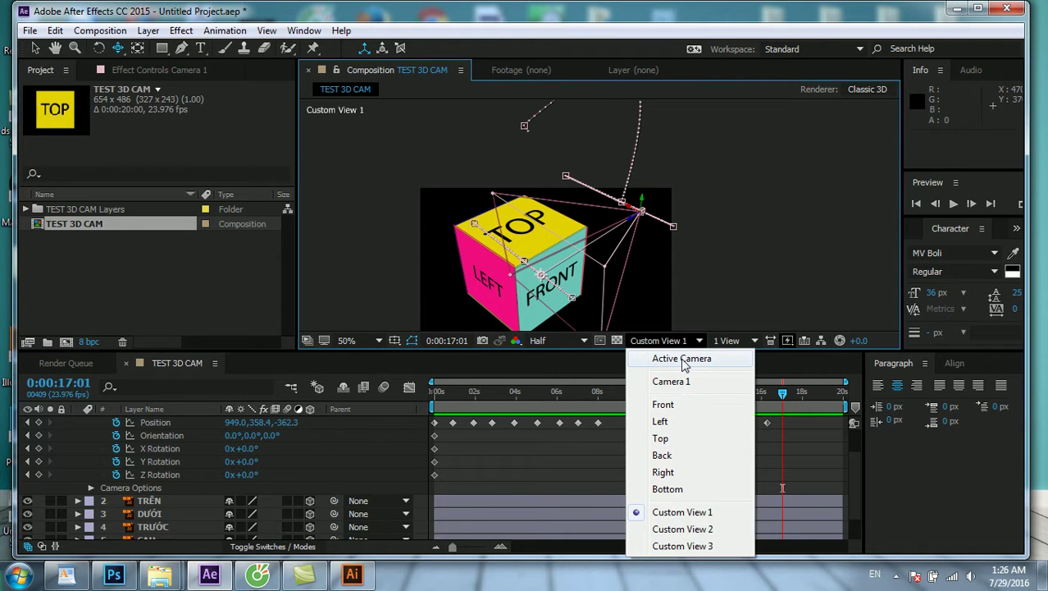
left_click(683, 361)
Scrub the playhead back to the opening FRONT shot and collapse Camera 1's properties
mouse_move(784, 403)
left_mouse_down()
mouse_move(449, 407)
mouse_move(608, 400)
mouse_move(492, 405)
left_mouse_up()
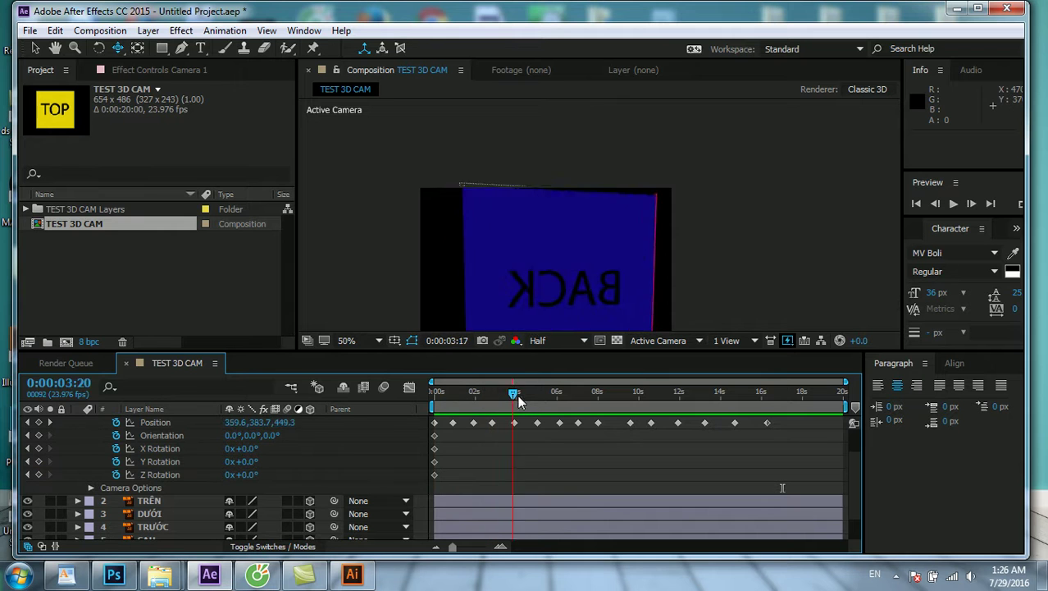
left_click_drag(492, 404, 438, 394)
scroll(153, 435, "up", 3)
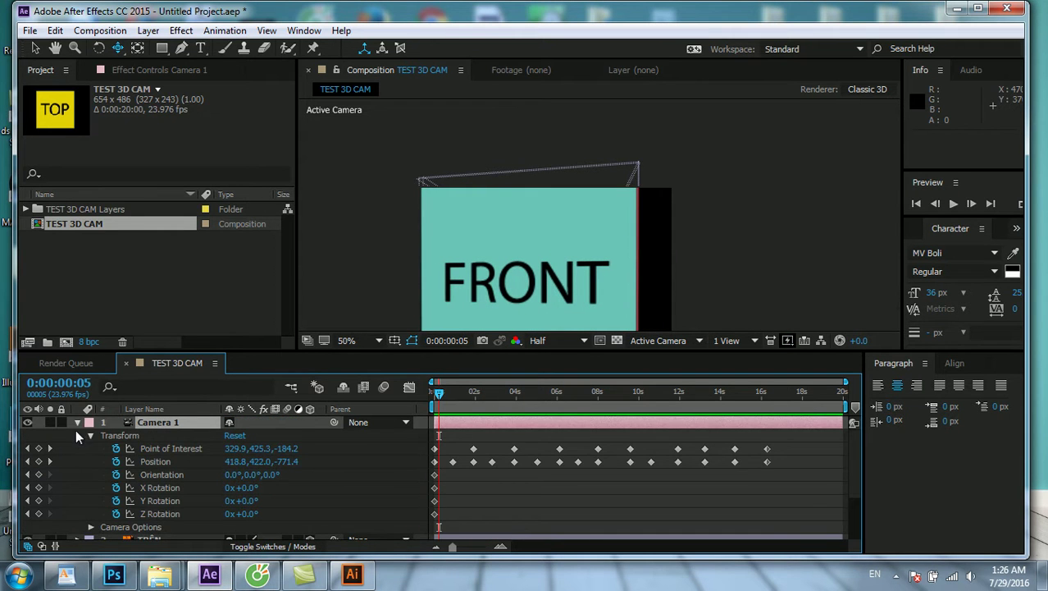
left_click(77, 424)
Create a new light layer with Light Type set to Spot, named Light 1
right_click(184, 520)
mouse_move(246, 383)
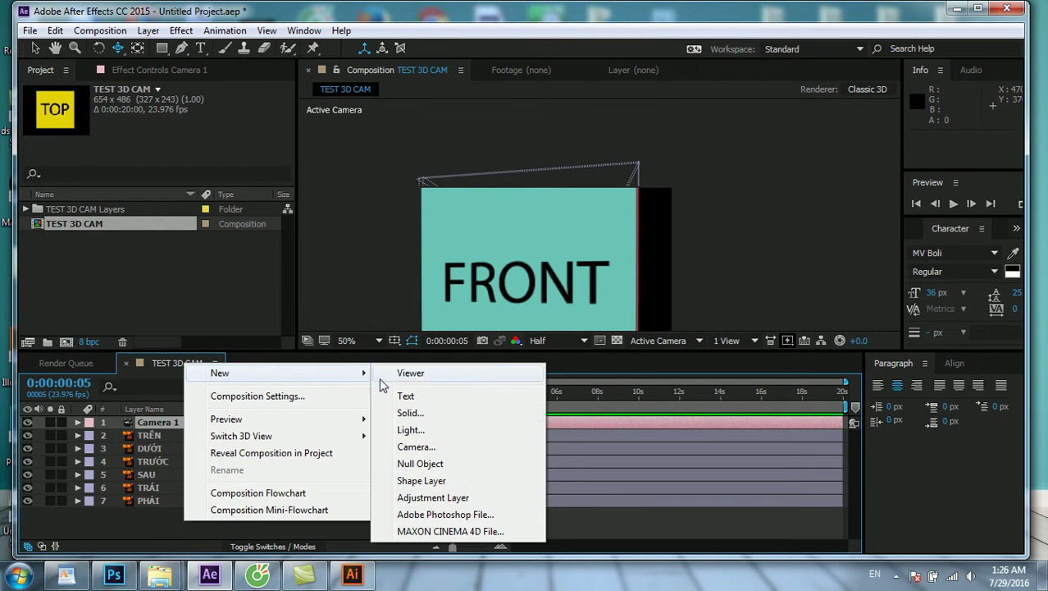
left_click(406, 431)
left_click(529, 159)
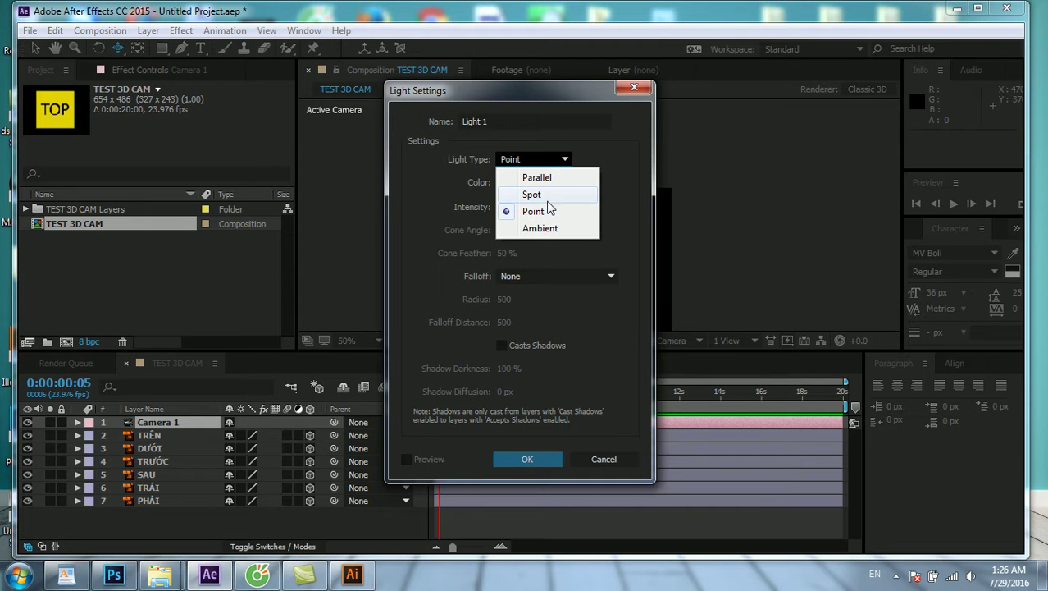
left_click(546, 195)
left_click(529, 461)
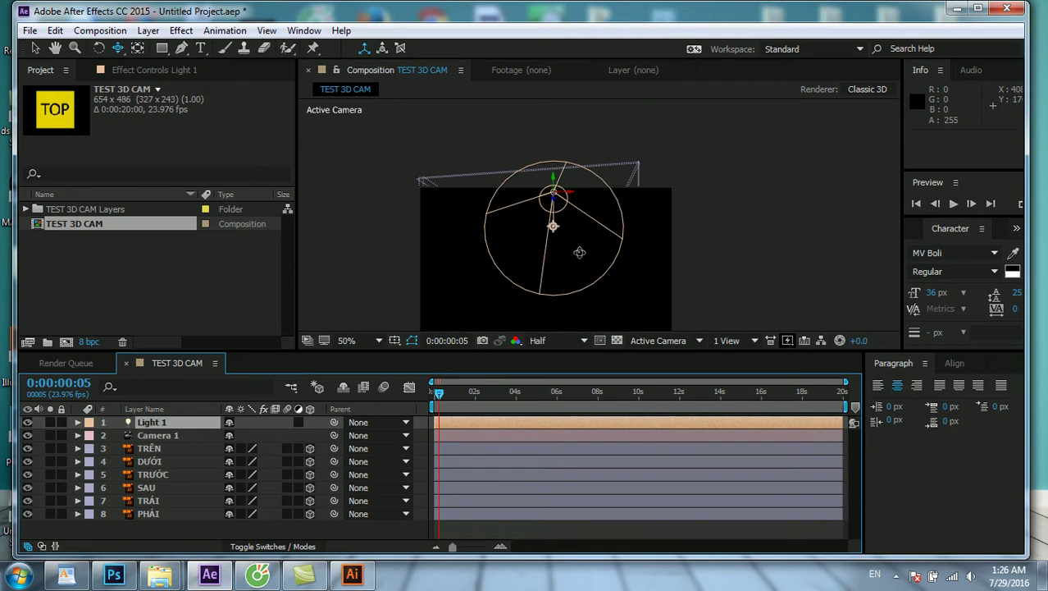
In Custom View 1, reposition Light 1 and drag its point of interest toward the cube
left_click(656, 340)
left_click(668, 511)
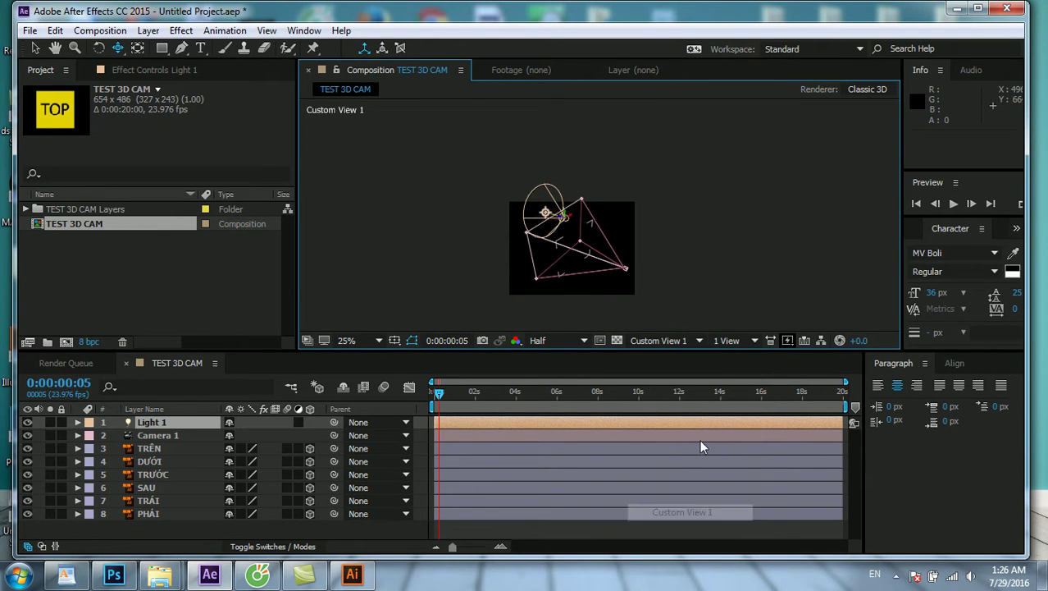
left_click(36, 48)
key("period")
mouse_move(490, 208)
left_mouse_down()
mouse_move(512, 245)
mouse_move(602, 232)
left_mouse_up()
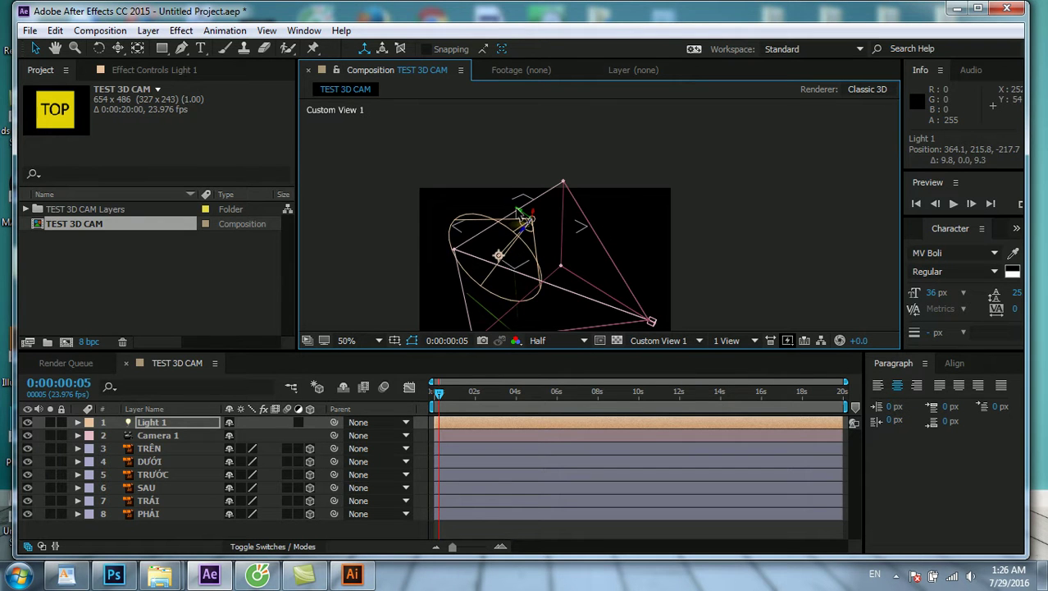
left_click_drag(525, 217, 582, 250)
mouse_move(539, 282)
left_mouse_down()
mouse_move(554, 259)
mouse_move(886, 199)
mouse_move(857, 215)
left_mouse_up()
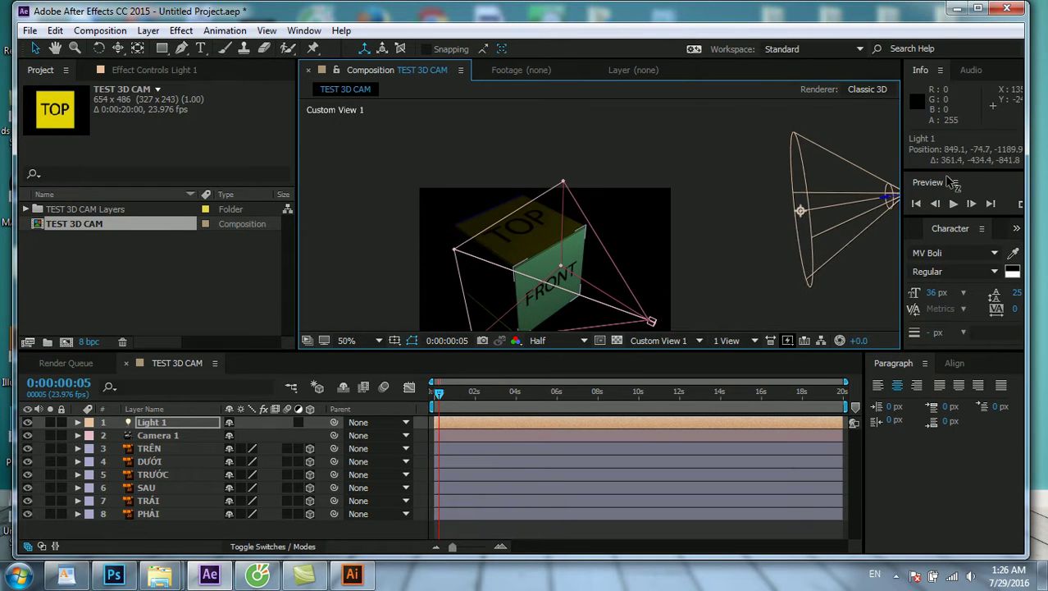
left_click_drag(775, 218, 630, 251)
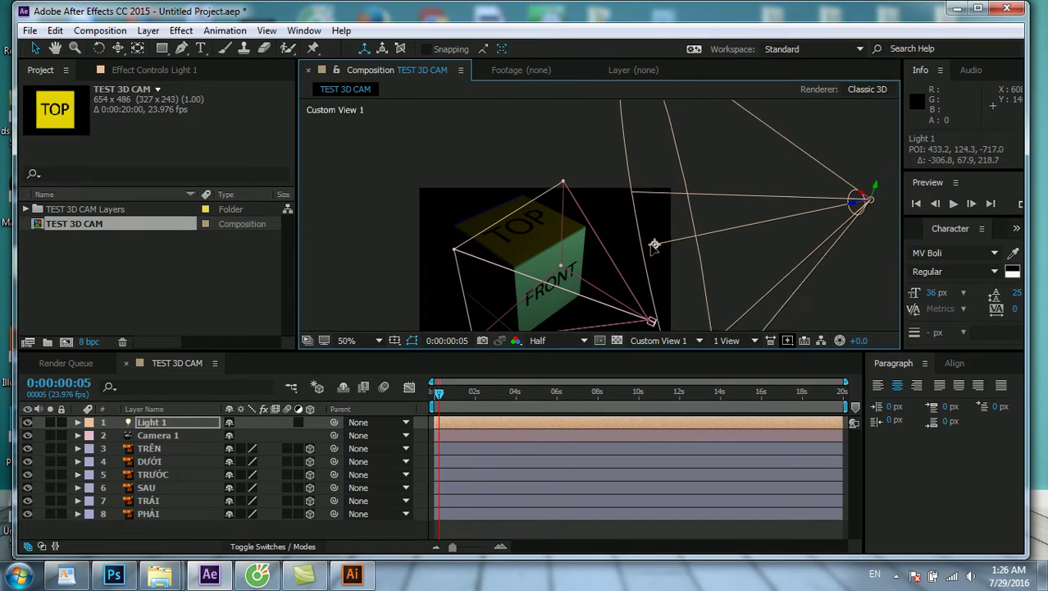
key("comma")
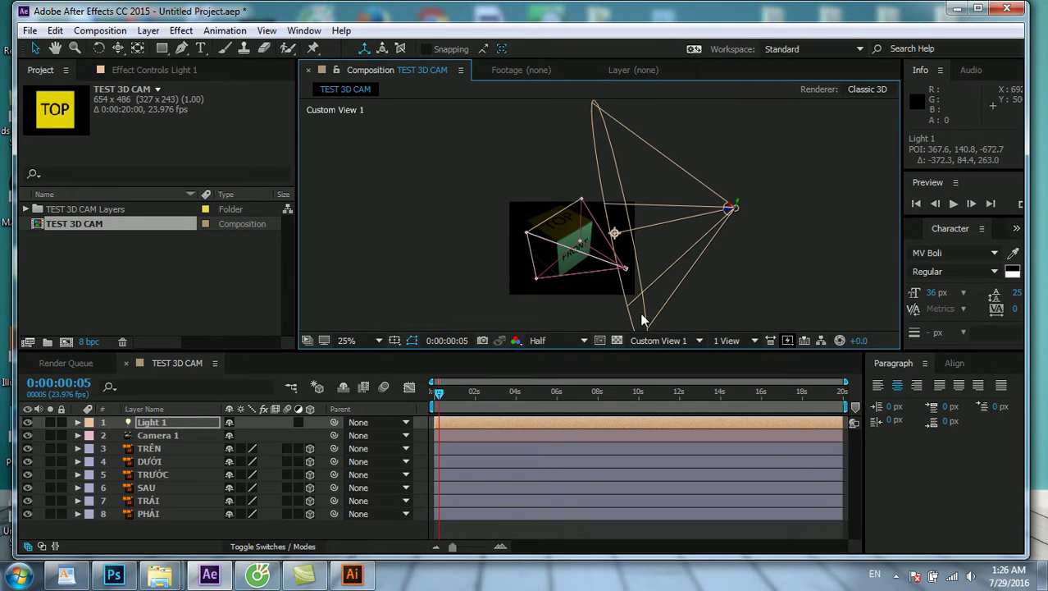
Fine-tune the cone's aim in Custom View 2 to point of interest 611.8, 182.5, -712.9, then return to Custom View 1
left_click(668, 341)
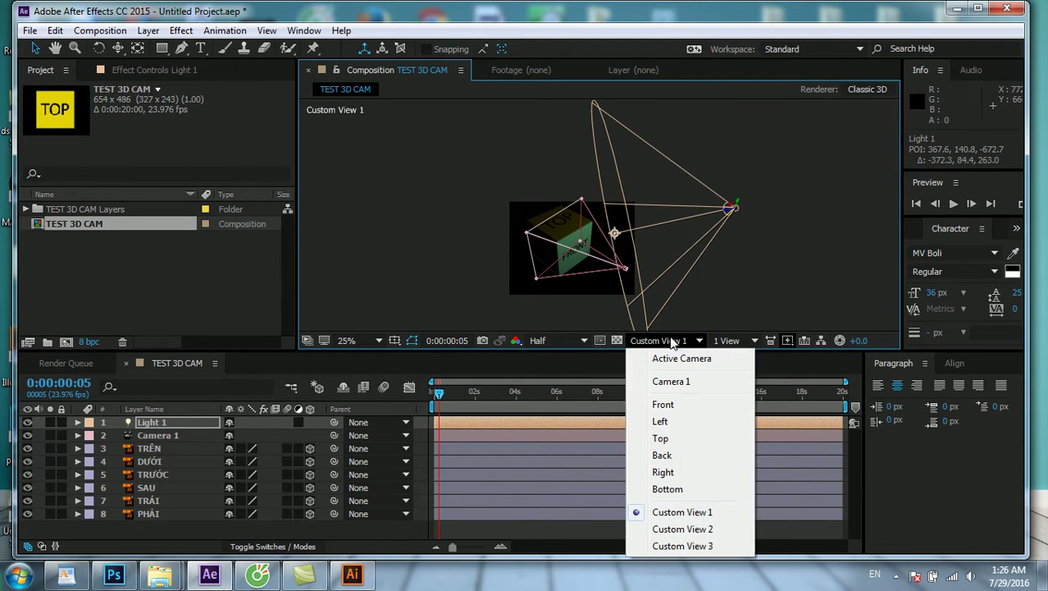
left_click(671, 530)
key("comma")
key("comma")
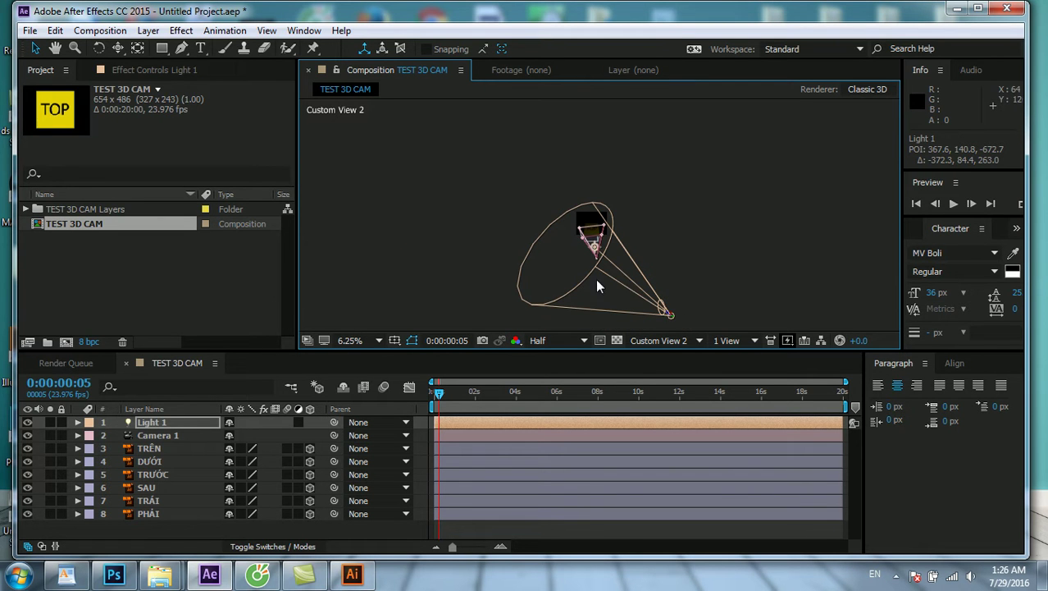
key("period")
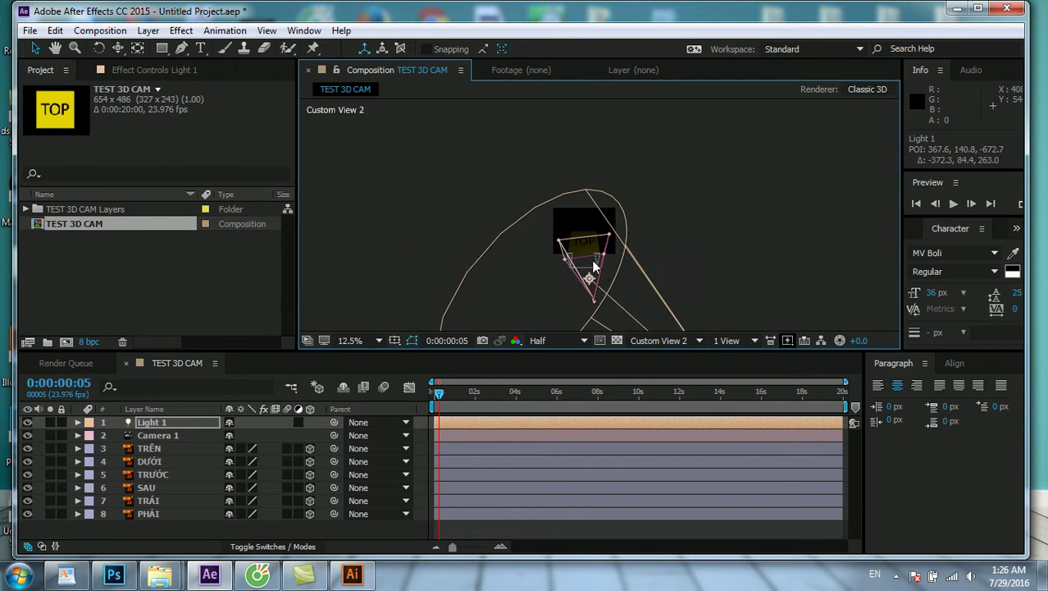
left_click_drag(589, 279, 618, 286)
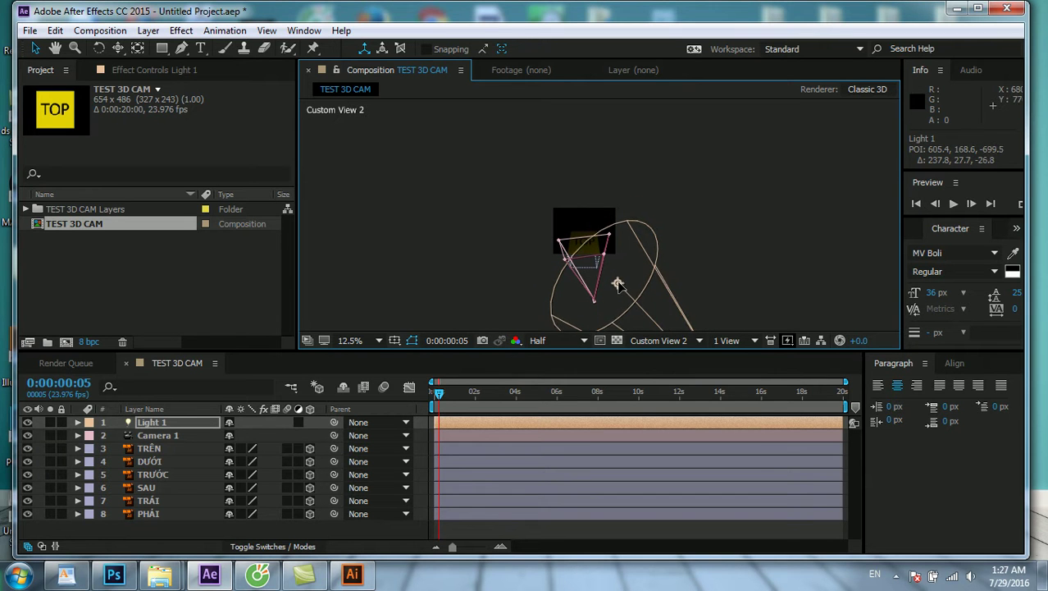
left_click(658, 341)
left_click(666, 512)
scroll(564, 233, "up", 2)
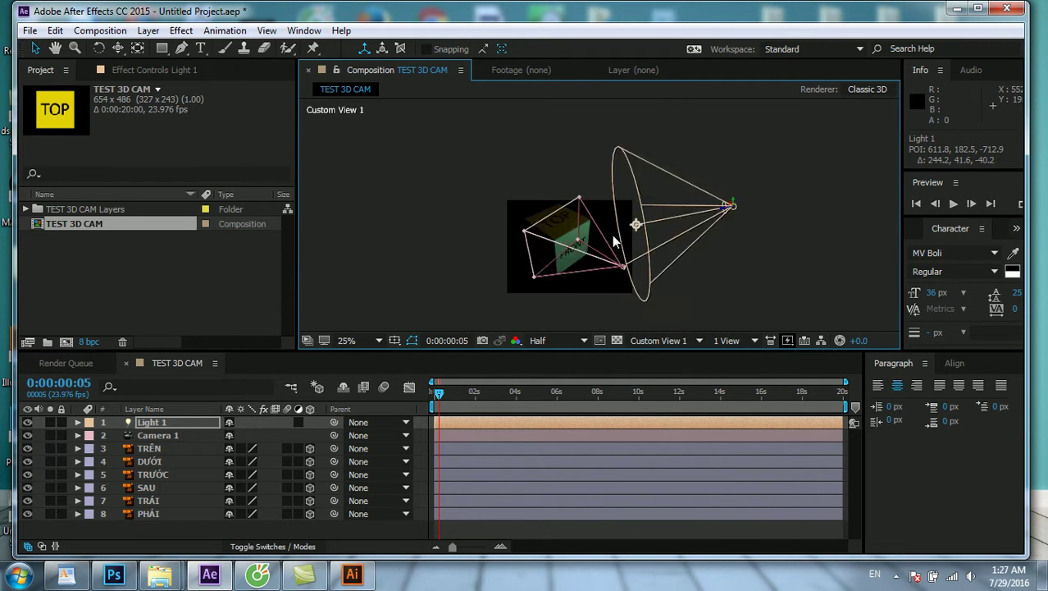
scroll(563, 233, "up", 4)
scroll(552, 273, "down", 2)
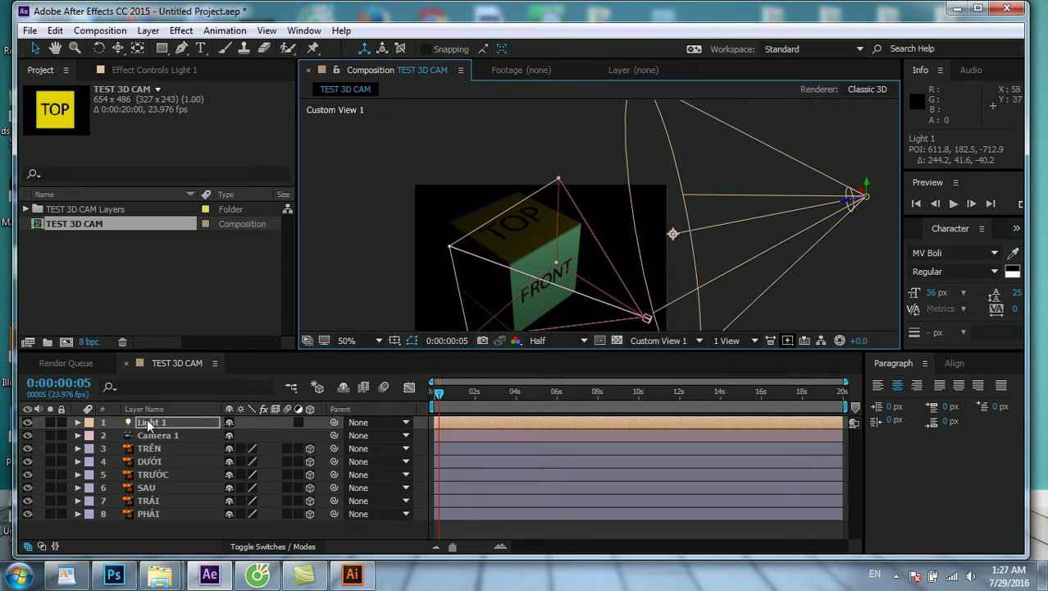
Set Light 1's Light Options Intensity to 478%
left_click(78, 422)
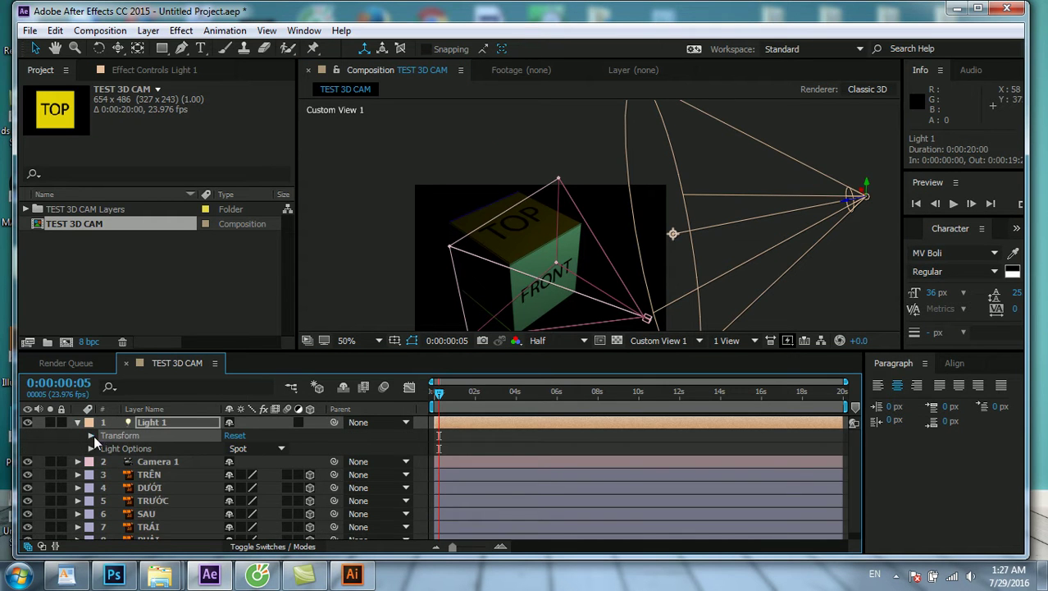
left_click(91, 435)
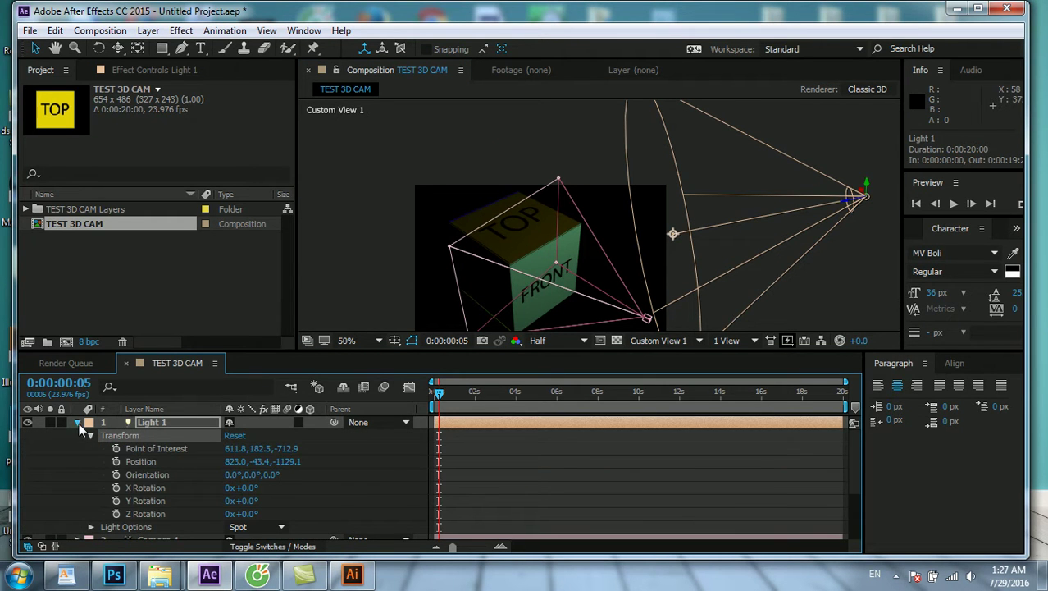
left_click(78, 422)
left_click(78, 421)
left_click(91, 436)
left_click(91, 448)
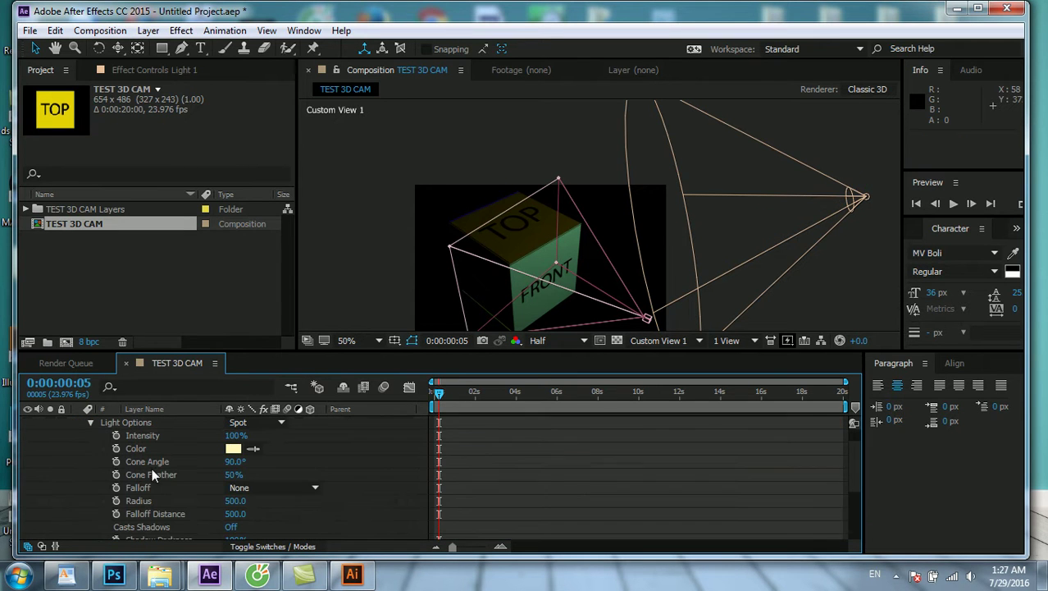
left_click_drag(236, 436, 507, 405)
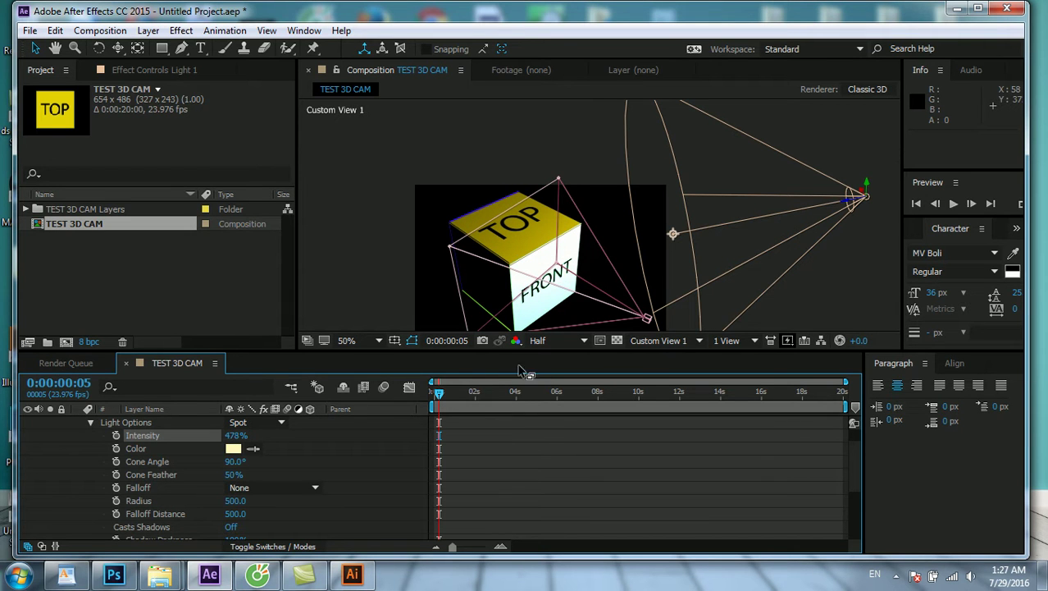
Switch to the Active Camera view and scrub forward to check the brighter lit cube
left_click(658, 339)
left_click(659, 361)
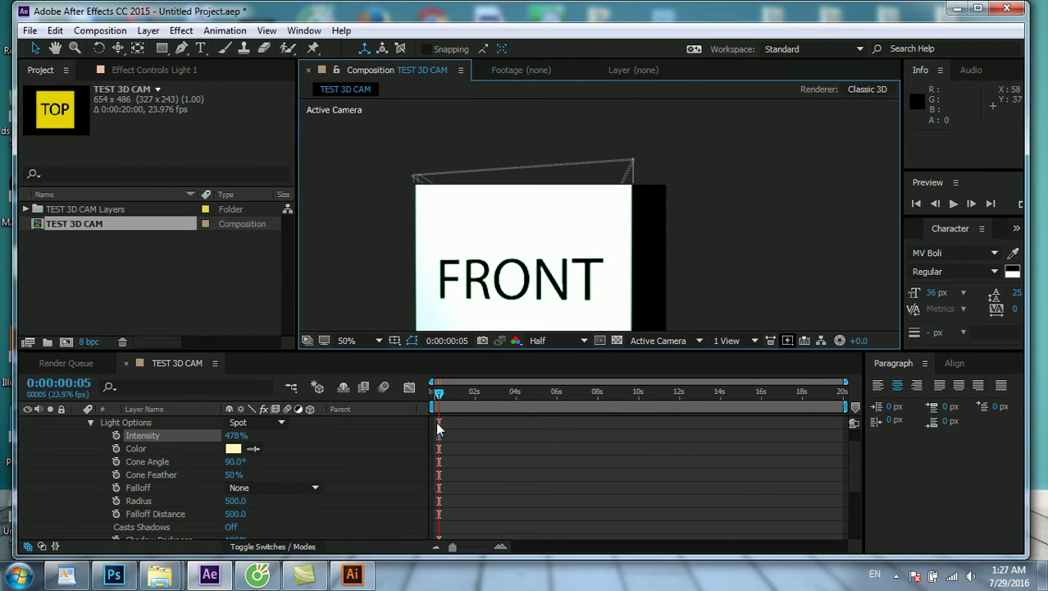
mouse_move(439, 399)
left_mouse_down()
mouse_move(517, 420)
mouse_move(596, 414)
mouse_move(572, 415)
left_mouse_up()
scroll(166, 434, "up", 1)
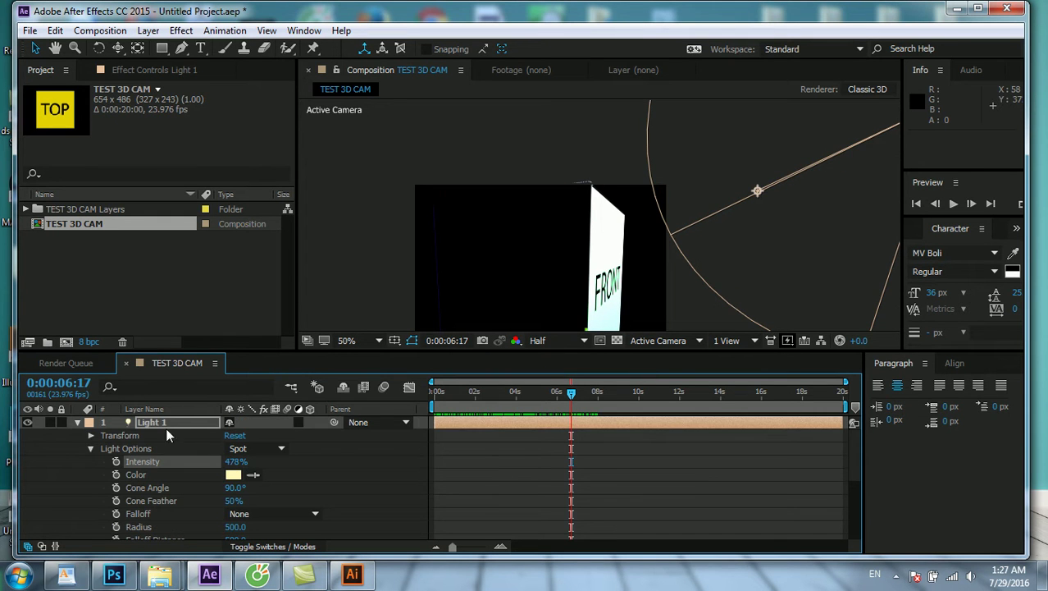
Create a new Ambient light layer, Light 2, at 100% intensity
left_click(81, 421)
right_click(197, 371)
mouse_move(251, 383)
left_click(422, 435)
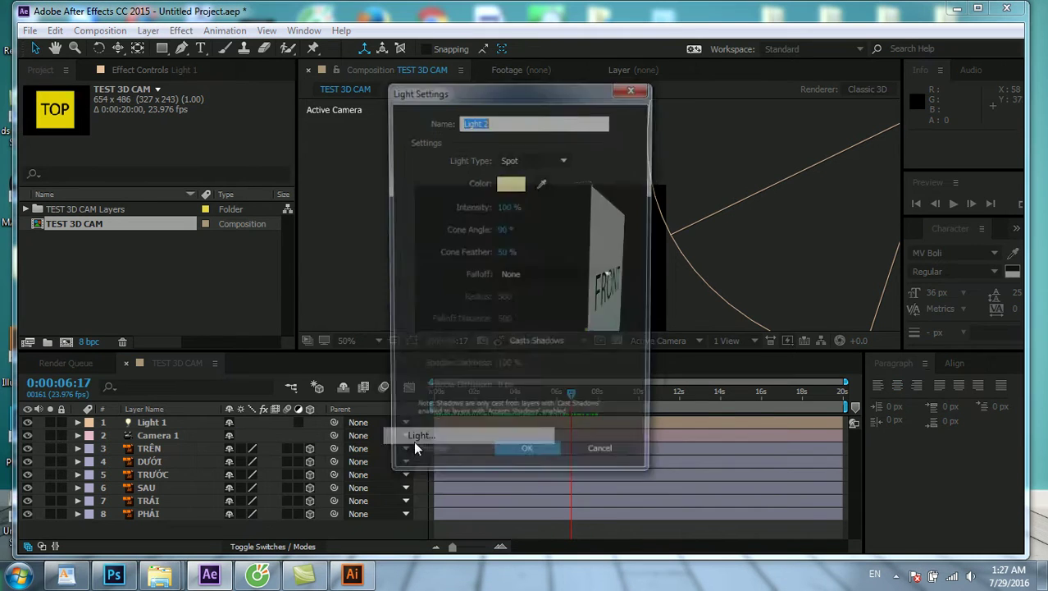
left_click(516, 160)
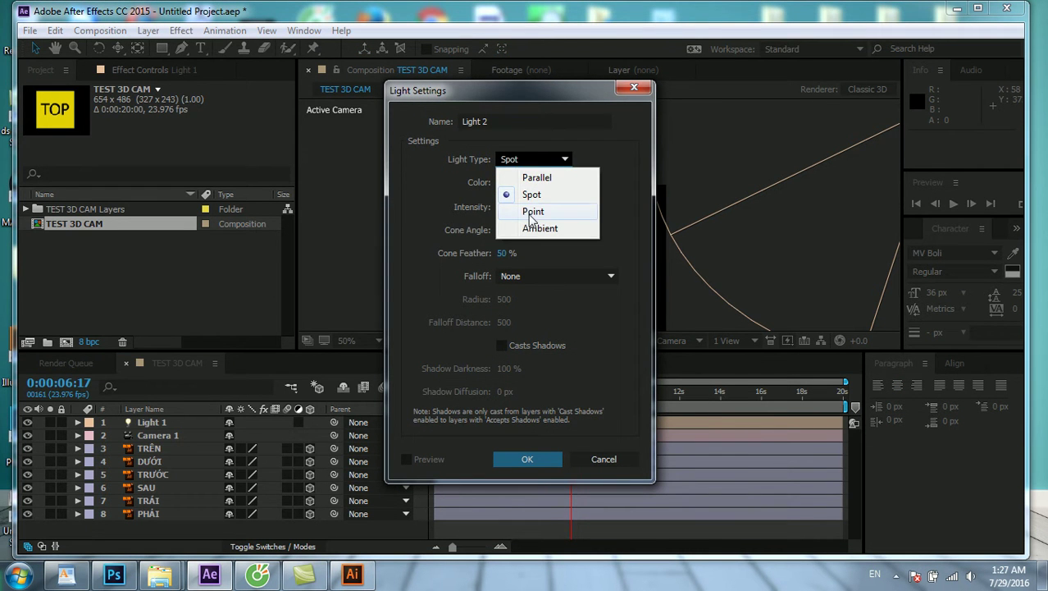
left_click(538, 229)
left_click(528, 461)
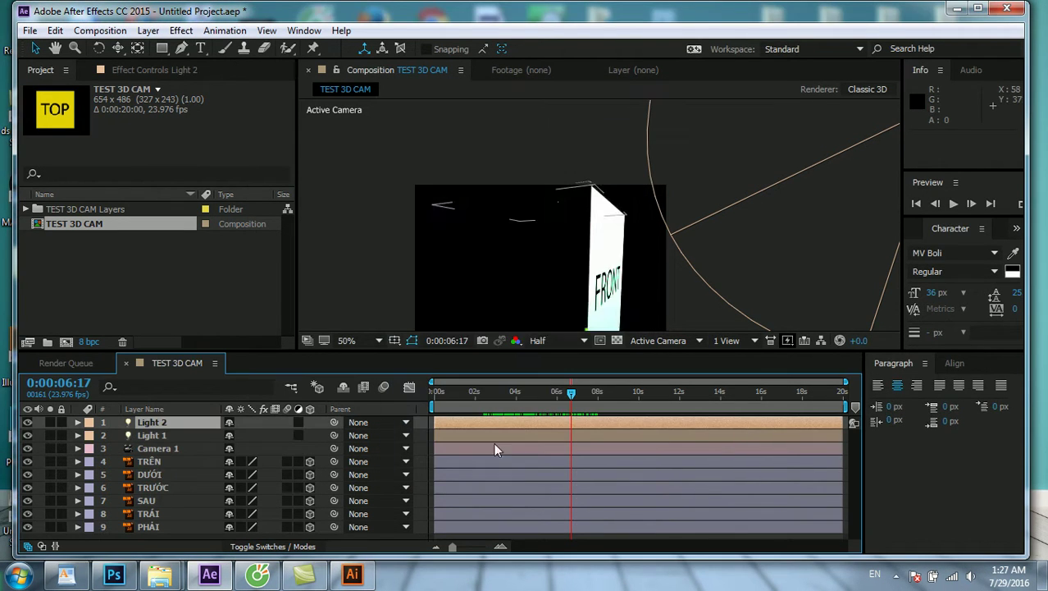
Set Light 2's Color to a saturated cyan in Light Options
mouse_move(579, 394)
left_mouse_down()
mouse_move(465, 443)
mouse_move(497, 431)
left_mouse_up()
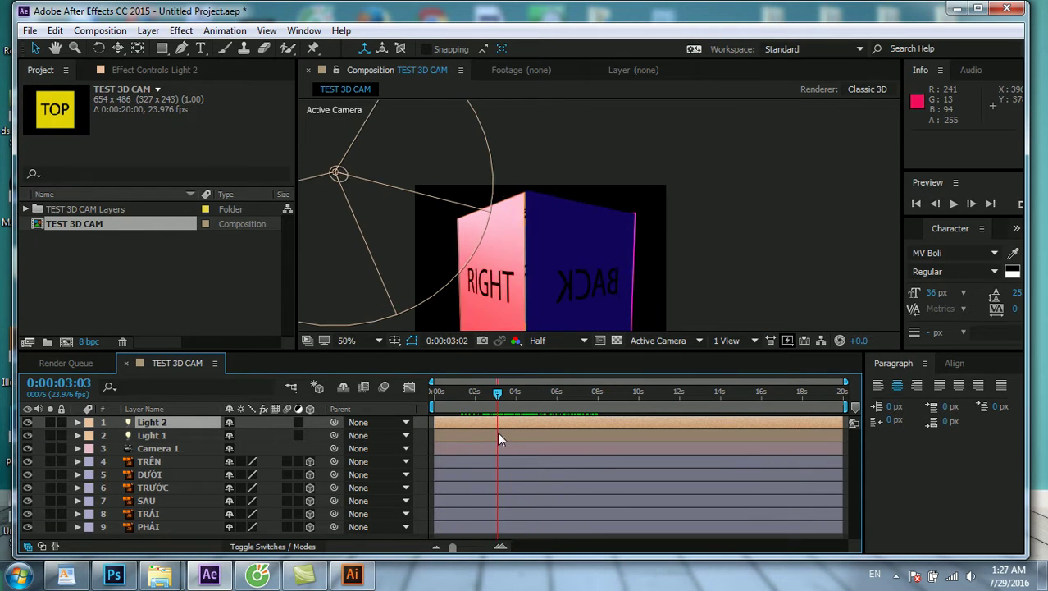
left_click(79, 423)
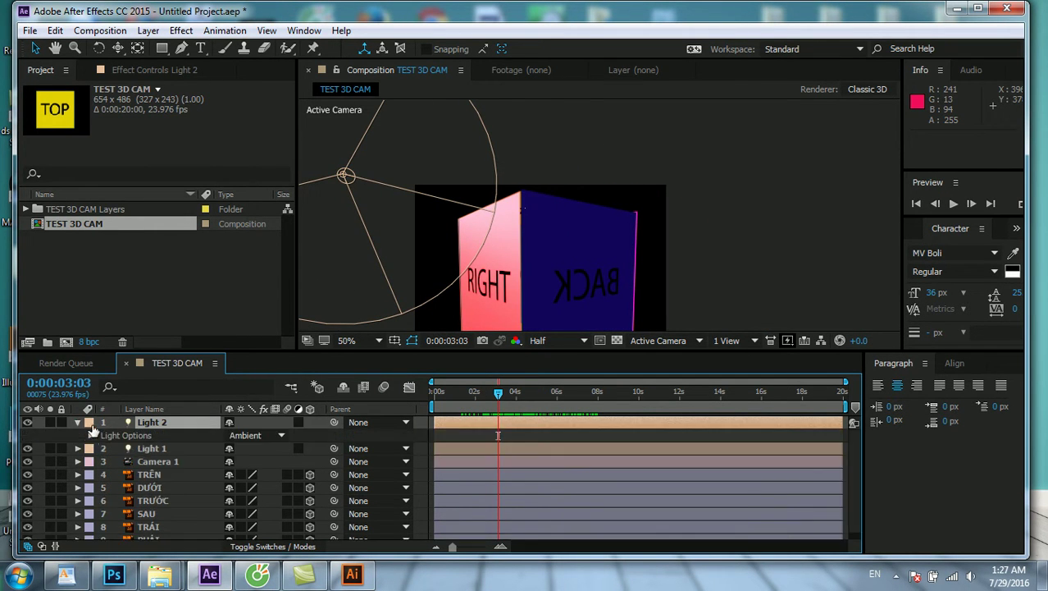
left_click(90, 436)
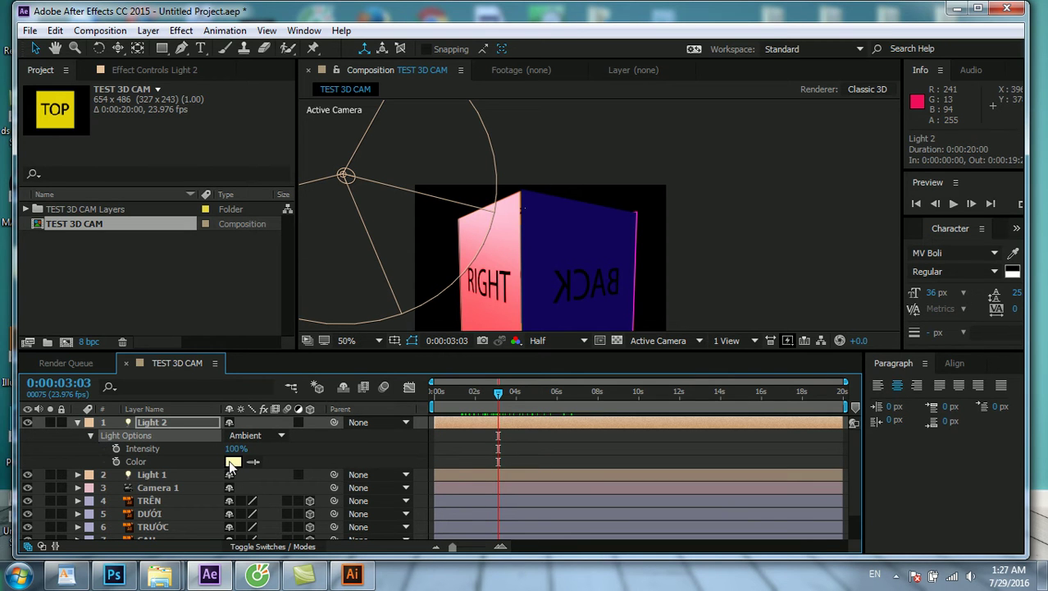
left_click(233, 461)
left_click(767, 358)
left_click(748, 276)
left_click(865, 263)
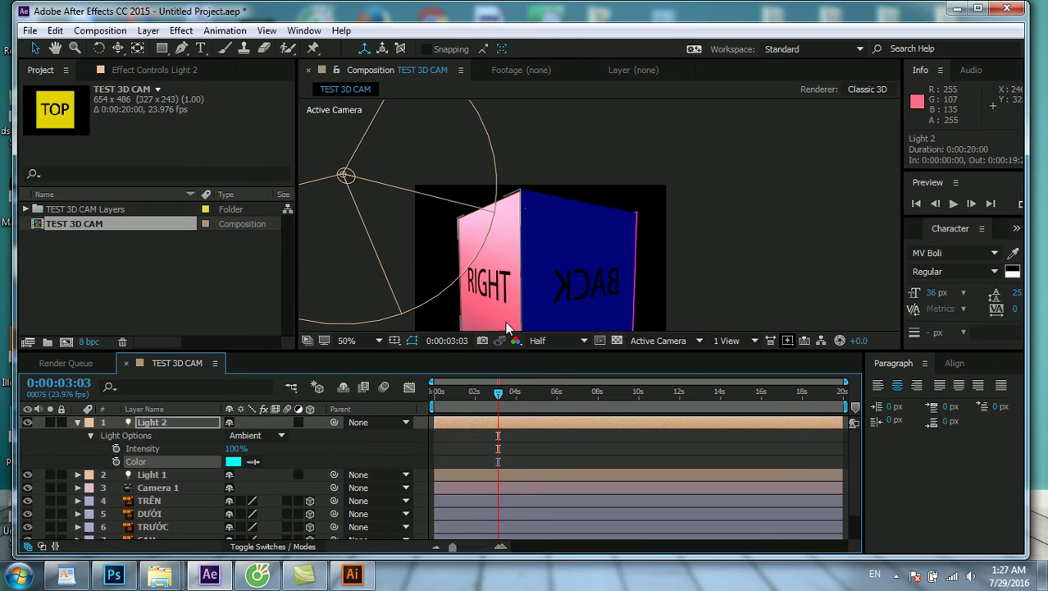